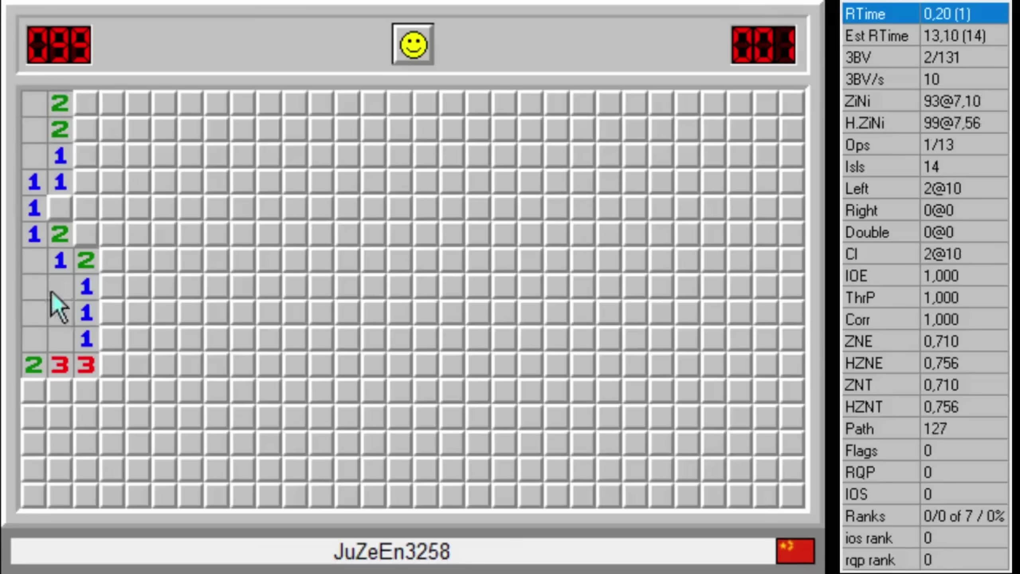
pyautogui.rightClick(60, 207)
pyautogui.click(191, 193)
pyautogui.rightClick(164, 181)
pyautogui.click(201, 139)
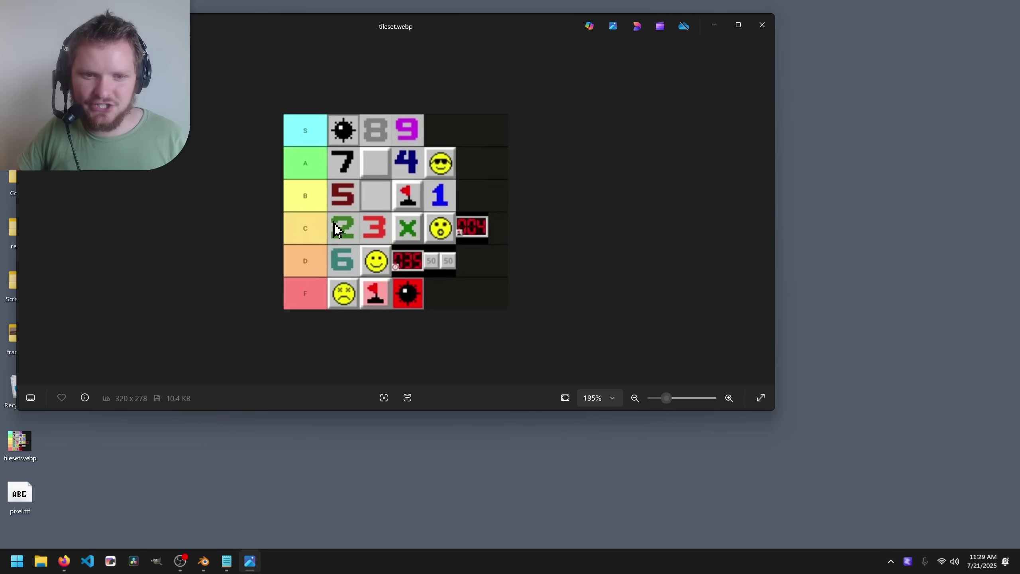
# Switch to GIMP, create a 32 × 32 px image and position the tileset layer so one tile fills the canvas.
pyautogui.scroll(3, 403, 141)
pyautogui.scroll(-2, 377, 130)
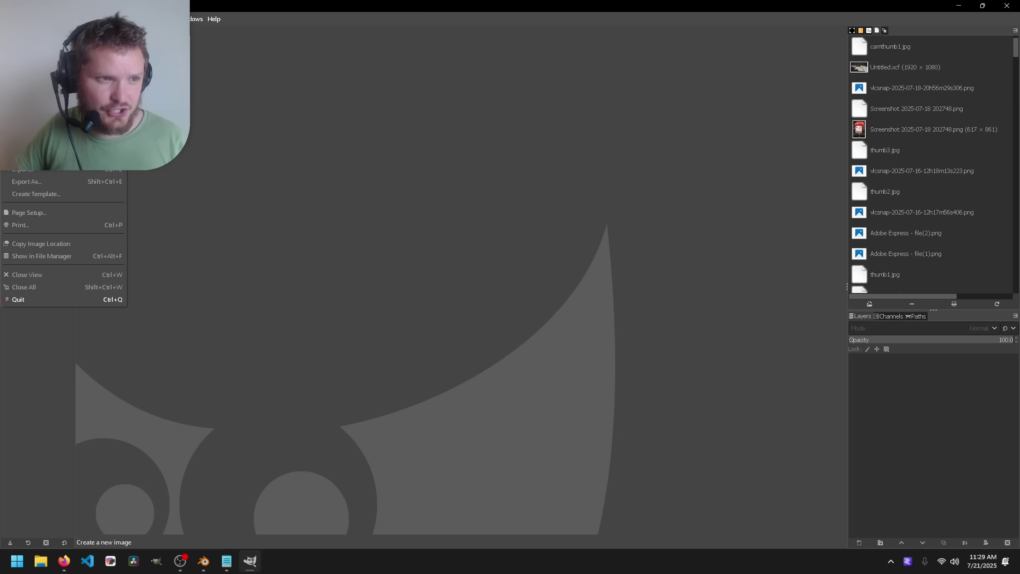
pyautogui.click(19, 32)
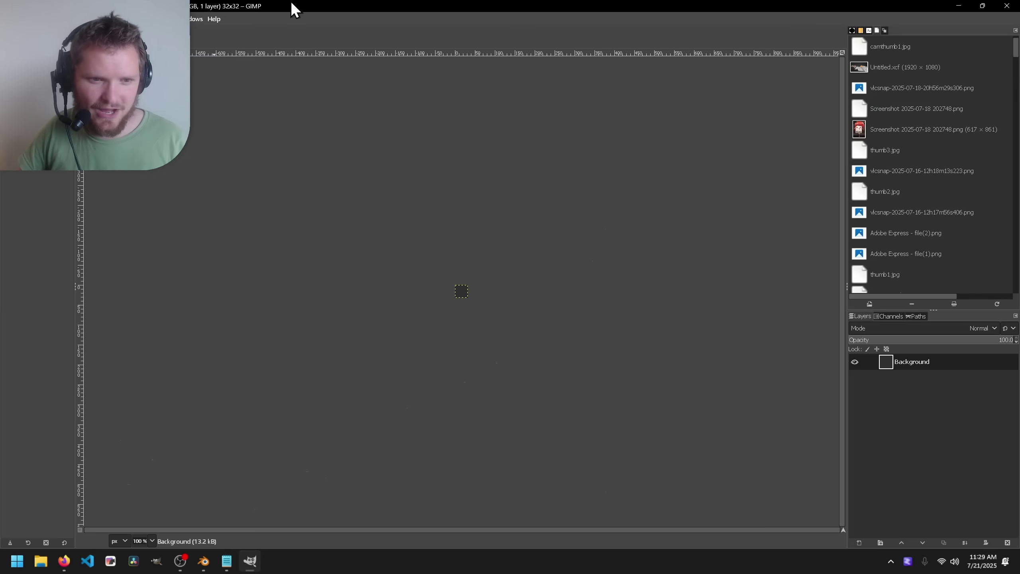
pyautogui.doubleClick(292, 7)
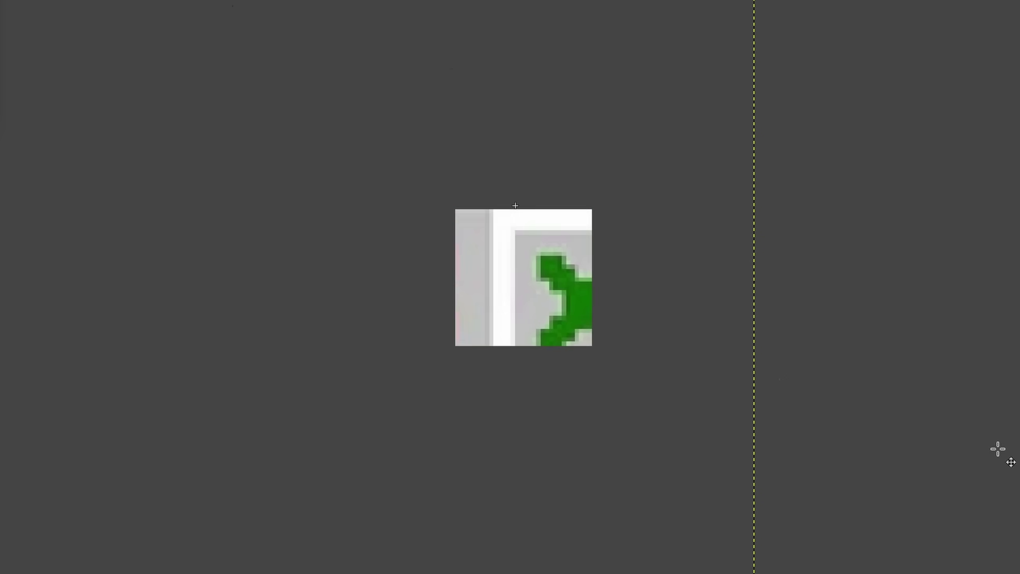
pyautogui.moveTo(998, 449); pyautogui.dragTo(862, 155)
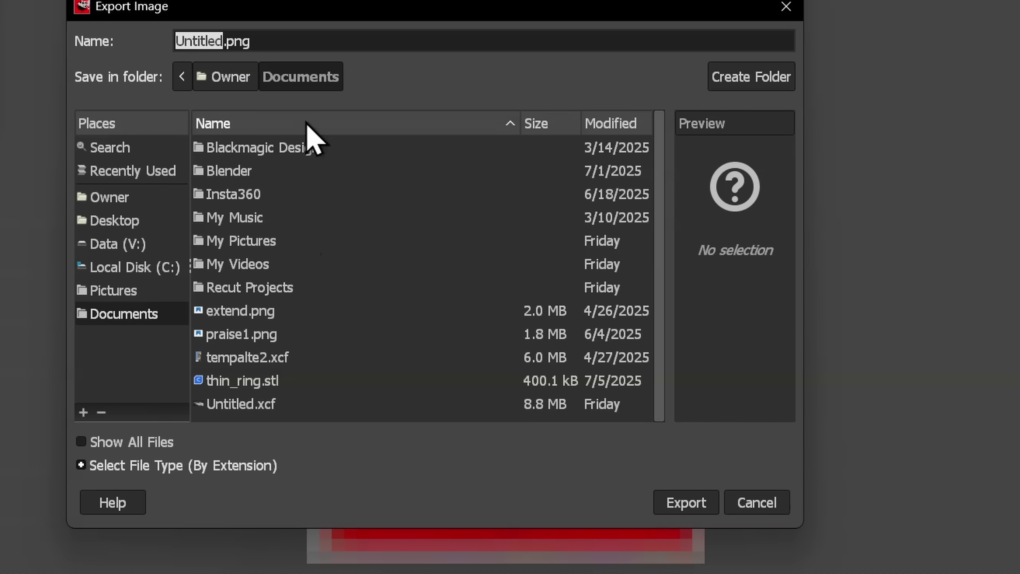
# Export the framed Minesweeper tiles to the Desktop as PNG files, with the digit 8 tile as 8.png.
pyautogui.click(101, 219)
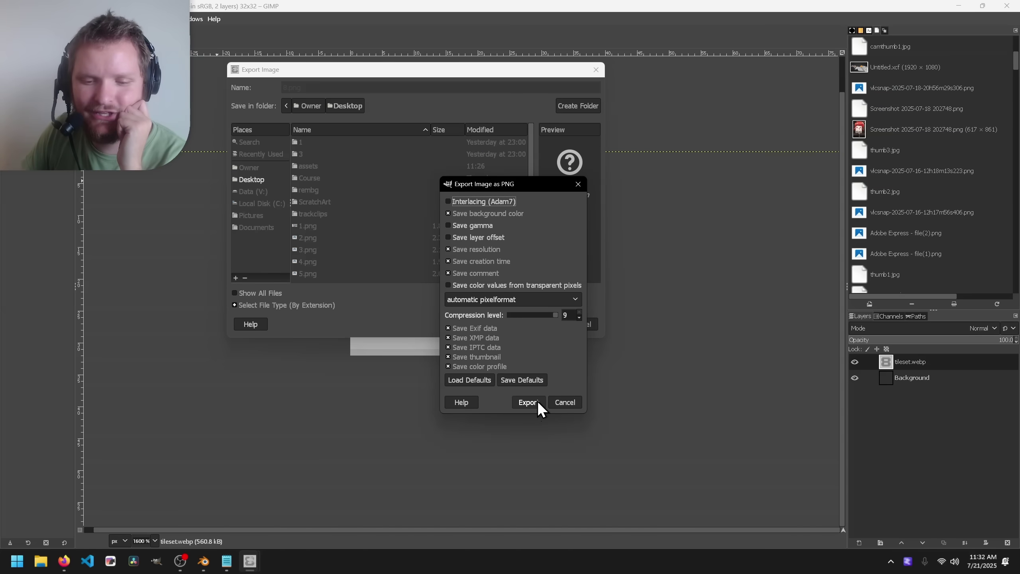
pyautogui.click(528, 402)
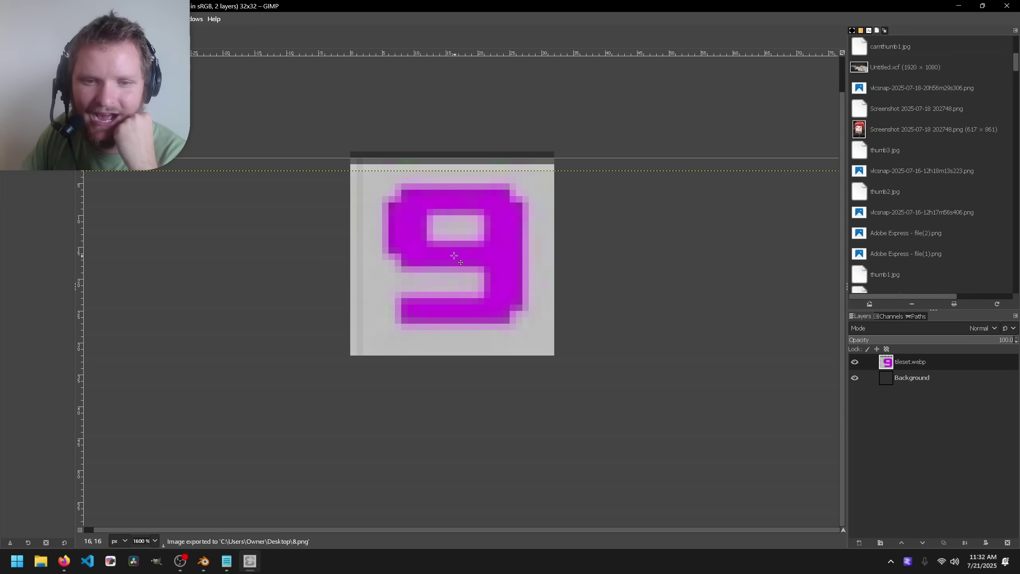
# Shift the tileset layer on the 32 × 32 canvas until the blank tile fills it.
pyautogui.moveTo(454, 256); pyautogui.dragTo(454, 249)
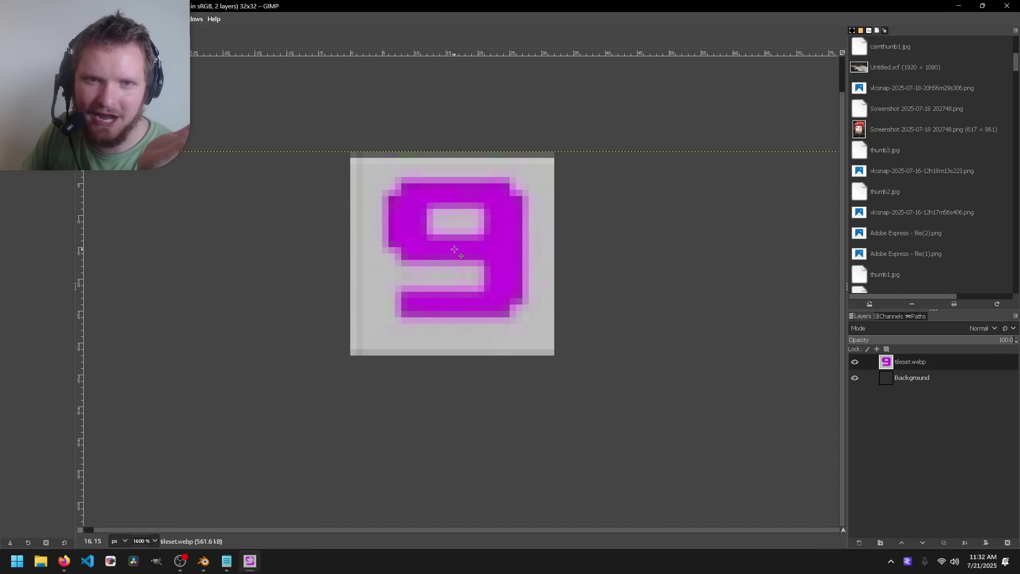
pyautogui.moveTo(485, 261); pyautogui.dragTo(369, 161)
pyautogui.moveTo(469, 293); pyautogui.dragTo(385, 160)
pyautogui.moveTo(570, 369); pyautogui.dragTo(458, 161)
pyautogui.moveTo(437, 254); pyautogui.dragTo(447, 237)
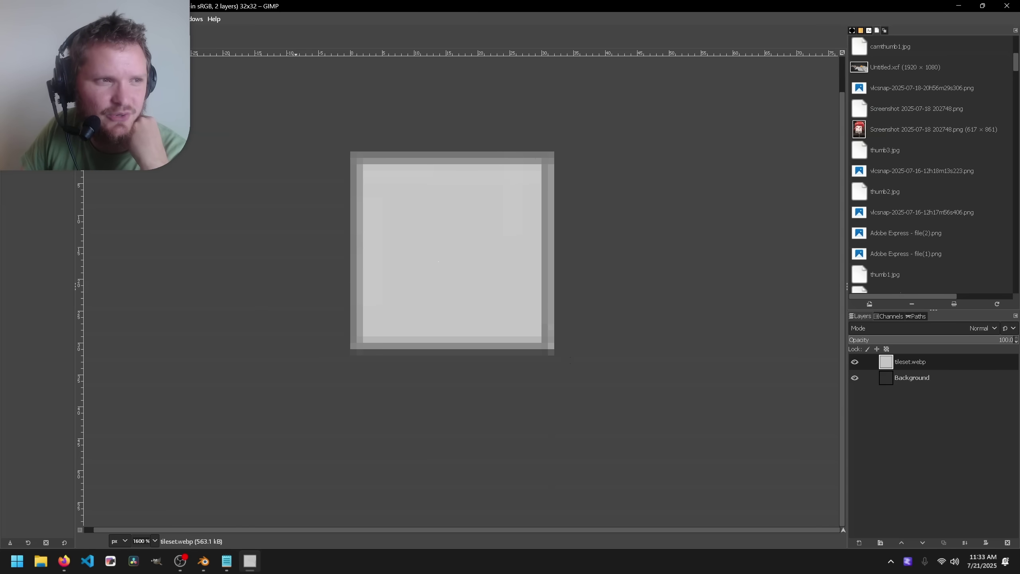
# Export the blank tile as 0.png to the Desktop and place its icon below 4.png with the other tile images.
pyautogui.click(8, 19)
pyautogui.click(53, 181)
pyautogui.moveTo(261, 128); pyautogui.dragTo(266, 388)
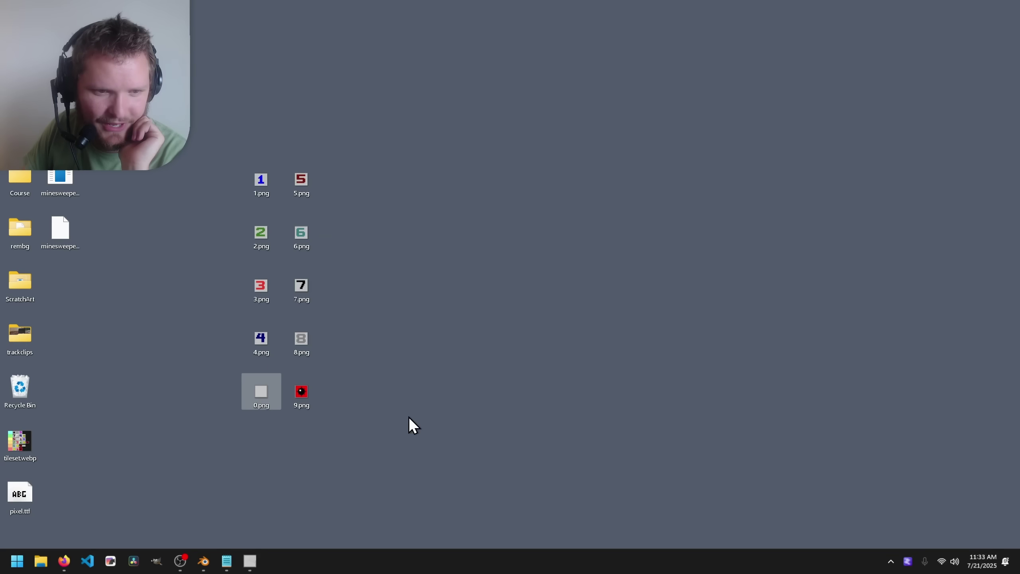
pyautogui.moveTo(409, 417); pyautogui.dragTo(237, 132)
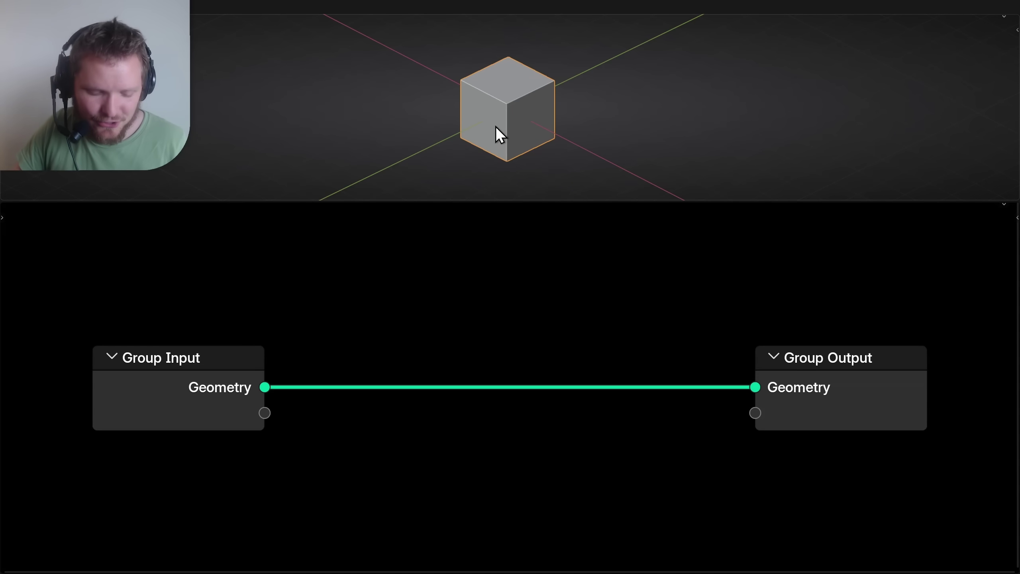
# Switch to Blender and delete the Group Input node from the cube's geometry node tree.
pyautogui.moveTo(288, 455); pyautogui.dragTo(206, 420)
pyautogui.press('x')
pyautogui.press('Home')
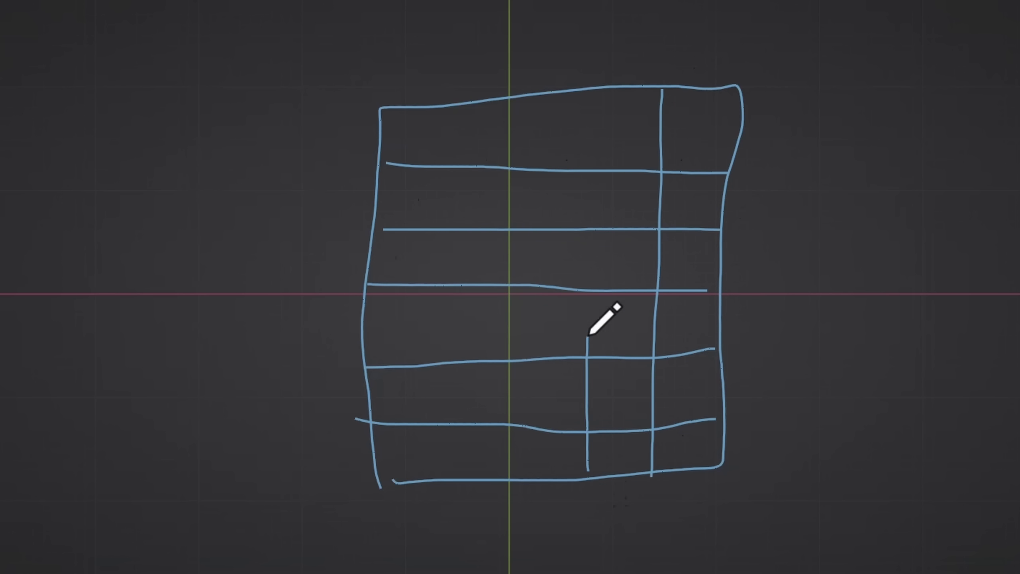
pyautogui.scroll(5, 516, 271)
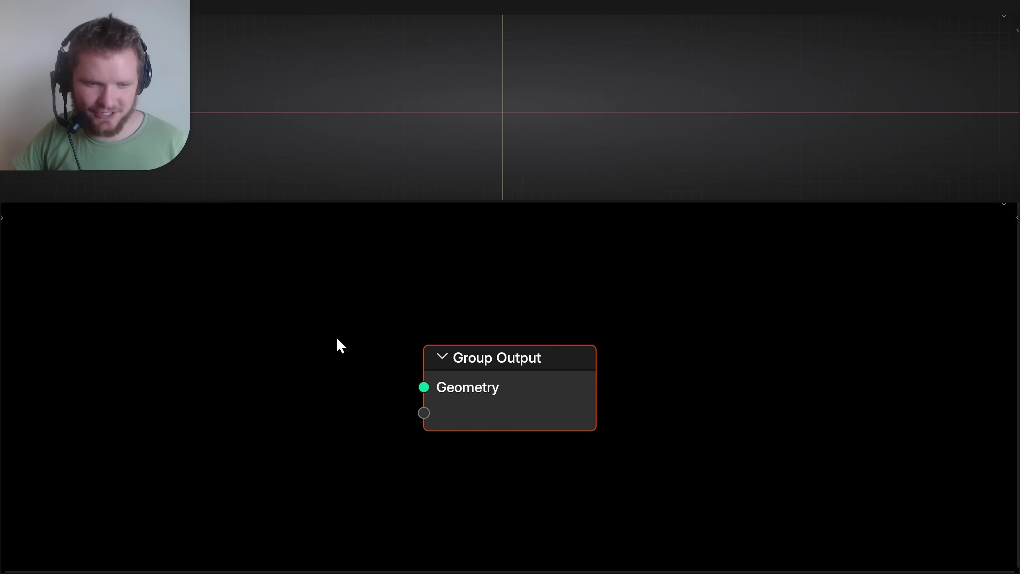
# Add a Grid node connected to the Group Output and set both Vertices X and Vertices Y to 30.
pyautogui.hotkey('shift', 'a')
pyautogui.write('g')
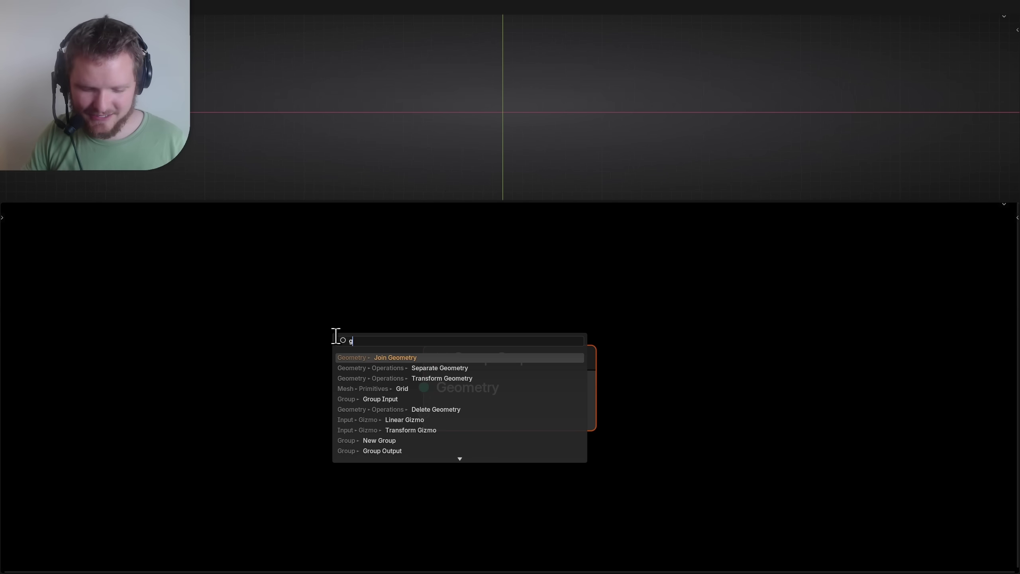
pyautogui.write('rid')
pyautogui.press('Return')
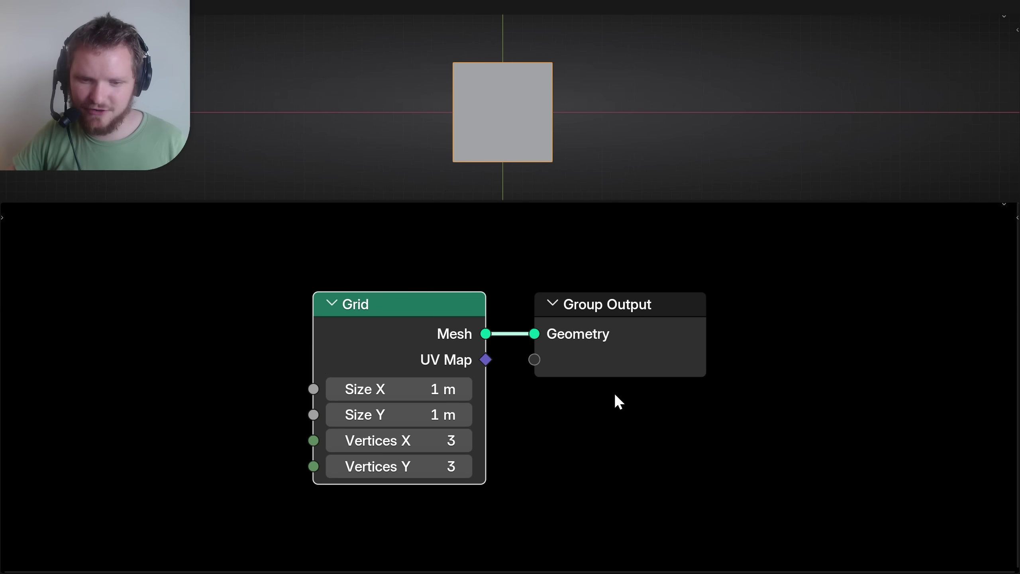
pyautogui.click(367, 444)
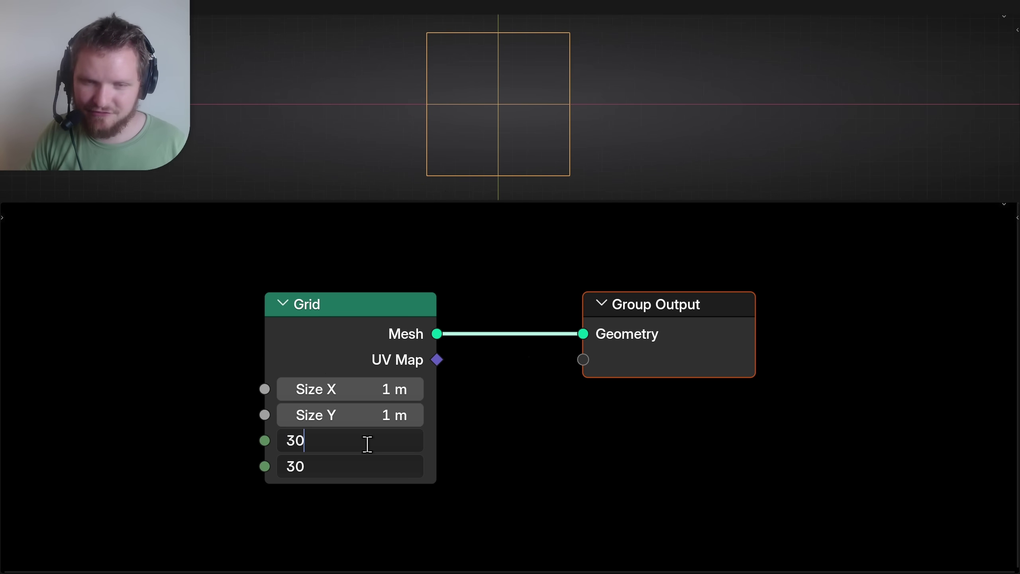
pyautogui.write('30')
pyautogui.press('Return')
# Annotate one grid vertex with freehand strokes along its edges and towards its diagonal neighbours.
pyautogui.scroll(10, 462, 82)
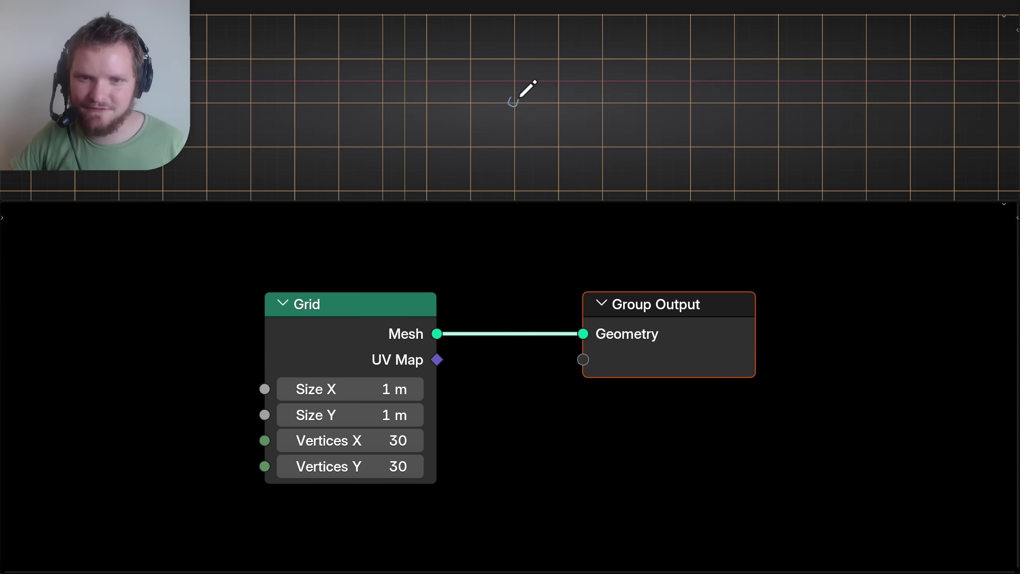
pyautogui.moveTo(513, 102)
pyautogui.mouseDown()
pyautogui.moveTo(459, 104)
pyautogui.moveTo(512, 57)
pyautogui.mouseUp()
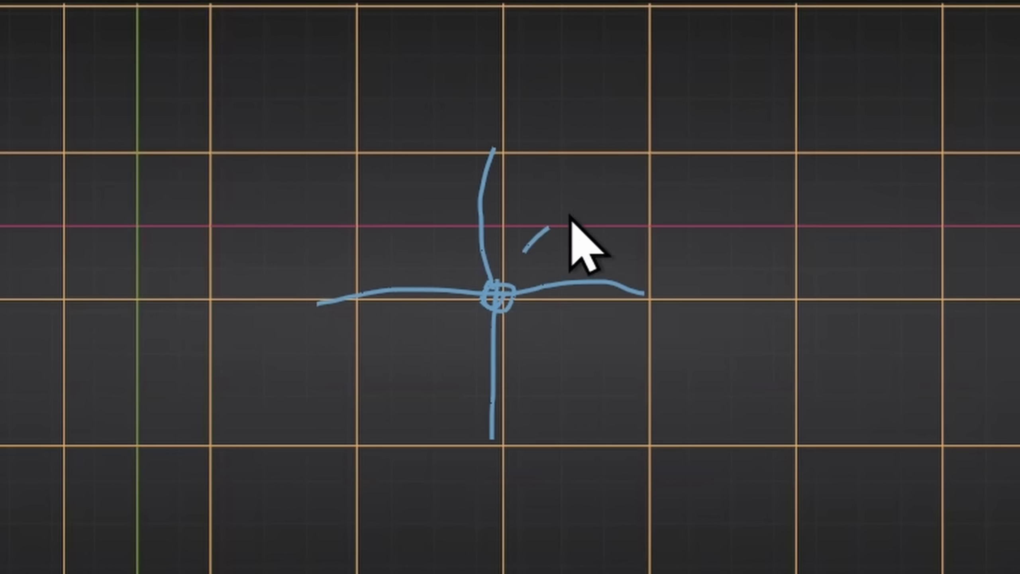
pyautogui.moveTo(568, 215); pyautogui.dragTo(584, 200)
pyautogui.click(612, 174)
pyautogui.moveTo(465, 258); pyautogui.dragTo(448, 228)
pyautogui.moveTo(440, 221); pyautogui.dragTo(378, 170)
pyautogui.click(369, 167)
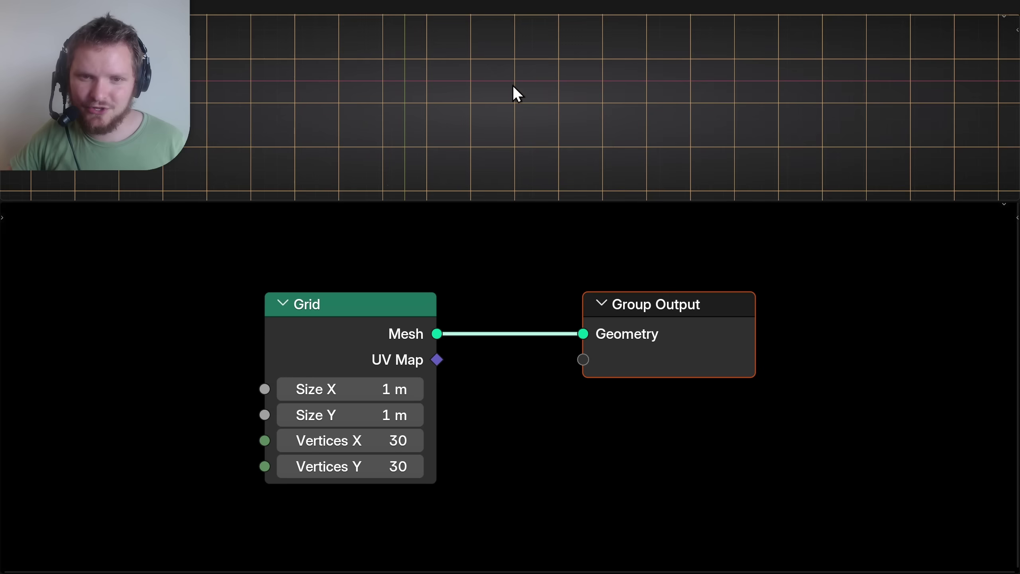
pyautogui.scroll(-8, 518, 92)
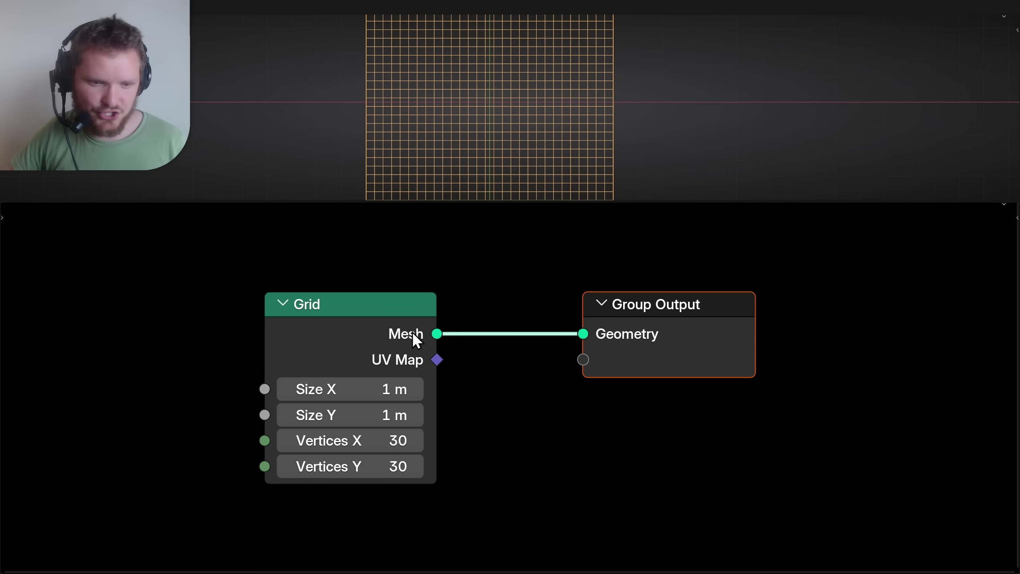
# Insert a Triangulate node between the Grid and the Group Output.
pyautogui.hotkey('shift', 'a')
pyautogui.write('trian')
pyautogui.press('Return')
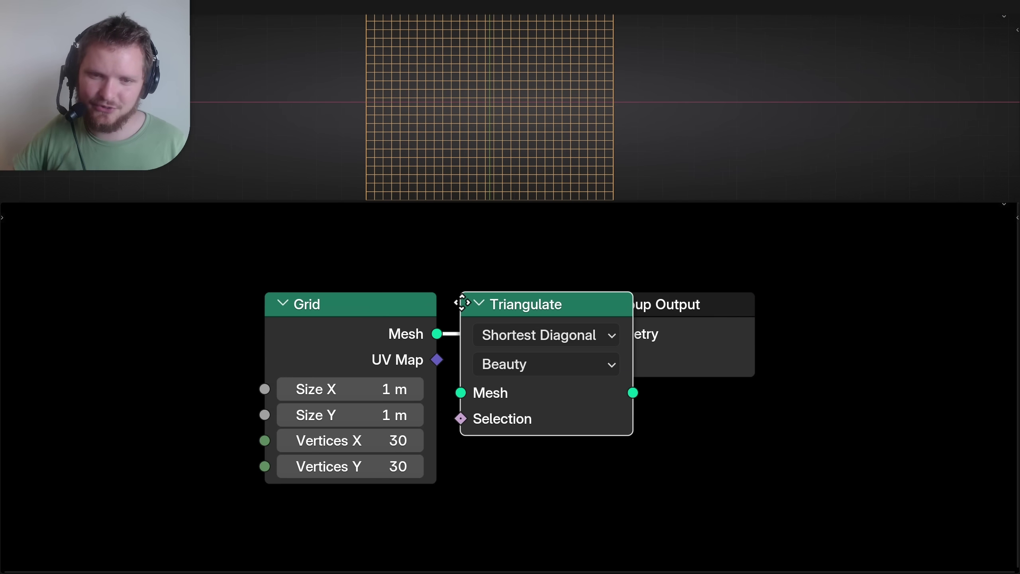
pyautogui.click(462, 304)
pyautogui.scroll(5, 548, 94)
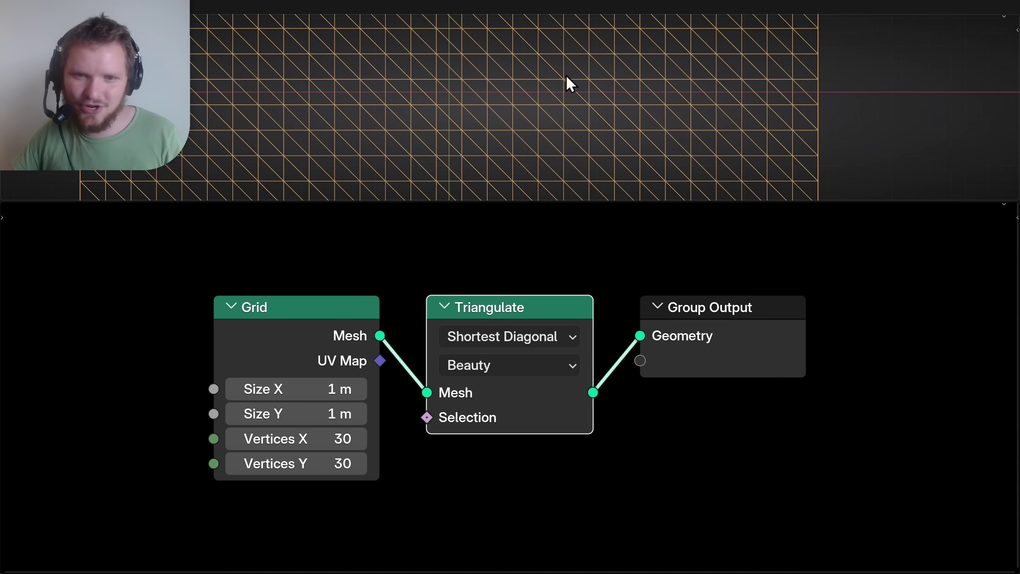
pyautogui.scroll(3, 539, 103)
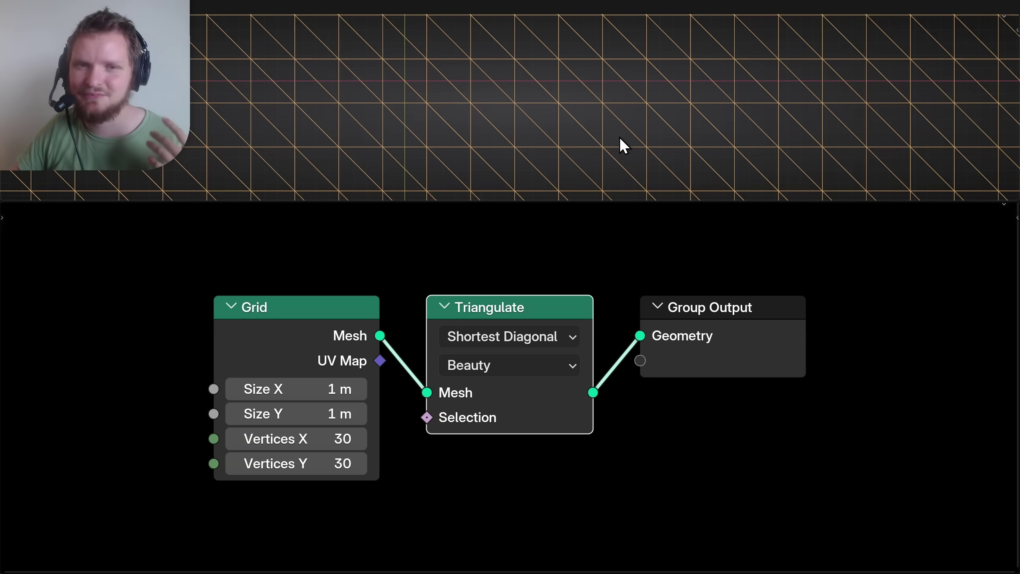
# Try the Beauty and Fixed quad methods on the Triangulate node and settle on Fixed.
pyautogui.click(505, 339)
pyautogui.click(534, 394)
pyautogui.click(490, 338)
pyautogui.click(480, 418)
pyautogui.click(469, 337)
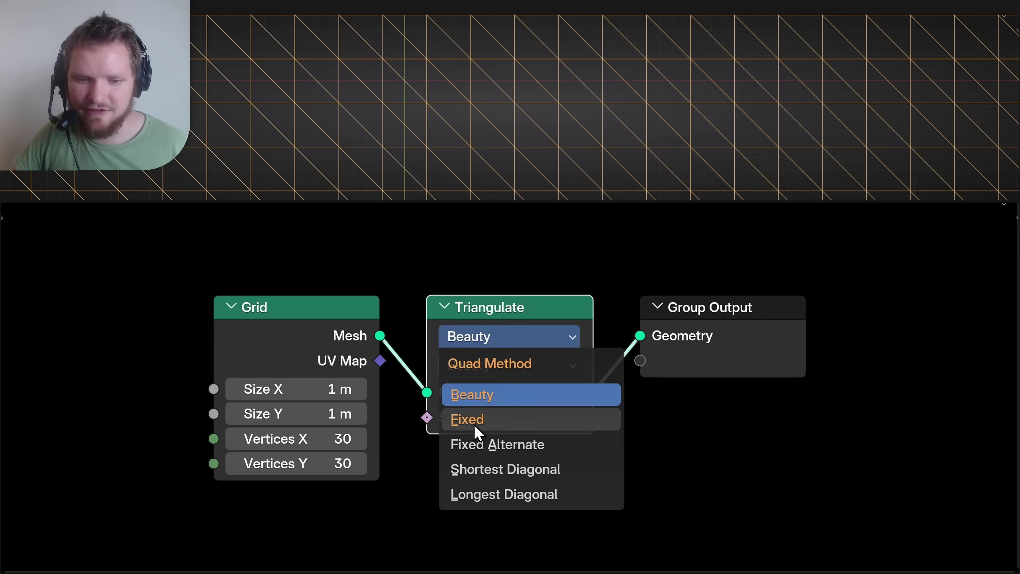
pyautogui.click(474, 423)
# Duplicate the Triangulate node below the original and set the copy's quad method to Beauty.
pyautogui.hotkey('shift', 'd')
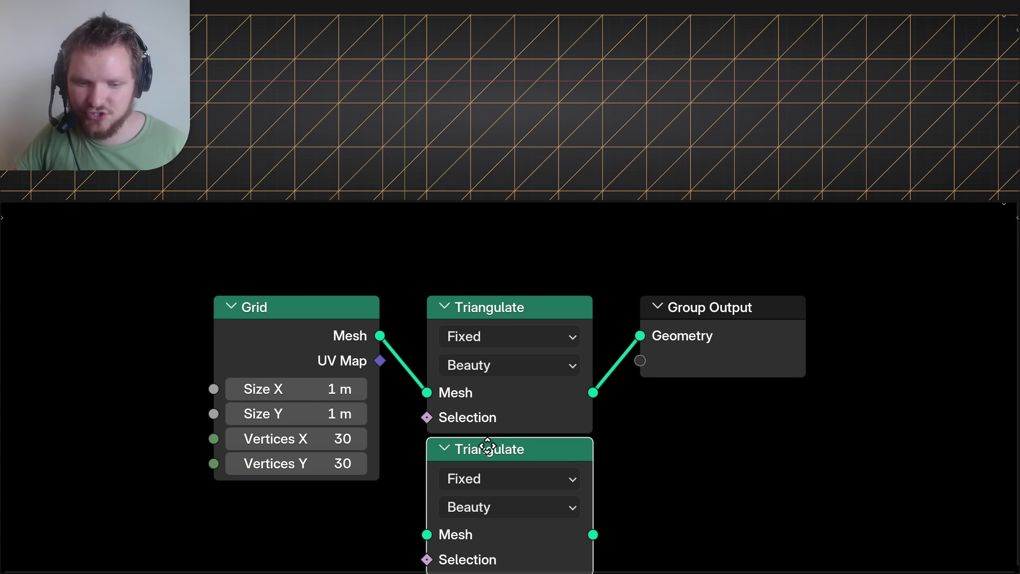
pyautogui.press('Home')
pyautogui.click(487, 425)
pyautogui.click(486, 474)
# Feed the Grid mesh into the second Triangulate node and combine both triangulations with a Join Geometry node before the Group Output.
pyautogui.keyDown('alt'); pyautogui.moveTo(394, 314); pyautogui.dragTo(478, 395, button='right'); pyautogui.keyUp('alt')
pyautogui.keyDown('alt'); pyautogui.keyDown('shift'); pyautogui.click(512, 391); pyautogui.keyUp('shift'); pyautogui.keyUp('alt')
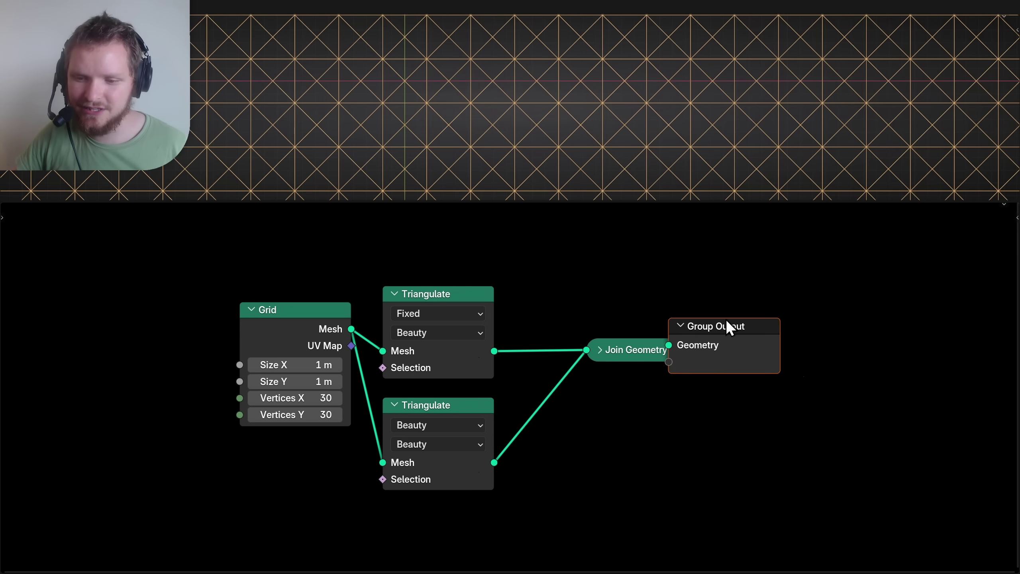
pyautogui.moveTo(725, 324); pyautogui.dragTo(818, 337)
pyautogui.press('Home')
pyautogui.scroll(-1, 440, 78)
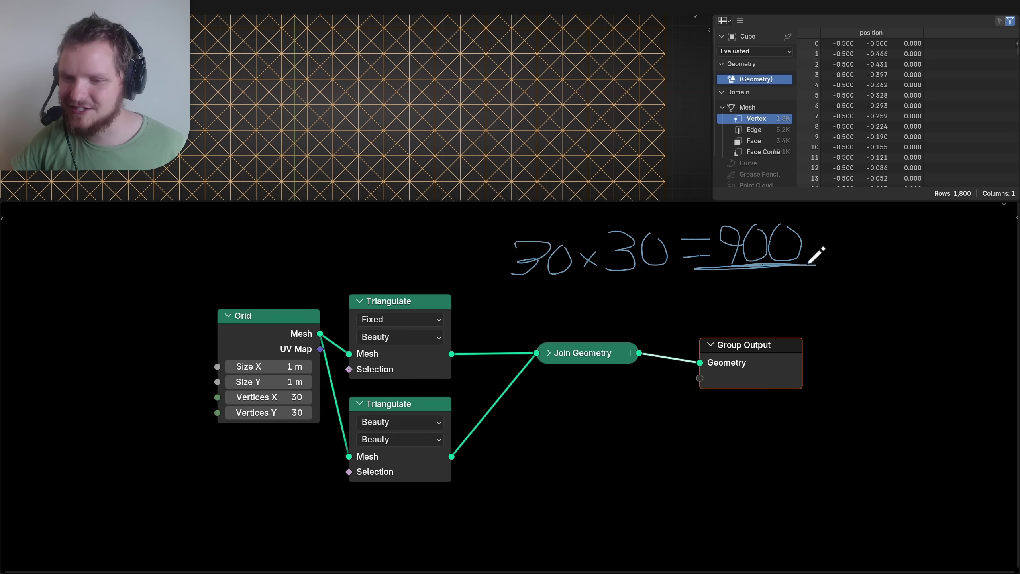
# Erase the handwritten 30 × 30 note and insert a Merge by Distance node between Join Geometry and the Group Output.
pyautogui.moveTo(904, 224); pyautogui.dragTo(507, 226, button='right')
pyautogui.hotkey('shift', 'a')
pyautogui.write('merg')
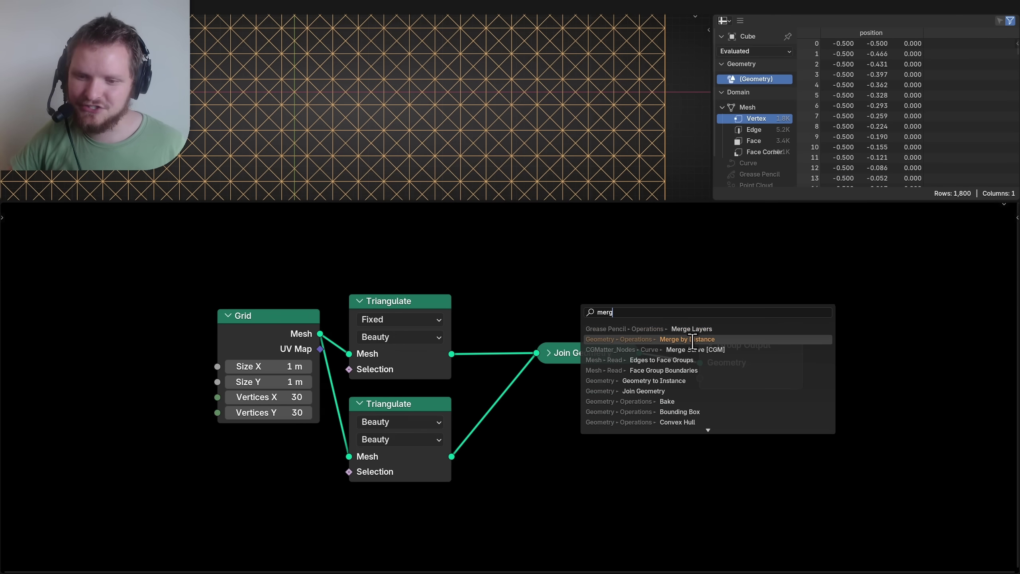
pyautogui.press('Return')
pyautogui.click(625, 338)
pyautogui.scroll(-3, 433, 127)
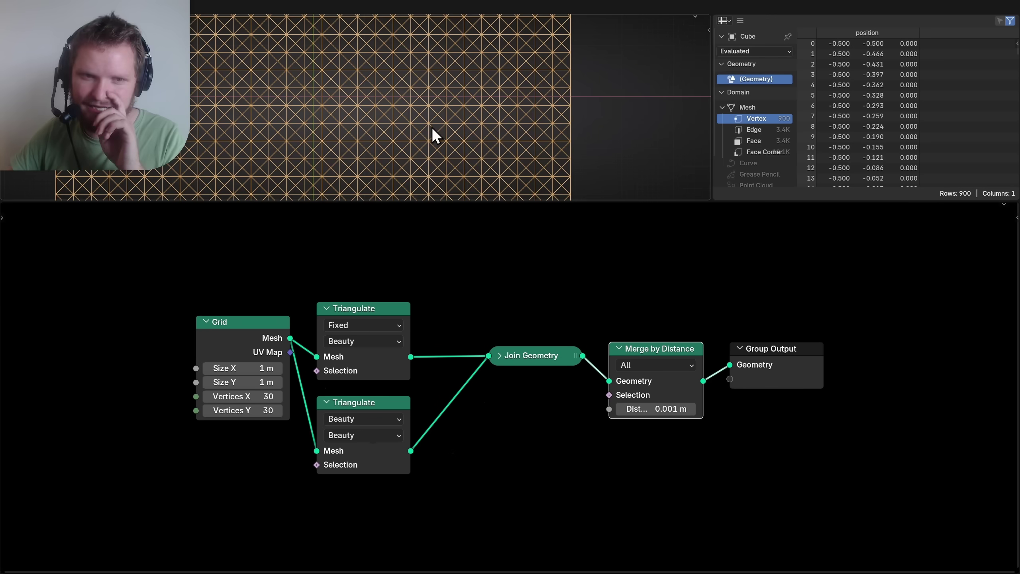
pyautogui.scroll(1, 503, 113)
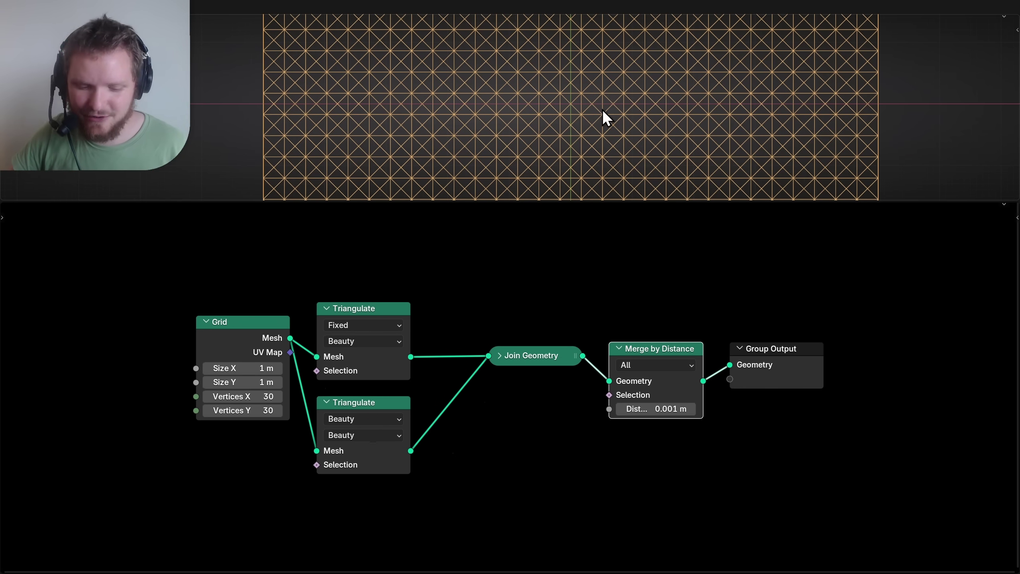
pyautogui.hotkey('ctrl', 'space')
pyautogui.click(530, 243)
pyautogui.hotkey('ctrl', 'space')
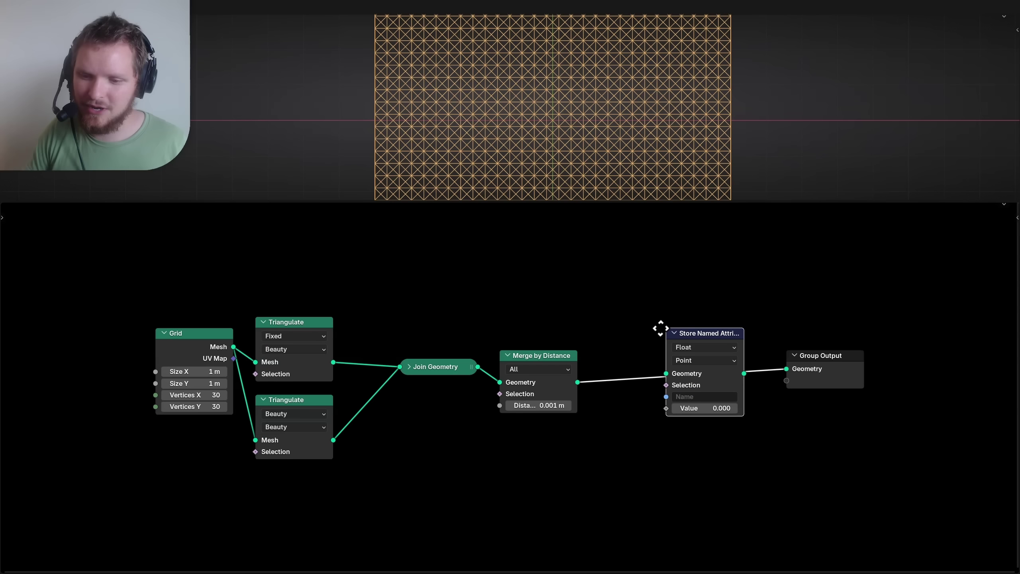
# Place the Store Named Attribute node after Merge by Distance, with data type Boolean and the attribute name mine.
pyautogui.click(700, 354)
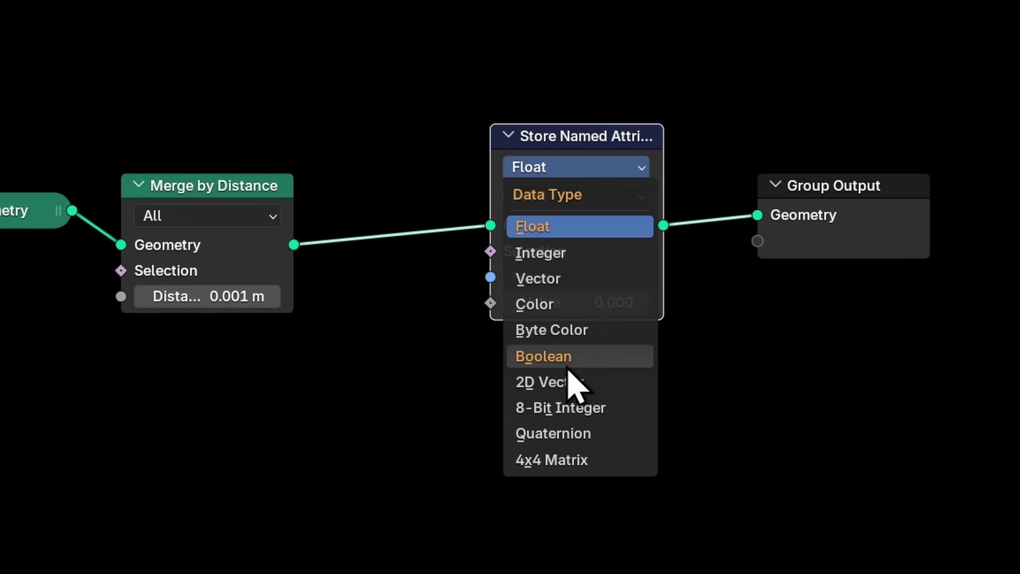
pyautogui.click(563, 357)
pyautogui.click(525, 277)
pyautogui.write('mine')
pyautogui.press('Return')
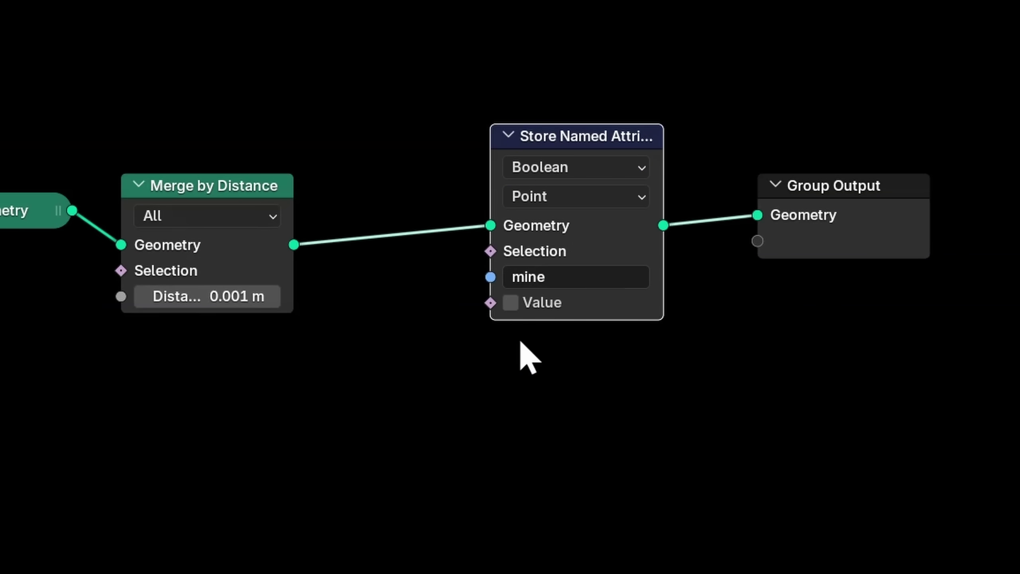
# Add a Random Value node below Merge by Distance and set its data type to Boolean.
pyautogui.hotkey('shift', 'a')
pyautogui.write('rando')
pyautogui.press('Return')
pyautogui.click(135, 340)
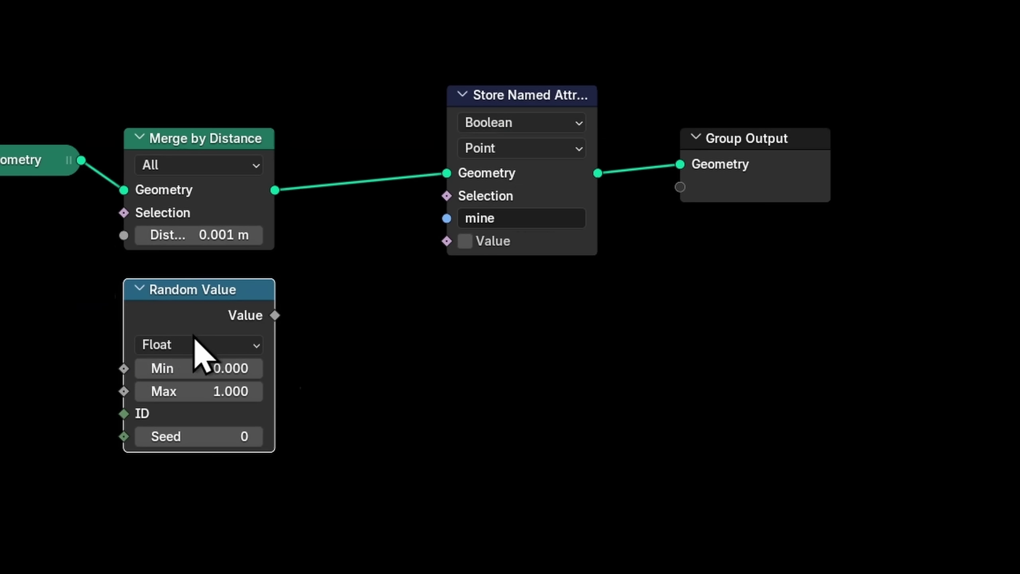
pyautogui.click(193, 342)
pyautogui.click(196, 438)
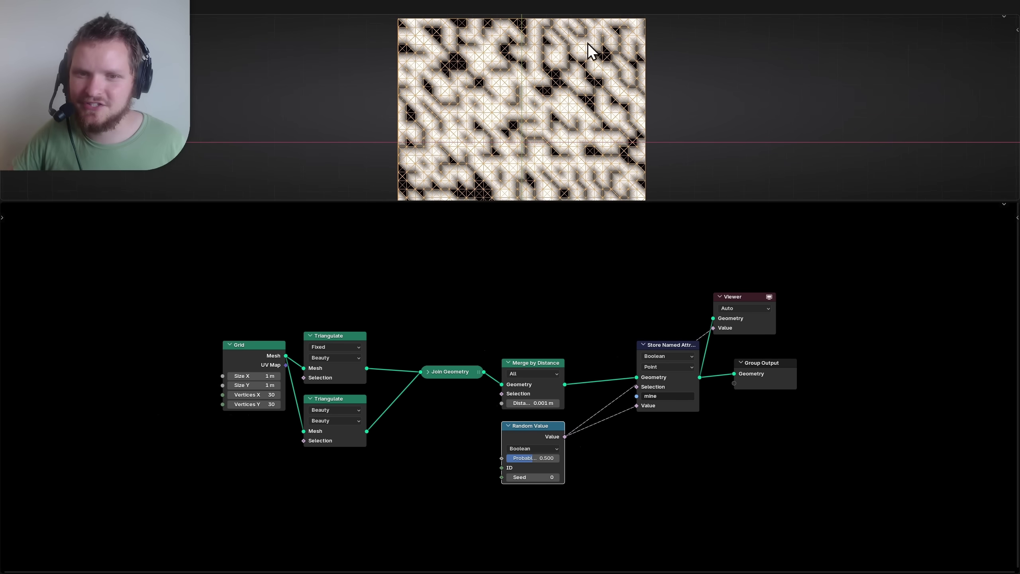
# Place the Noise Texture node below the second Triangulate node and feed its Fac output into a new Greater Than node.
pyautogui.keyDown('shift'); pyautogui.moveTo(546, 106); pyautogui.dragTo(561, 89, button='middle'); pyautogui.keyUp('shift')
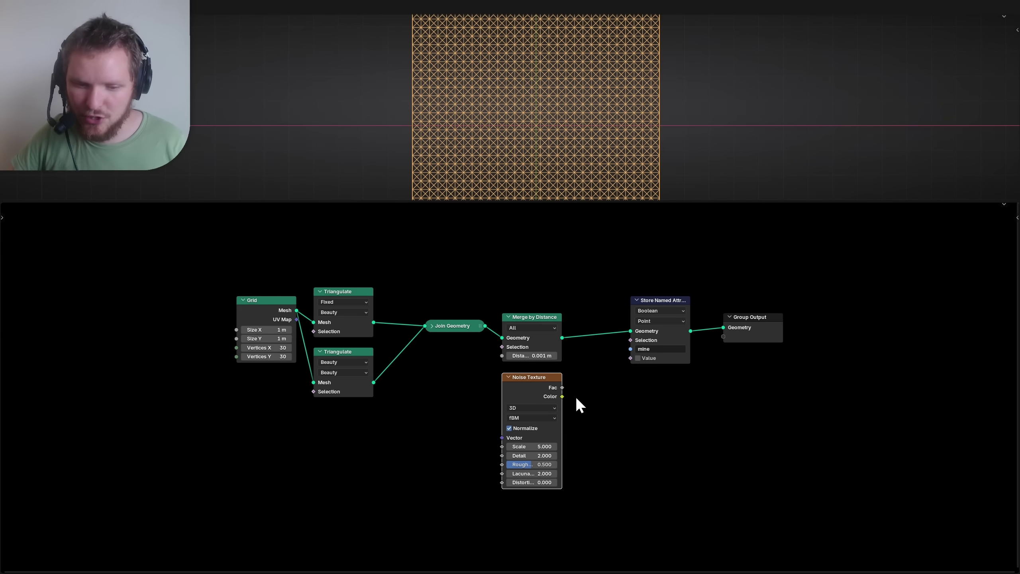
pyautogui.press('n')
pyautogui.moveTo(215, 364); pyautogui.dragTo(98, 360)
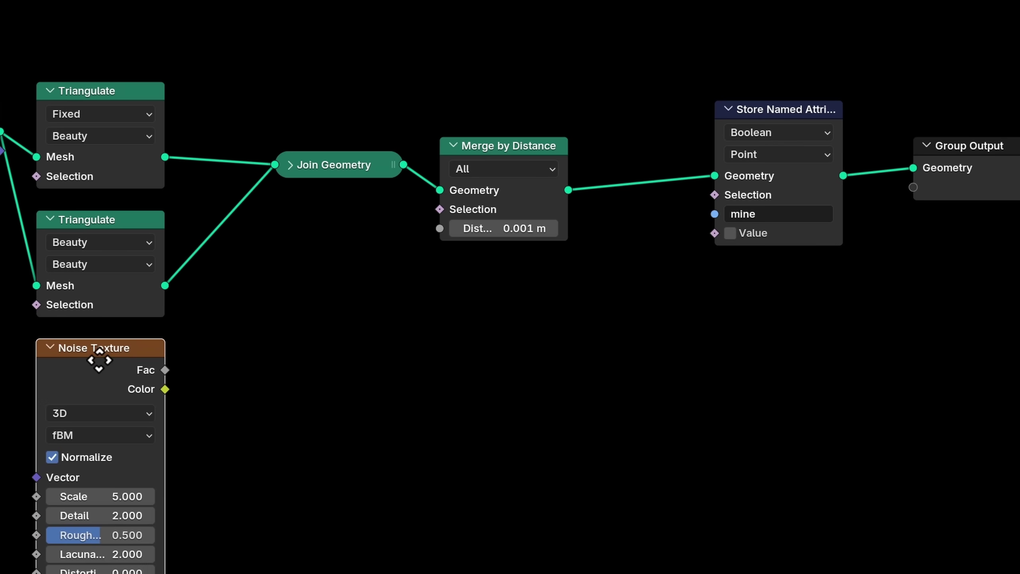
pyautogui.press('Home')
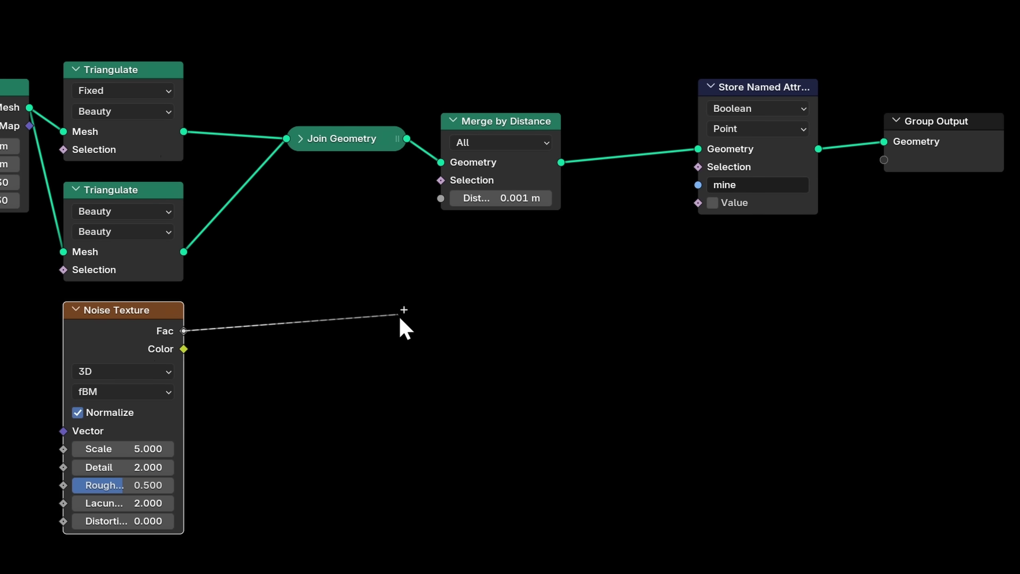
pyautogui.moveTo(394, 320); pyautogui.dragTo(396, 320)
pyautogui.write('gre')
pyautogui.click(476, 349)
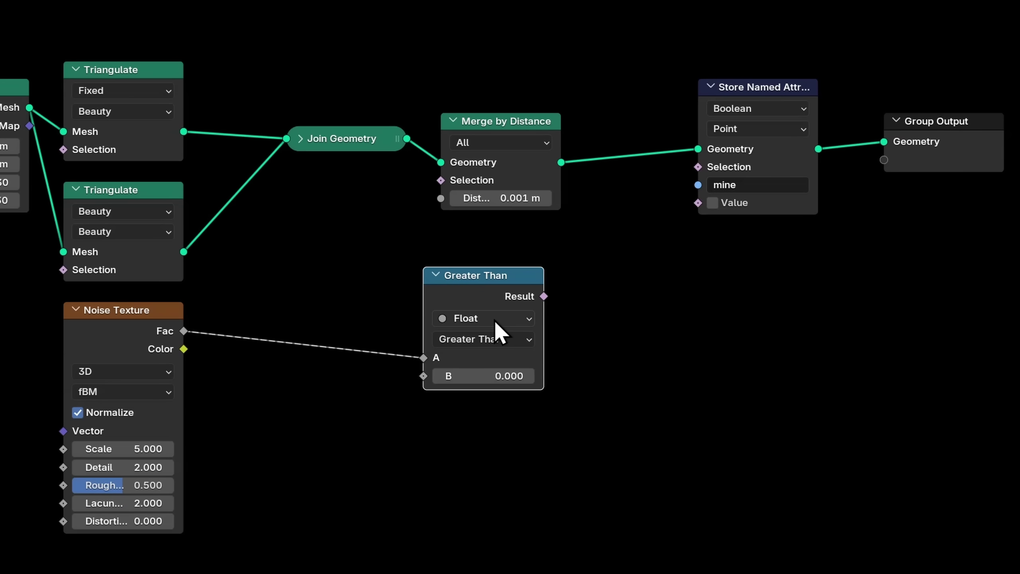
# Set the Greater Than threshold B to 0.5 and connect its Result to the Value of Store Named Attribute.
pyautogui.click(474, 375)
pyautogui.write('.5')
pyautogui.press('Return')
pyautogui.moveTo(542, 297); pyautogui.dragTo(698, 202)
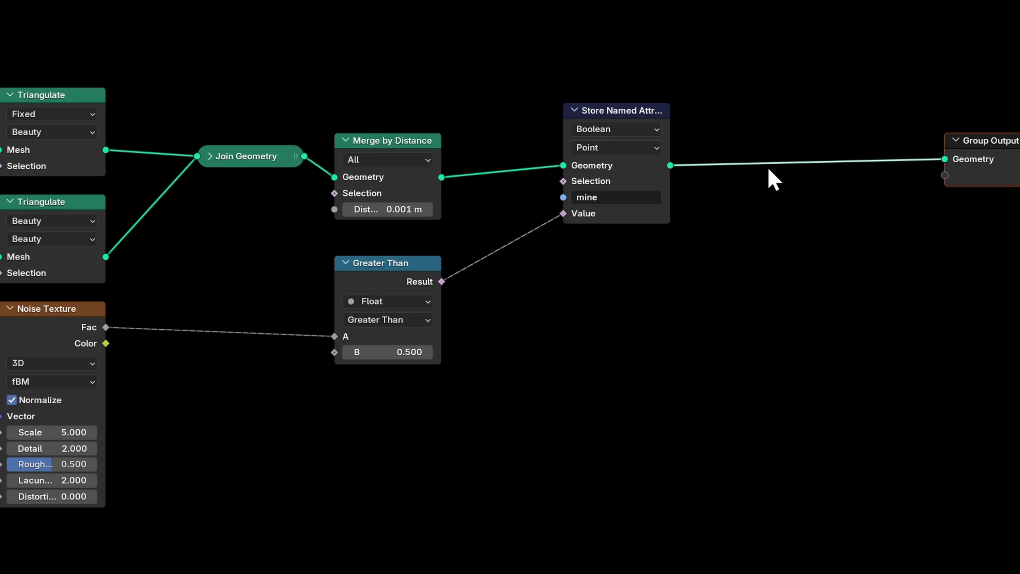
# Insert a Separate Geometry node between Store Named Attribute and the Group Output.
pyautogui.hotkey('shift', 'a')
pyautogui.write('separa')
pyautogui.press('Down')
pyautogui.press('Down')
pyautogui.press('Down')
pyautogui.press('Return')
pyautogui.click(773, 116)
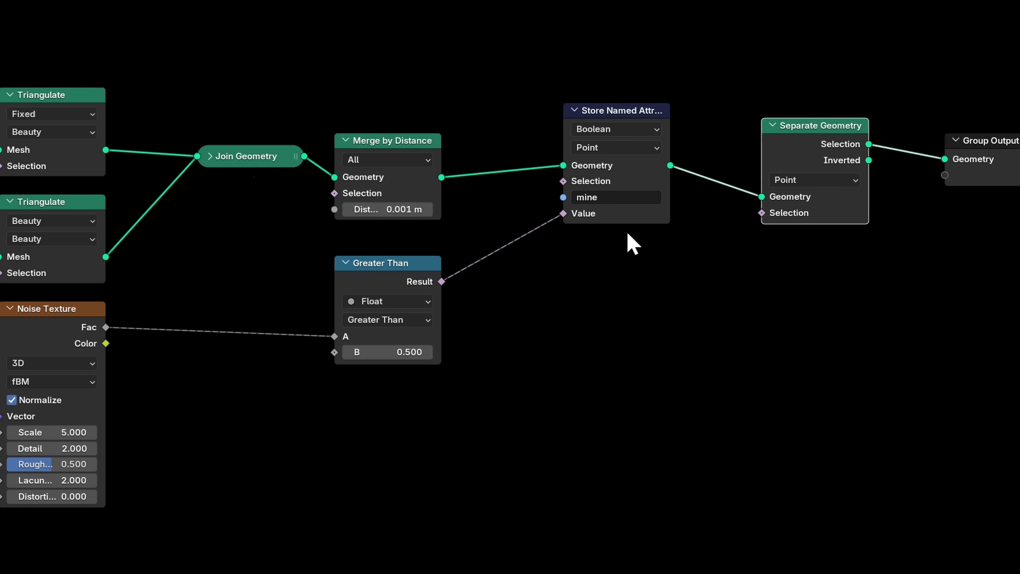
# Add a Boolean Named Attribute node reading mine and connect its Attribute output to Separate Geometry's Selection.
pyautogui.hotkey('shift', 'a')
pyautogui.write('att')
pyautogui.click(718, 289)
pyautogui.click(574, 243)
pyautogui.click(649, 319)
pyautogui.click(648, 343)
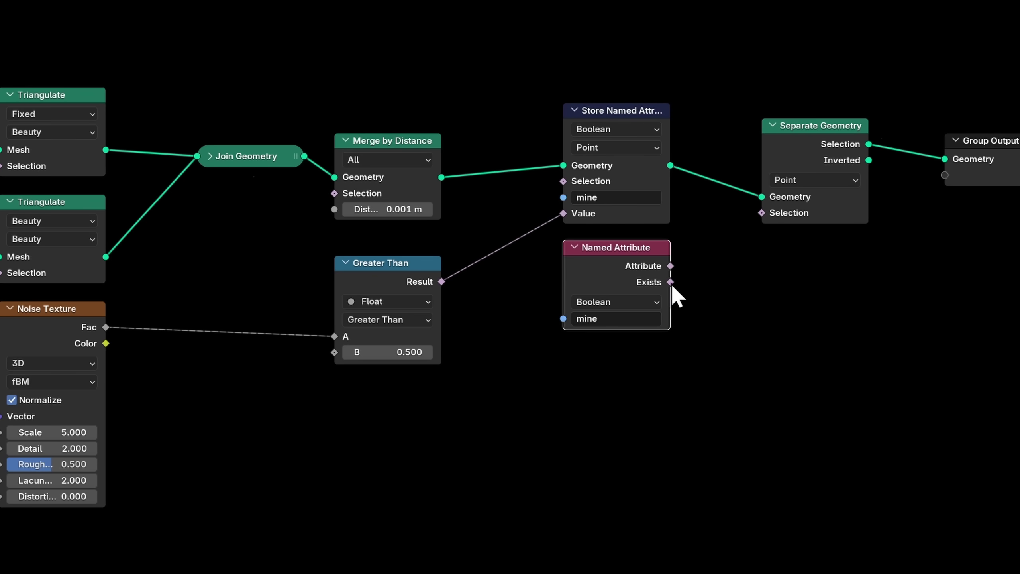
pyautogui.moveTo(726, 241); pyautogui.dragTo(763, 212)
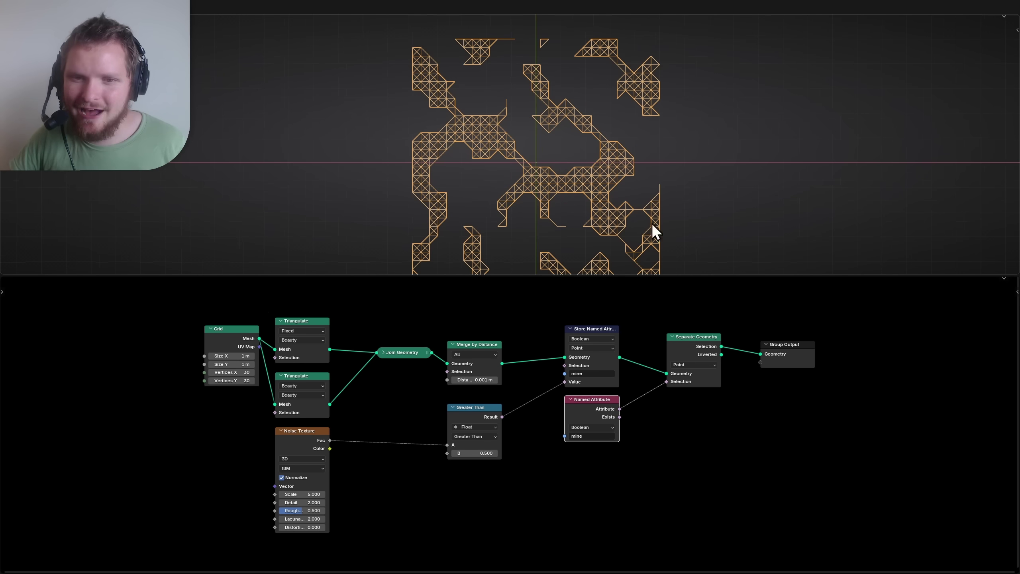
# Try other values for the Greater Than threshold B and the Noise Texture scale.
pyautogui.moveTo(475, 453); pyautogui.dragTo(446, 453)
pyautogui.rightClick(475, 452)
pyautogui.moveTo(350, 446); pyautogui.dragTo(583, 411, button='middle')
pyautogui.scroll(10, 589, 430)
pyautogui.moveTo(593, 451); pyautogui.dragTo(512, 401, button='middle')
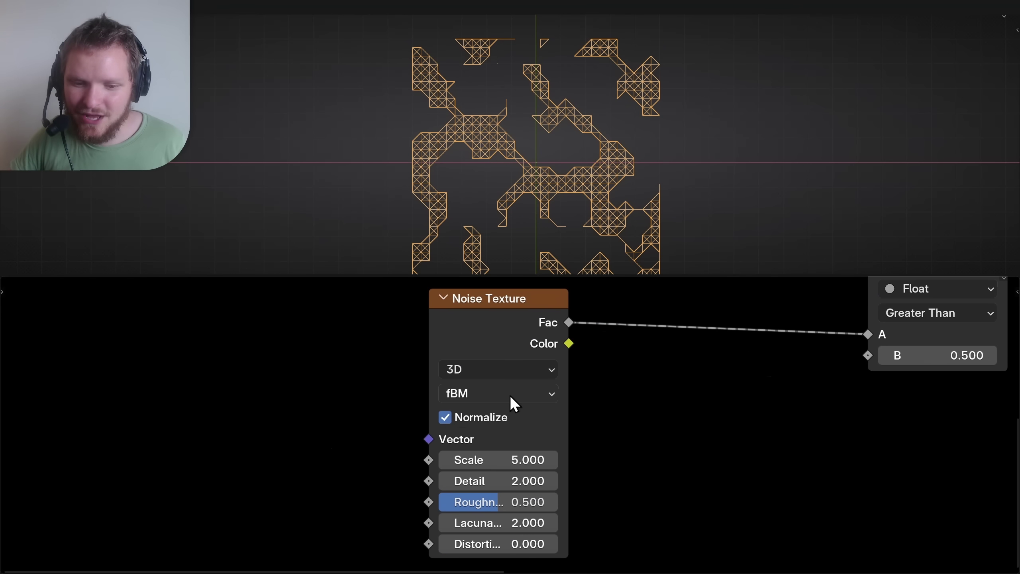
pyautogui.moveTo(495, 459); pyautogui.dragTo(570, 460)
pyautogui.press('Escape')
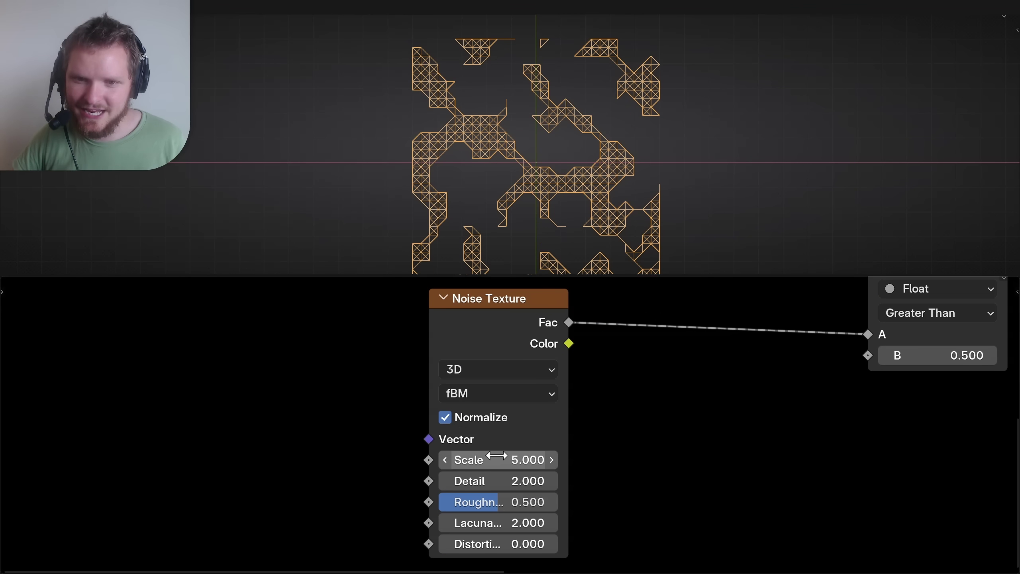
# Add a Position node and connect it to the Vector input of the Noise Texture.
pyautogui.moveTo(429, 439); pyautogui.dragTo(262, 395)
pyautogui.write('pos')
pyautogui.press('Return')
pyautogui.click(202, 410)
# Insert a Vector Math Add node between Position and Noise Texture, try an offset on it and undo that offset.
pyautogui.hotkey('shift', 'a')
pyautogui.write('vec')
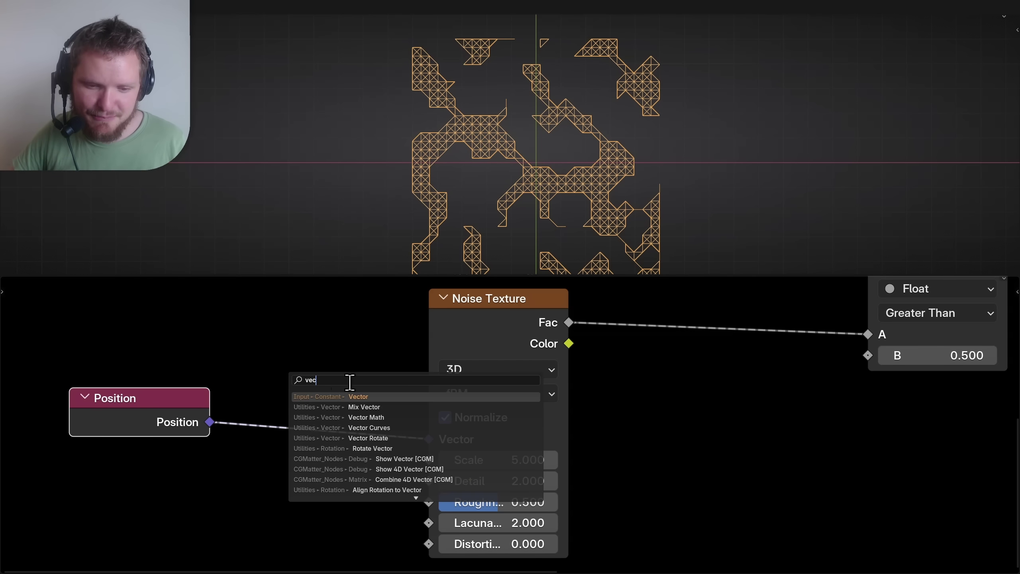
pyautogui.click(366, 418)
pyautogui.click(295, 470)
pyautogui.moveTo(344, 474); pyautogui.dragTo(401, 486)
pyautogui.hotkey('ctrl', 'z')
# Group the Grid, Triangulate, Join Geometry and Merge by Distance nodes as grid, and test its exposed Vertices X input.
pyautogui.moveTo(518, 311); pyautogui.dragTo(242, 397)
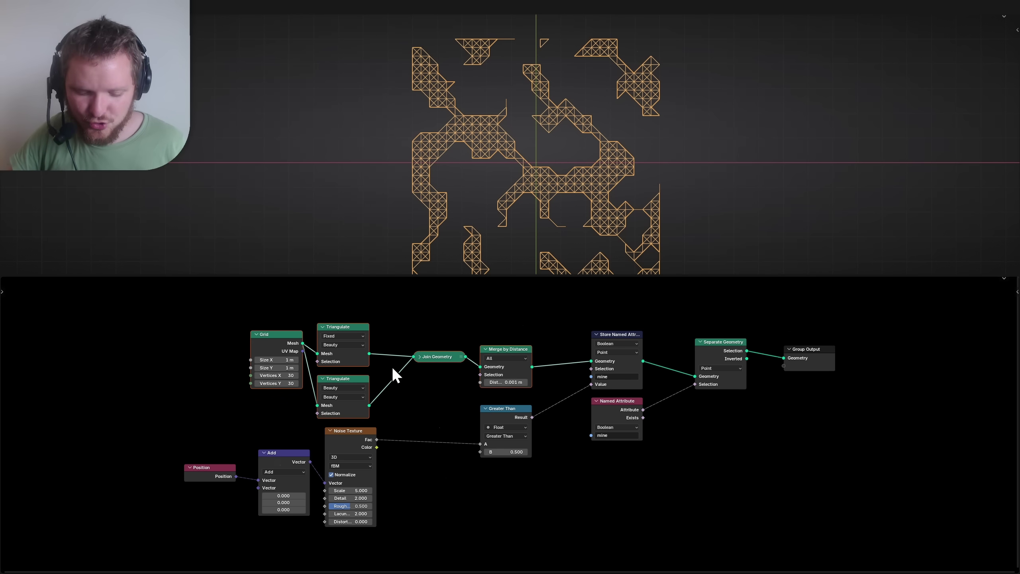
pyautogui.hotkey('ctrl', 'g')
pyautogui.moveTo(220, 409)
pyautogui.mouseDown()
pyautogui.moveTo(260, 434)
pyautogui.moveTo(220, 409)
pyautogui.mouseUp()
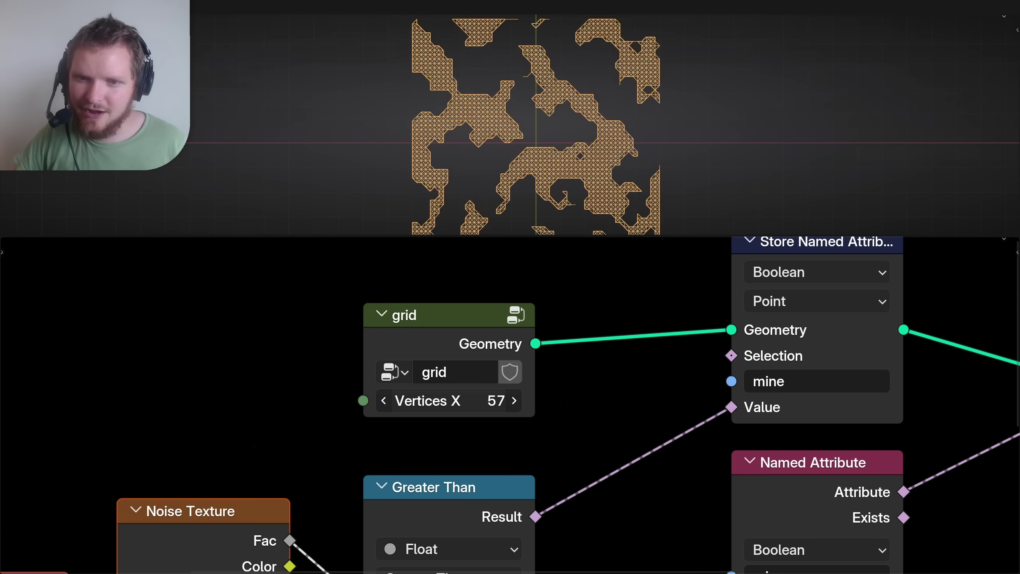
pyautogui.moveTo(454, 400)
pyautogui.mouseDown()
pyautogui.moveTo(495, 400)
pyautogui.moveTo(428, 401)
pyautogui.moveTo(471, 398)
pyautogui.mouseUp()
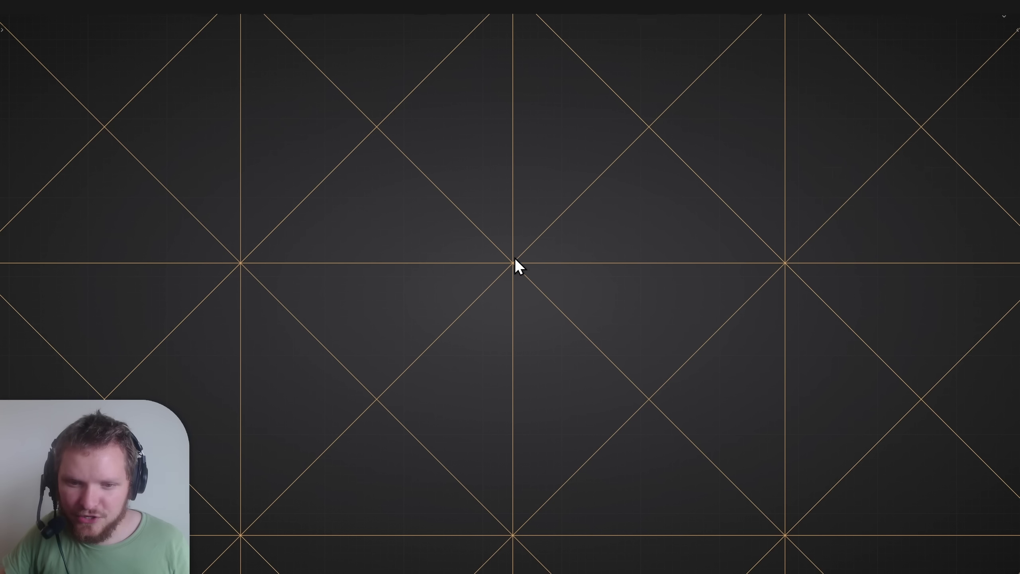
# Sketch annotation strokes from one grid vertex along its connecting edges to illustrate its neighbours, and erase them.
pyautogui.moveTo(438, 264); pyautogui.dragTo(257, 270)
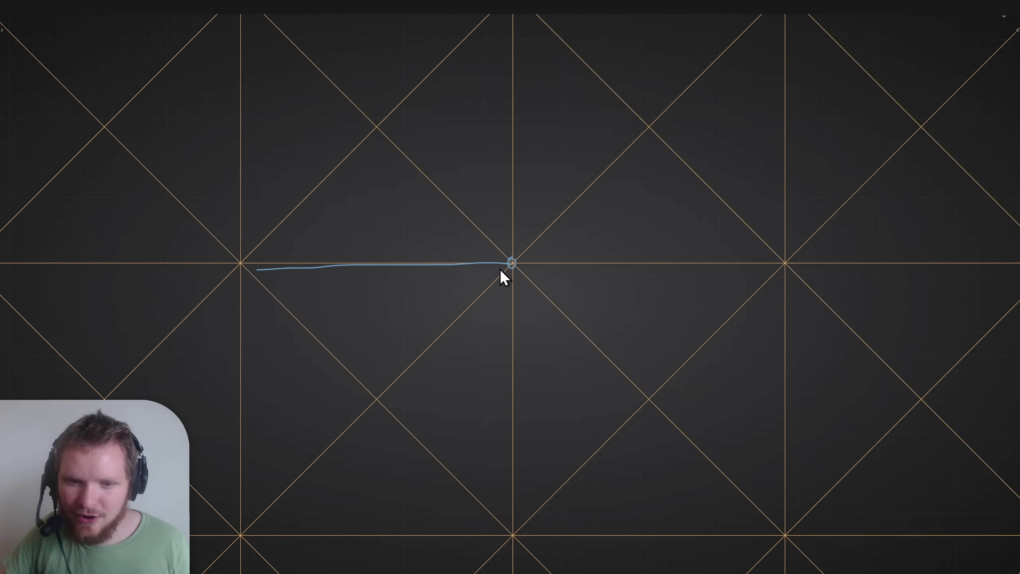
pyautogui.moveTo(513, 179); pyautogui.dragTo(519, 52)
pyautogui.moveTo(505, 260); pyautogui.dragTo(374, 400)
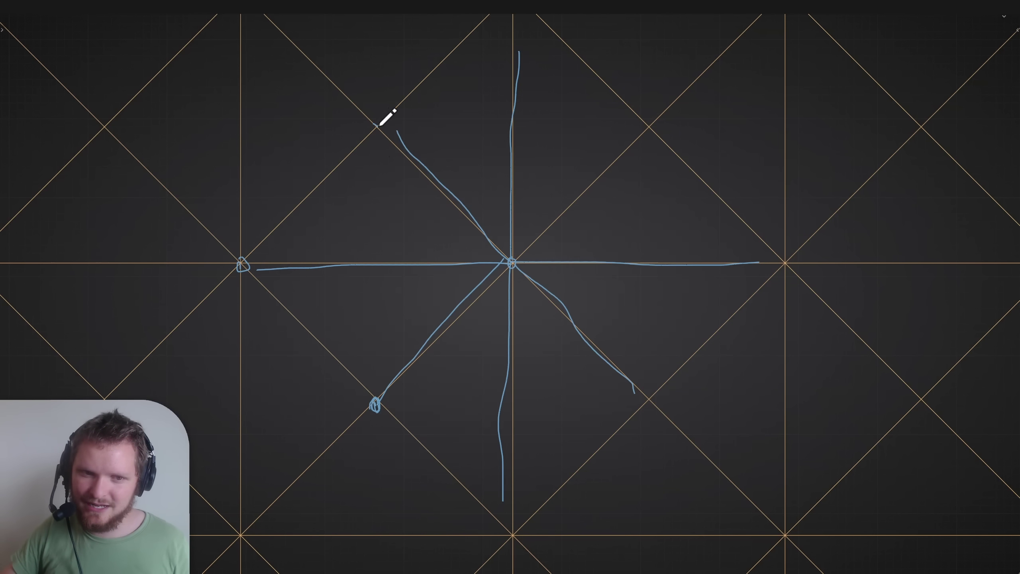
pyautogui.moveTo(819, 243)
pyautogui.mouseDown()
pyautogui.moveTo(588, 403)
pyautogui.moveTo(592, 226)
pyautogui.mouseUp()
pyautogui.scroll(-3, 595, 209)
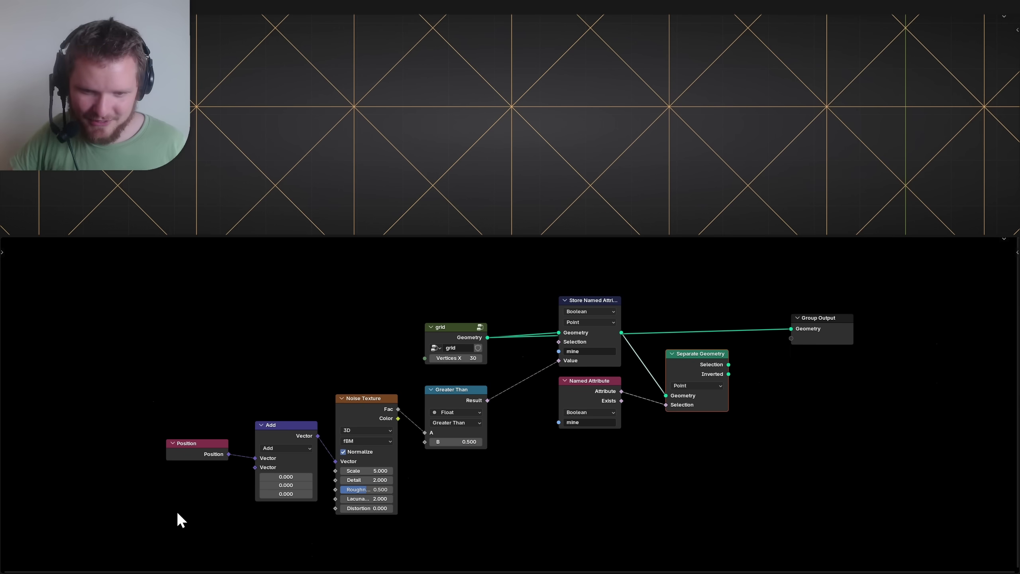
# Try placing an Accumulate Field node beside the Separate Geometry node.
pyautogui.moveTo(181, 520); pyautogui.dragTo(740, 303)
pyautogui.press('g')
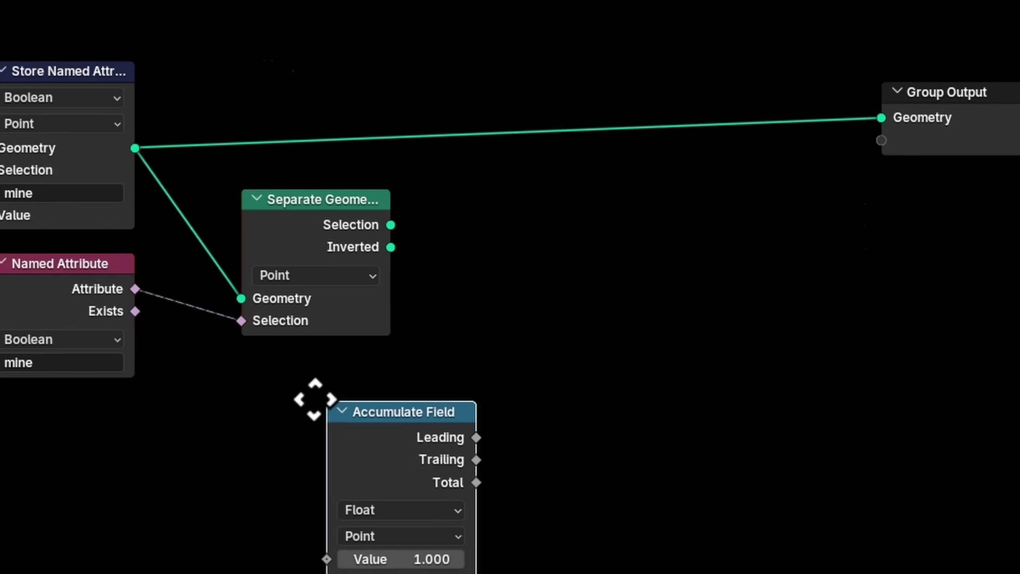
pyautogui.click(474, 235)
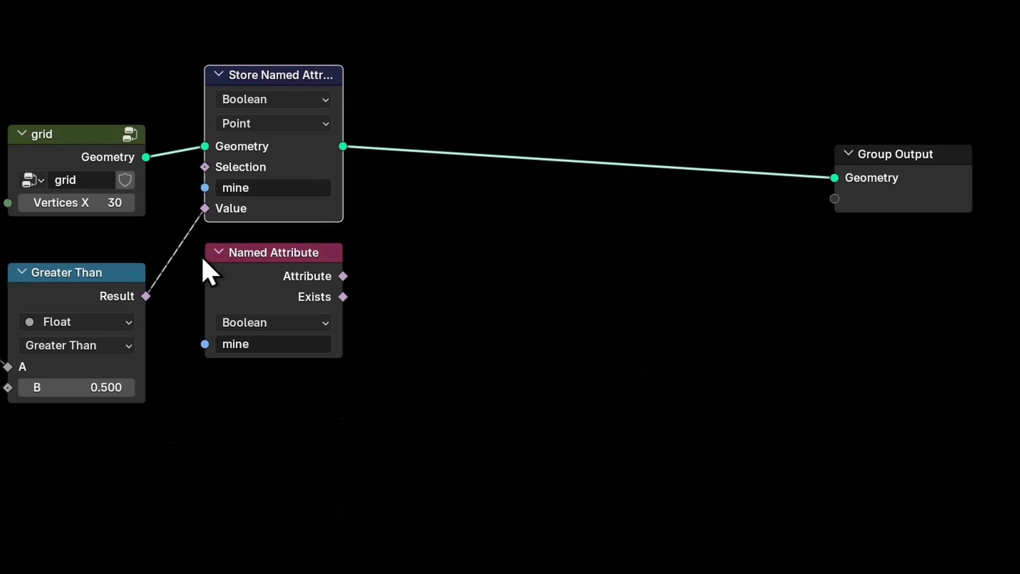
# Add a For Each Element zone on points, feed it the Store Named Attribute geometry, and send its Generated Geometry to the Group Output.
pyautogui.hotkey('shift', 'a')
pyautogui.write('for ea')
pyautogui.press('Return')
pyautogui.click(667, 240)
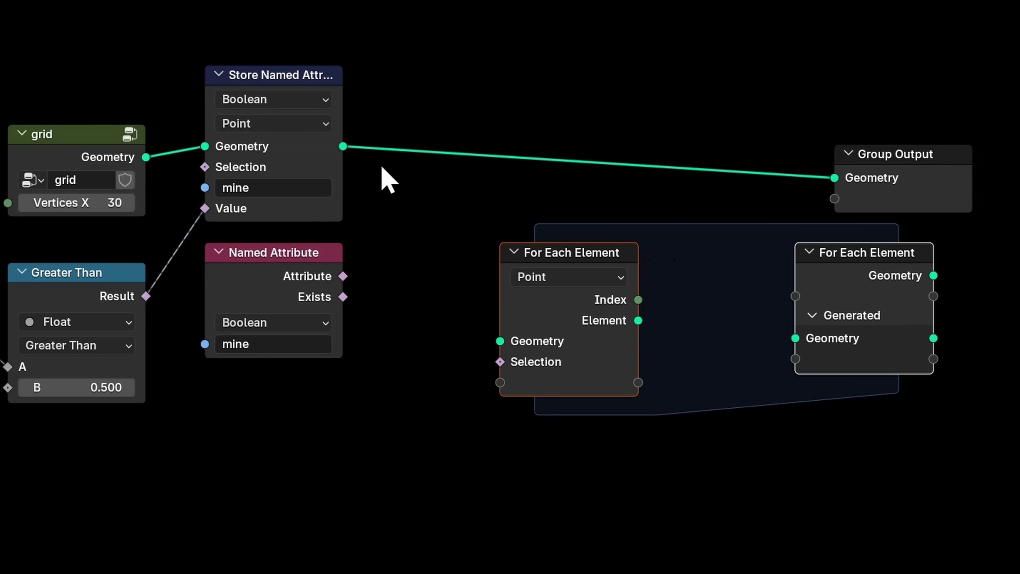
pyautogui.moveTo(343, 146); pyautogui.dragTo(493, 358)
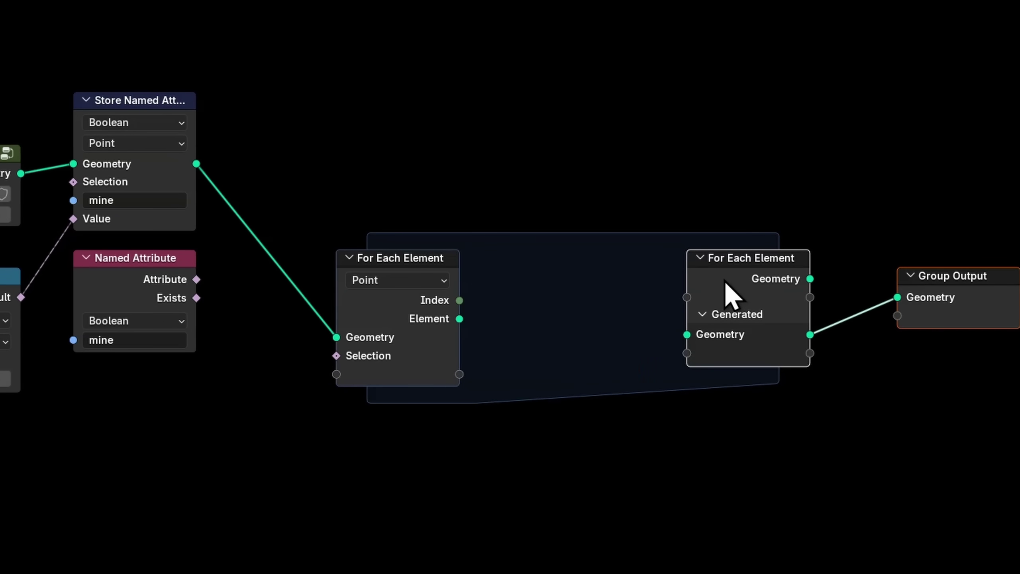
pyautogui.moveTo(400, 257); pyautogui.dragTo(365, 257)
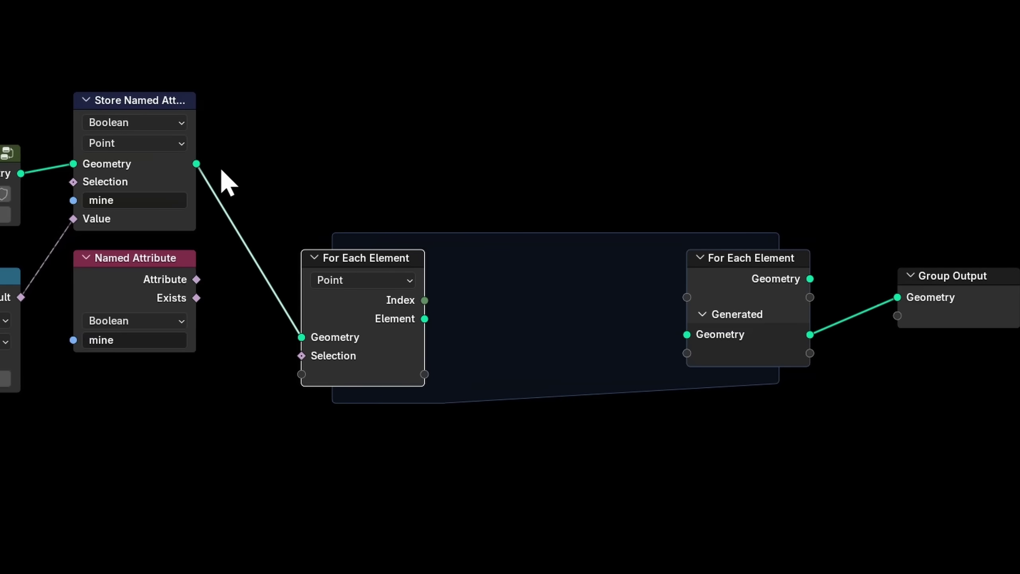
# Branch a Separate Geometry node off Store Named Attribute above the For Each Element zone and set its domain to Edge.
pyautogui.moveTo(196, 163); pyautogui.dragTo(370, 91)
pyautogui.write('separa')
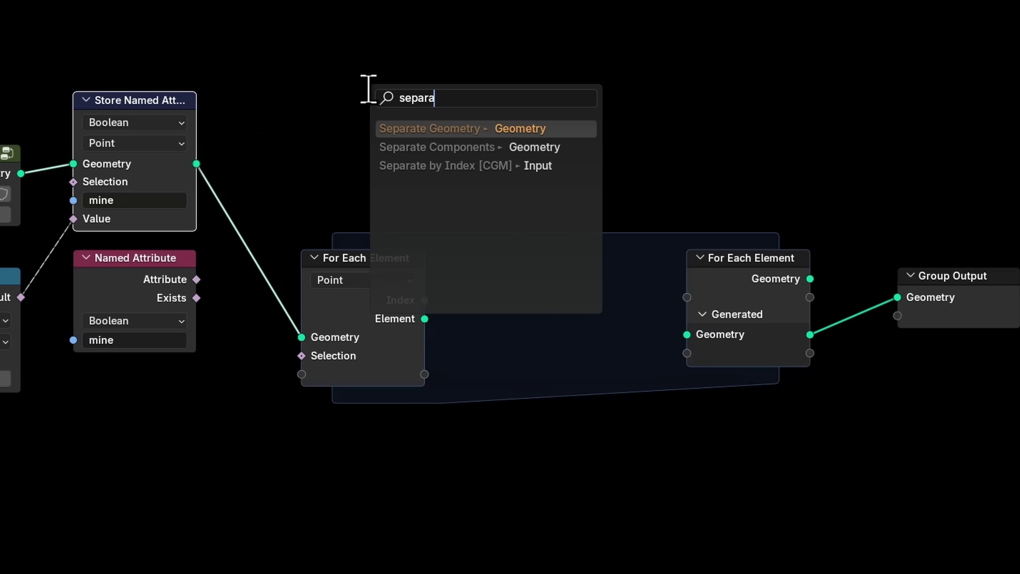
pyautogui.press('Return')
pyautogui.click(298, 105)
pyautogui.click(354, 162)
pyautogui.click(333, 221)
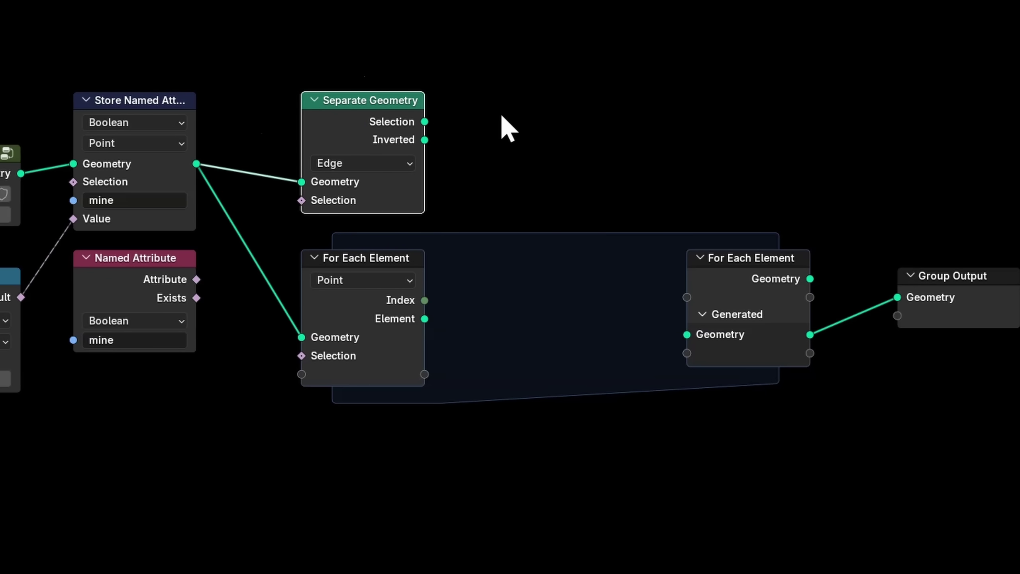
# Group the noise-based mine nodes as mines and expose the Greater Than threshold B as a group input.
pyautogui.moveTo(469, 285); pyautogui.dragTo(645, 287)
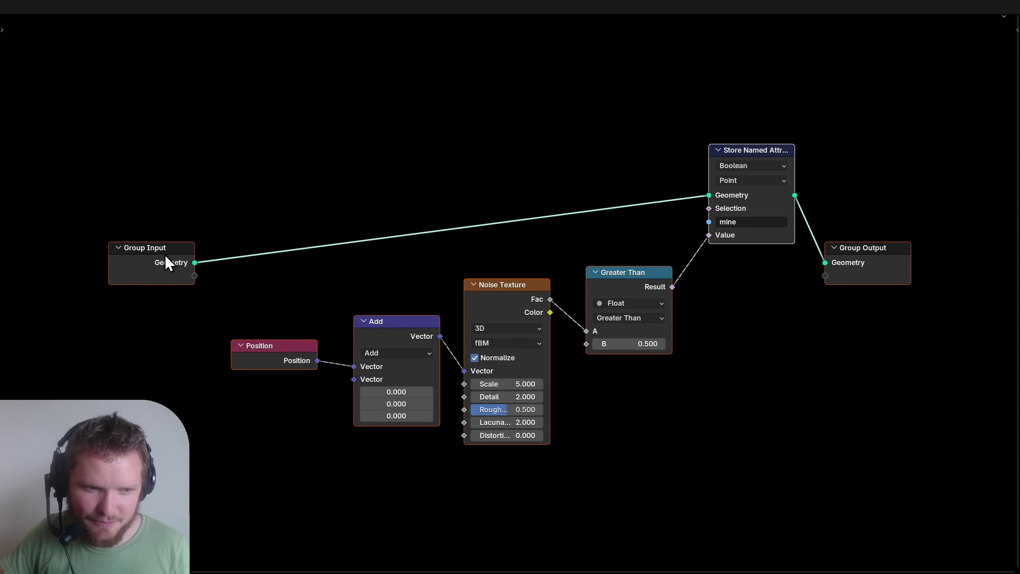
pyautogui.hotkey('shift', 'd')
pyautogui.click(539, 474)
pyautogui.scroll(-1, 535, 478)
pyautogui.moveTo(542, 442); pyautogui.dragTo(580, 324)
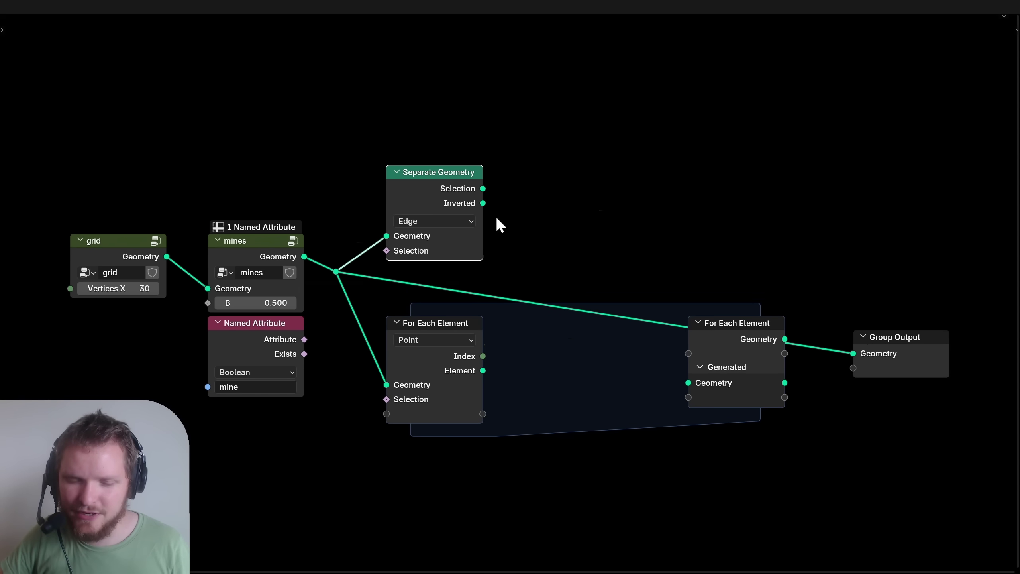
# Add an Edge Vertices node above the Separate Geometry node.
pyautogui.hotkey('shift', 'a')
pyautogui.write('edge v')
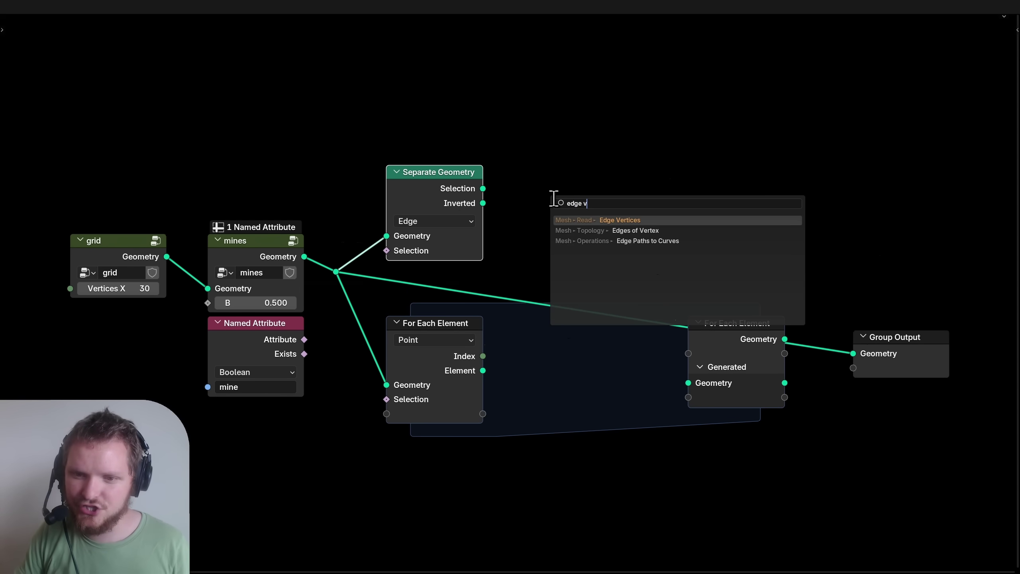
pyautogui.press('Return')
pyautogui.click(390, 93)
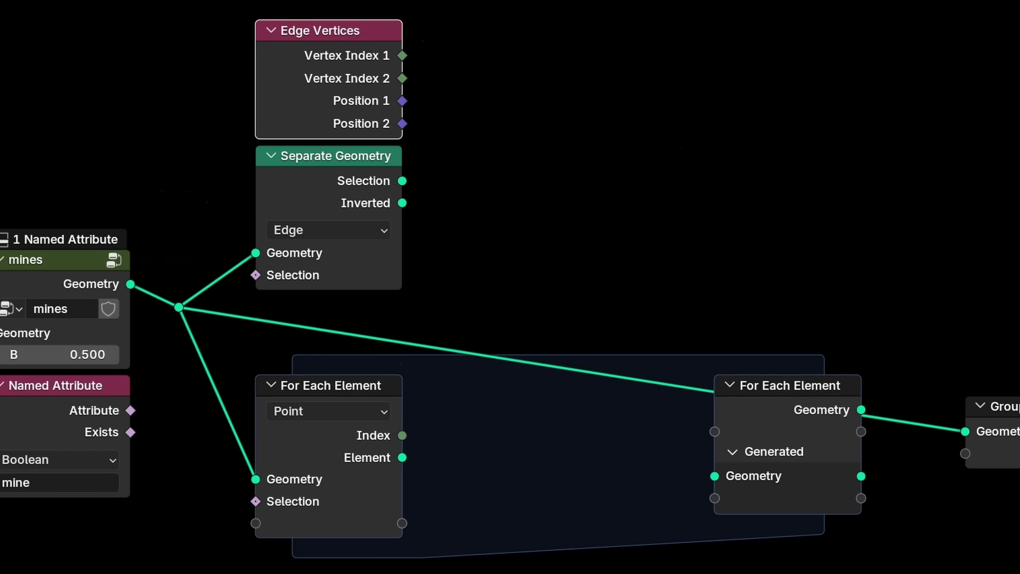
# Add an integer Equal node comparing Vertex Index 1 of Edge Vertices with the For Each Element Index.
pyautogui.moveTo(404, 56); pyautogui.dragTo(495, 35)
pyautogui.click(403, 78)
pyautogui.moveTo(403, 79); pyautogui.dragTo(501, 87)
pyautogui.press('Escape')
pyautogui.moveTo(402, 435); pyautogui.dragTo(553, 150)
pyautogui.write('eq')
pyautogui.click(588, 183)
pyautogui.click(545, 164)
pyautogui.moveTo(402, 435); pyautogui.dragTo(504, 242)
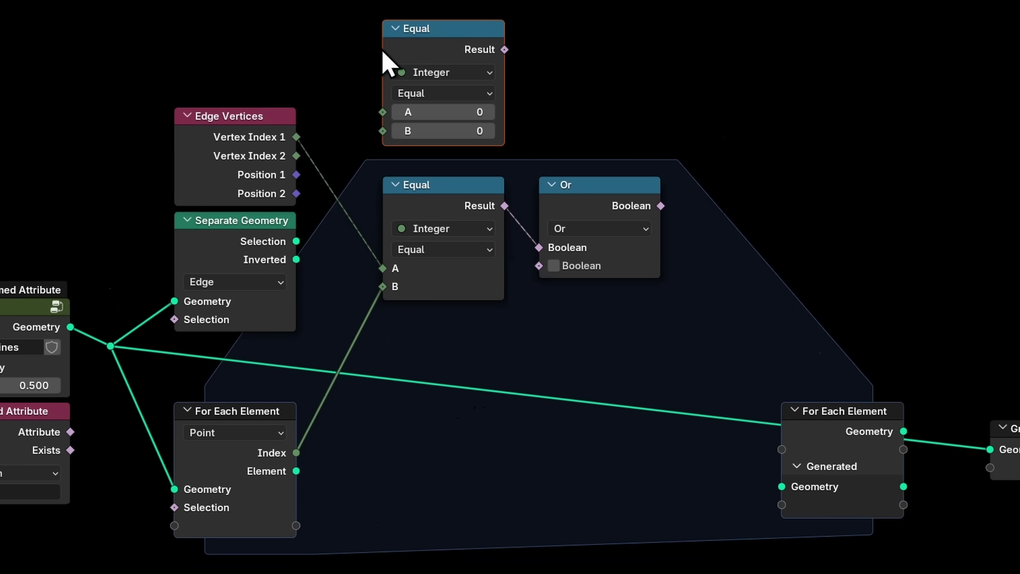
# Compare Vertex Index 2 with the element Index in the second Equal node and combine both results in the Or node.
pyautogui.moveTo(297, 155); pyautogui.dragTo(296, 452)
pyautogui.moveTo(509, 303); pyautogui.dragTo(546, 218)
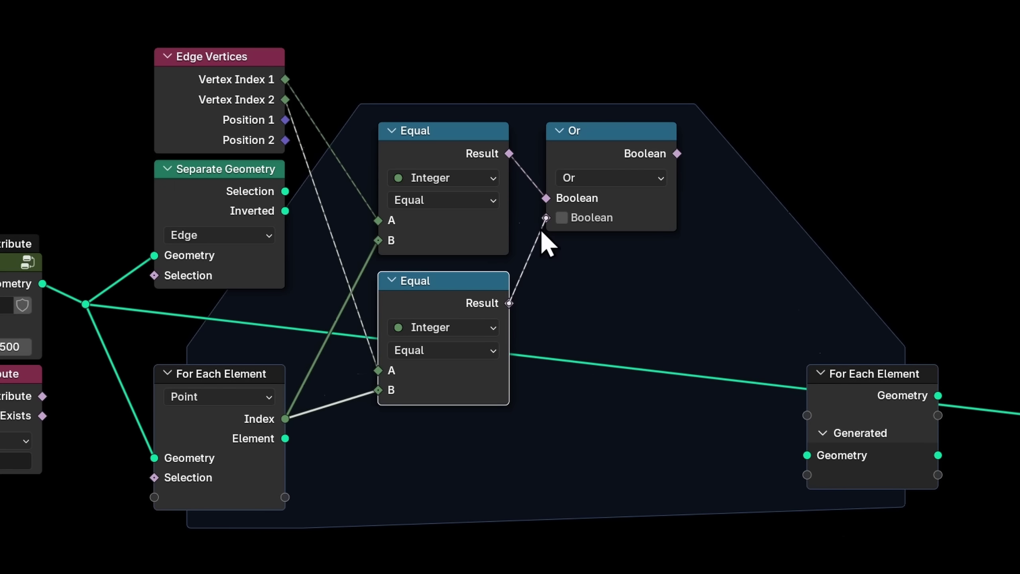
pyautogui.moveTo(583, 163); pyautogui.dragTo(582, 190)
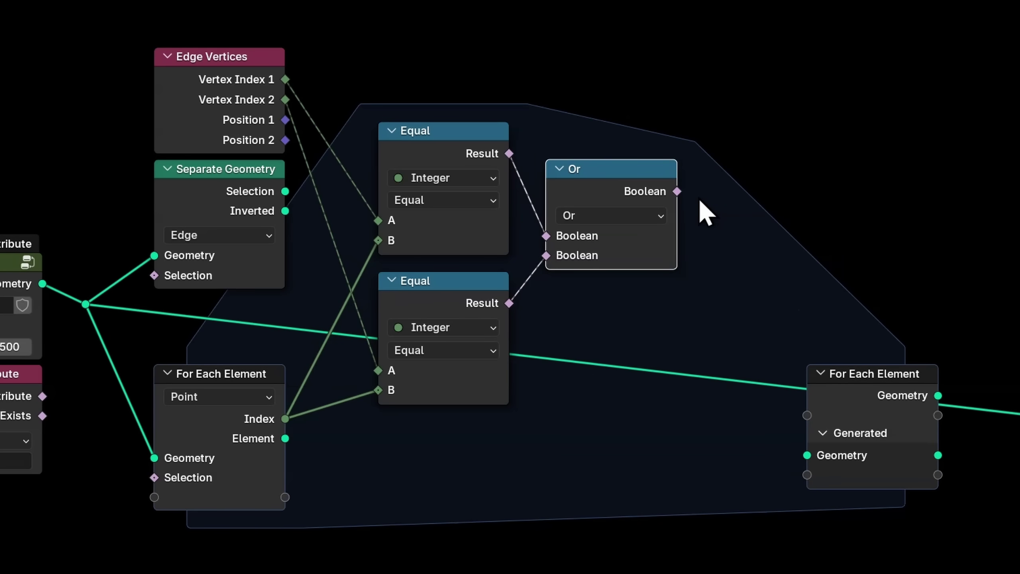
# Wire Separate Geometry into the zone between the Or result and the Generated Geometry input, and hide its unused Inverted output.
pyautogui.moveTo(180, 205); pyautogui.dragTo(722, 93)
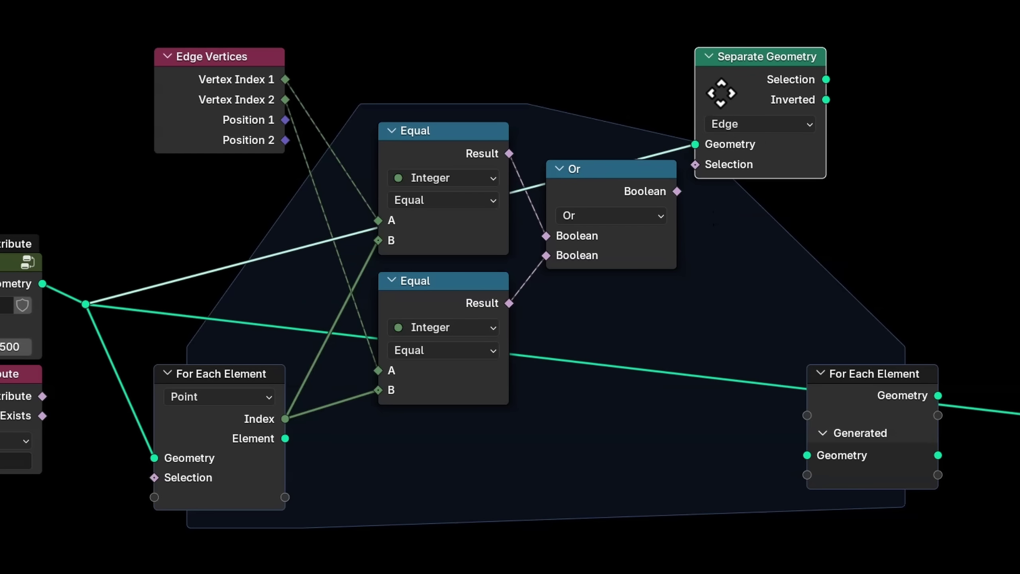
pyautogui.moveTo(678, 192); pyautogui.dragTo(689, 179)
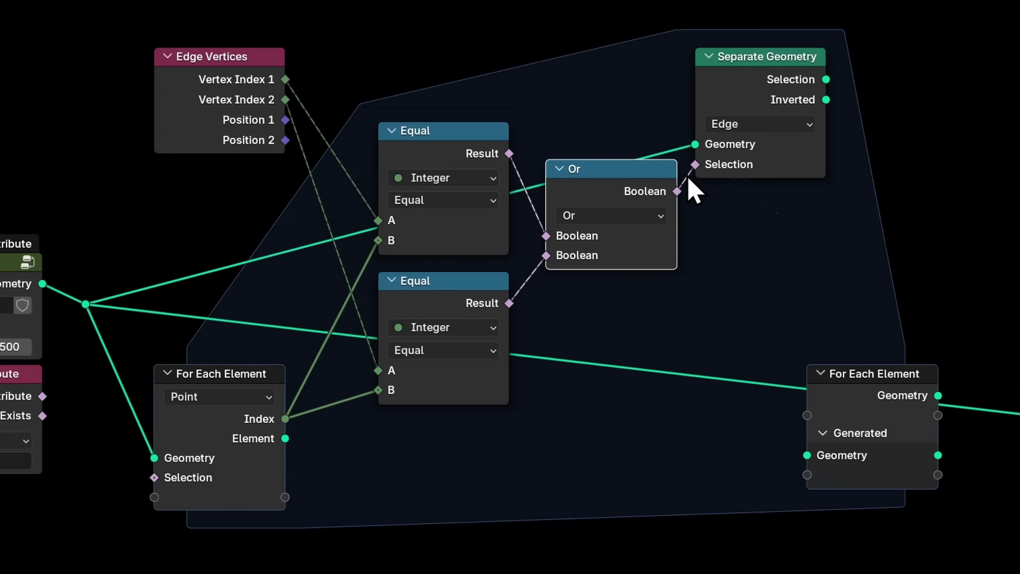
pyautogui.moveTo(826, 79); pyautogui.dragTo(808, 457)
pyautogui.moveTo(644, 99)
pyautogui.mouseDown()
pyautogui.moveTo(626, 99)
pyautogui.moveTo(644, 101)
pyautogui.mouseUp()
pyautogui.hotkey('ctrl', 'h')
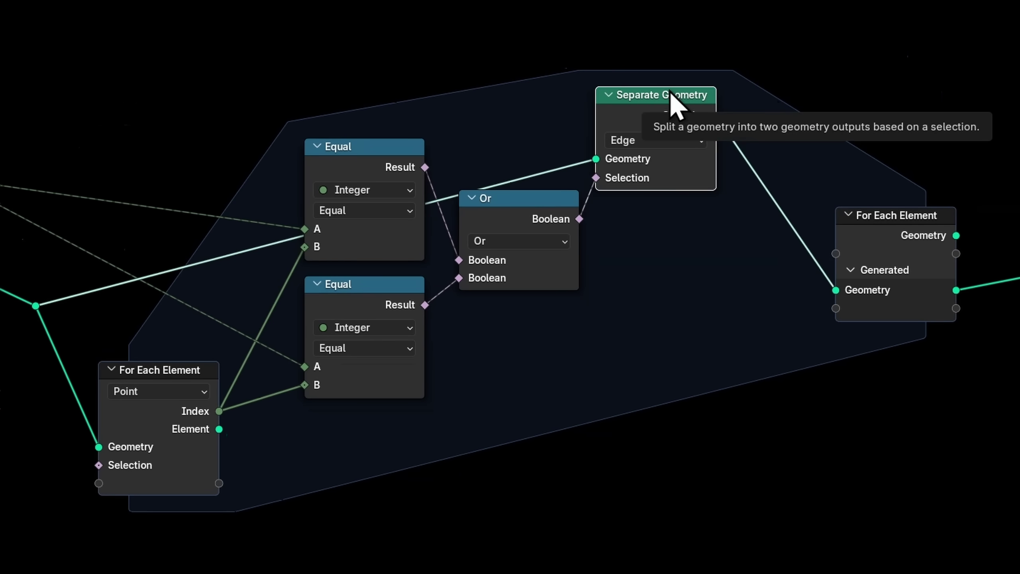
pyautogui.hotkey('shift', 'a')
pyautogui.write('accum')
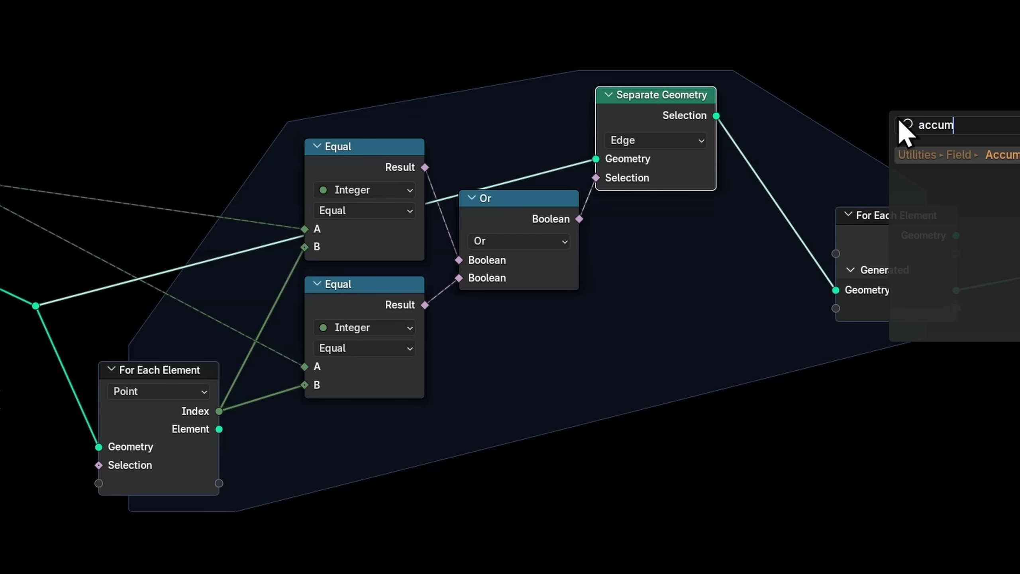
pyautogui.press('Return')
pyautogui.click(817, 28)
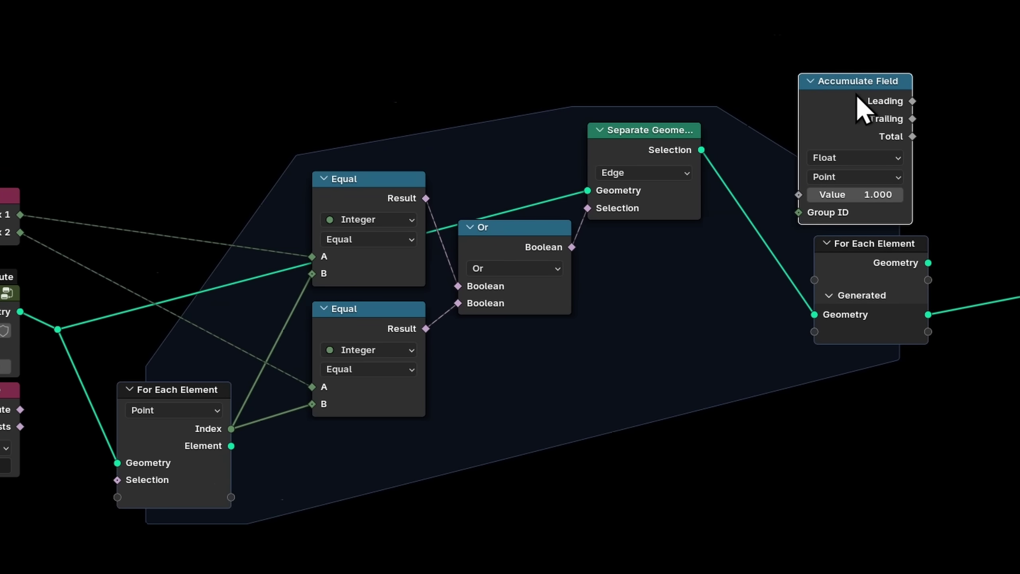
pyautogui.hotkey('ctrl', 'z')
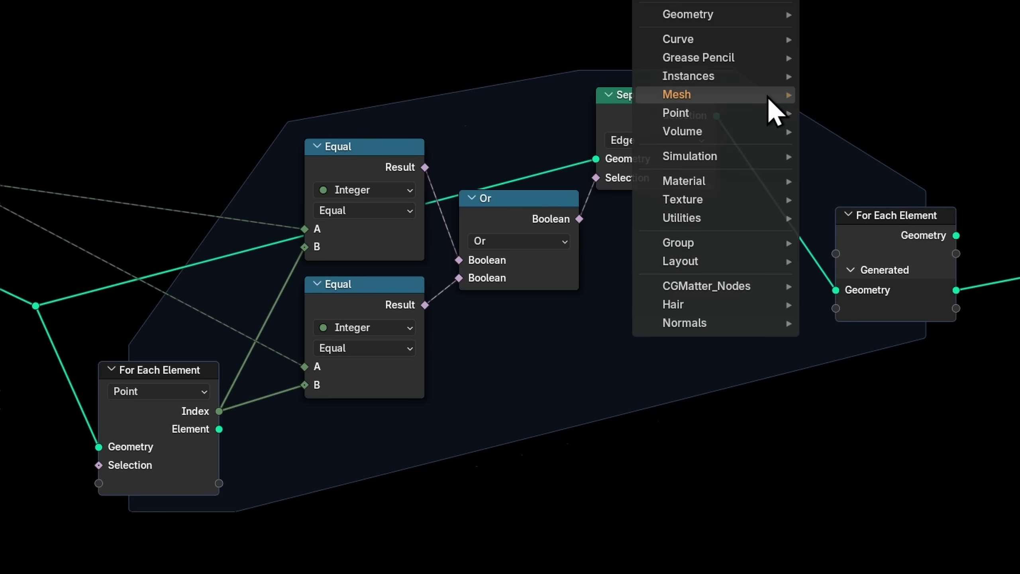
# Add an Attribute Statistic node for the separated geometry, using a Boolean Named Attribute "mine" as its Selection.
pyautogui.hotkey('shift', 'a')
pyautogui.write('stat')
pyautogui.click(879, 137)
pyautogui.moveTo(645, 120); pyautogui.dragTo(728, 443)
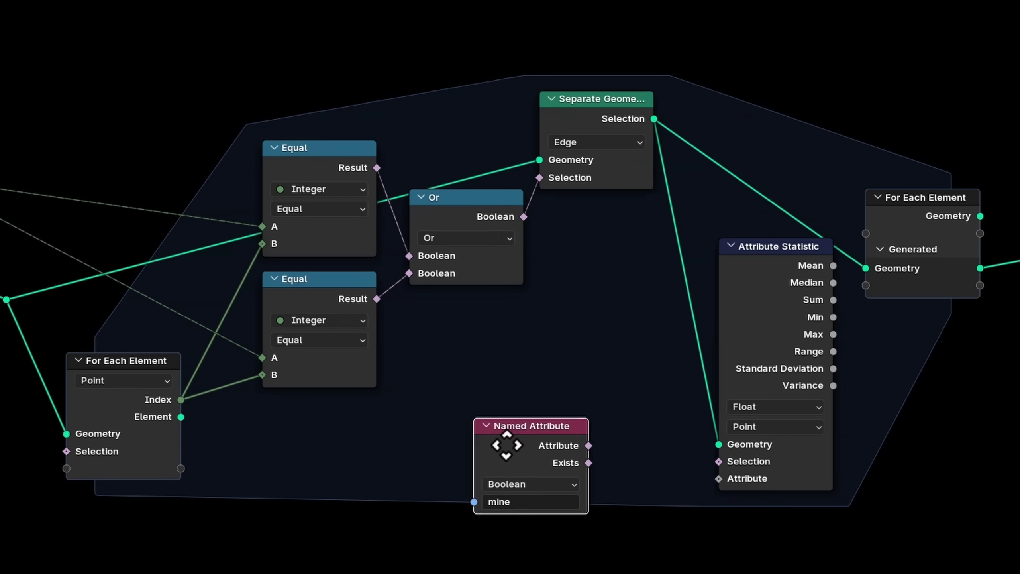
pyautogui.click(535, 399)
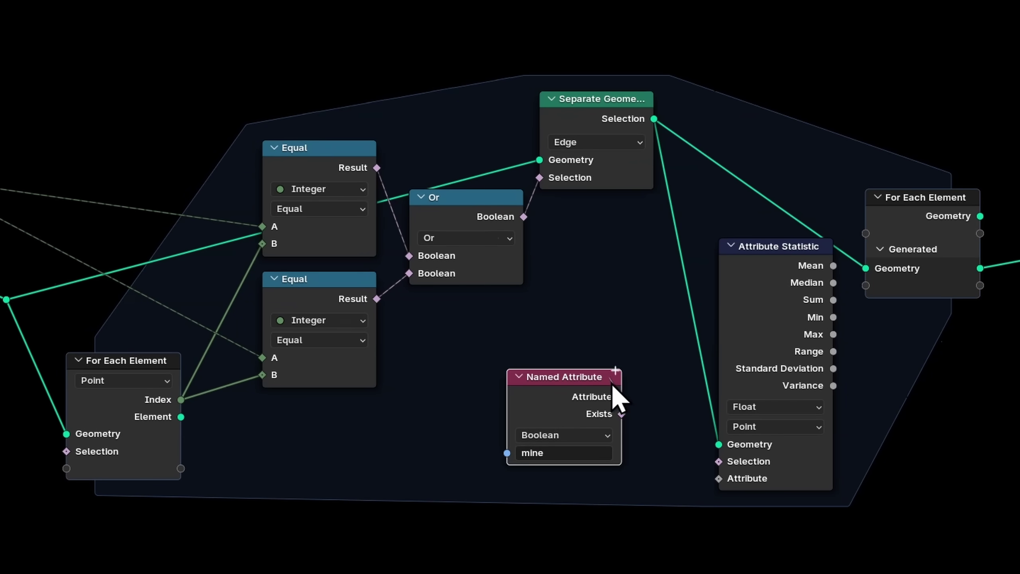
pyautogui.moveTo(716, 463); pyautogui.dragTo(718, 461)
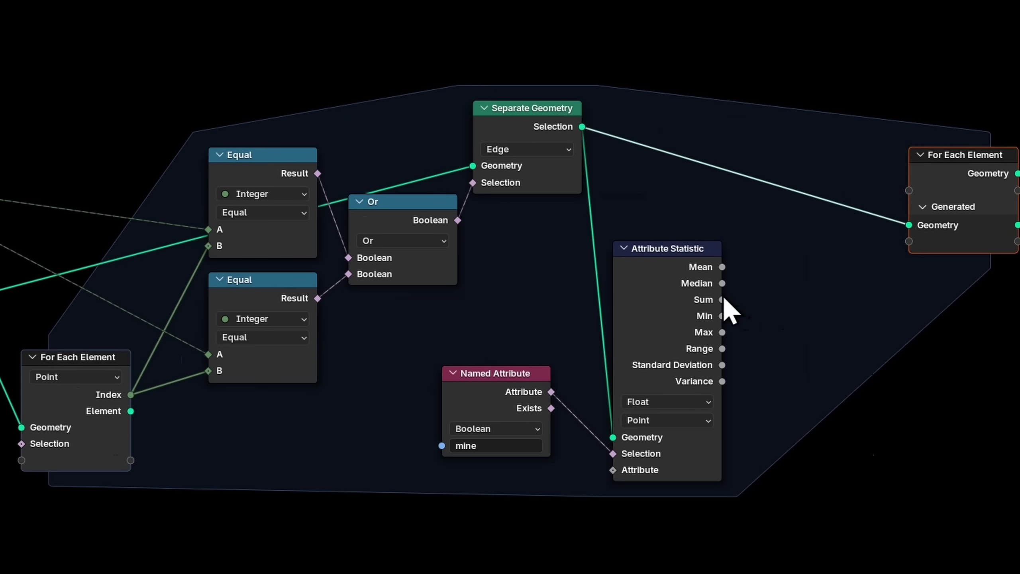
# Add a Store Named Attribute node fed by the Element output of the For Each Element zone.
pyautogui.moveTo(77, 364); pyautogui.dragTo(62, 334)
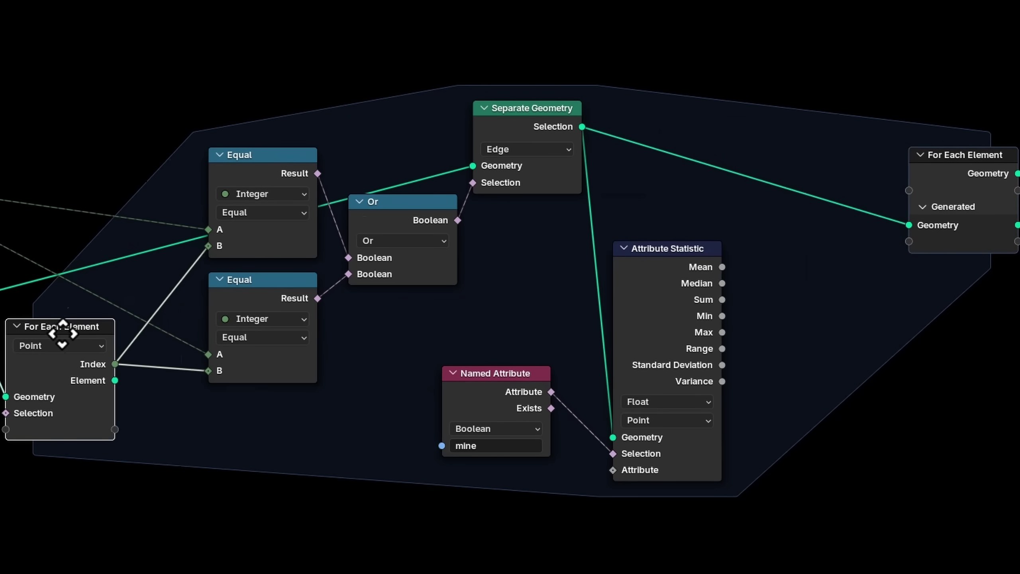
pyautogui.moveTo(115, 380); pyautogui.dragTo(830, 240)
pyautogui.write('store')
pyautogui.press('Return')
pyautogui.click(734, 271)
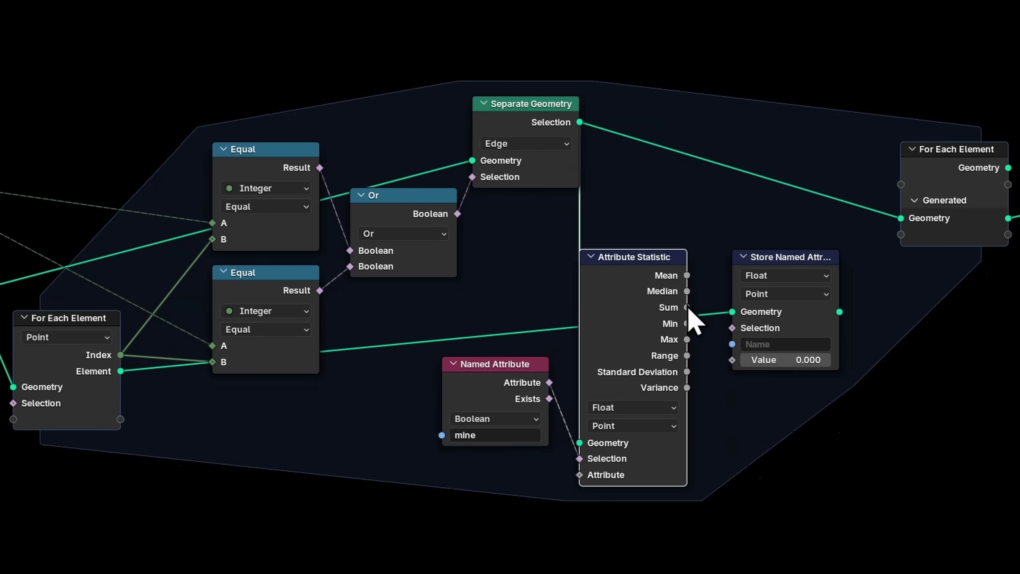
# Store the statistic's Sum as a "neighbors" attribute, hide its unused outputs, and wire the stored geometry into the zone's Generated Geometry.
pyautogui.moveTo(687, 308); pyautogui.dragTo(732, 360)
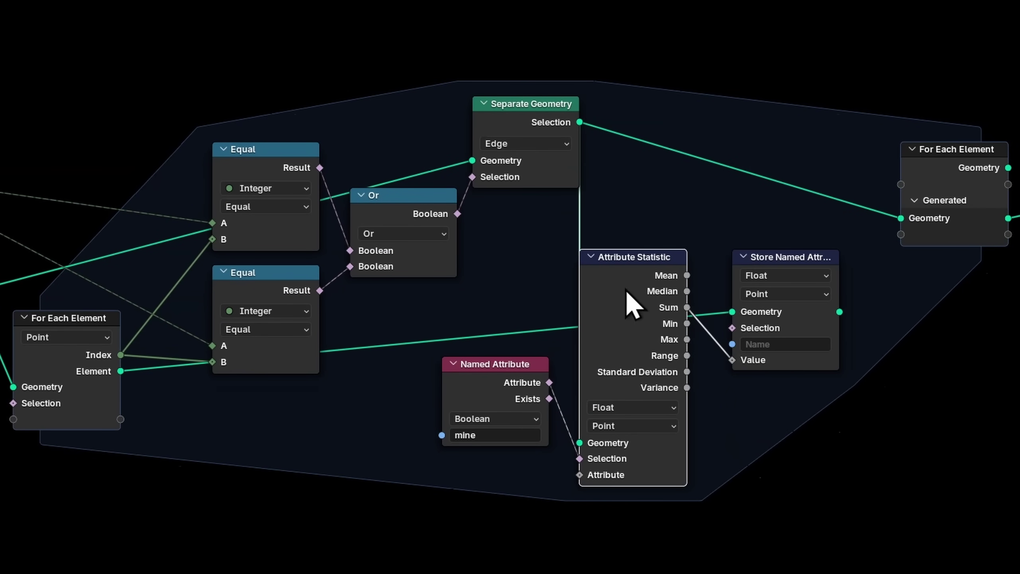
pyautogui.hotkey('ctrl', 'h')
pyautogui.click(788, 344)
pyautogui.write('neighbors')
pyautogui.press('Return')
pyautogui.moveTo(858, 334); pyautogui.dragTo(922, 235)
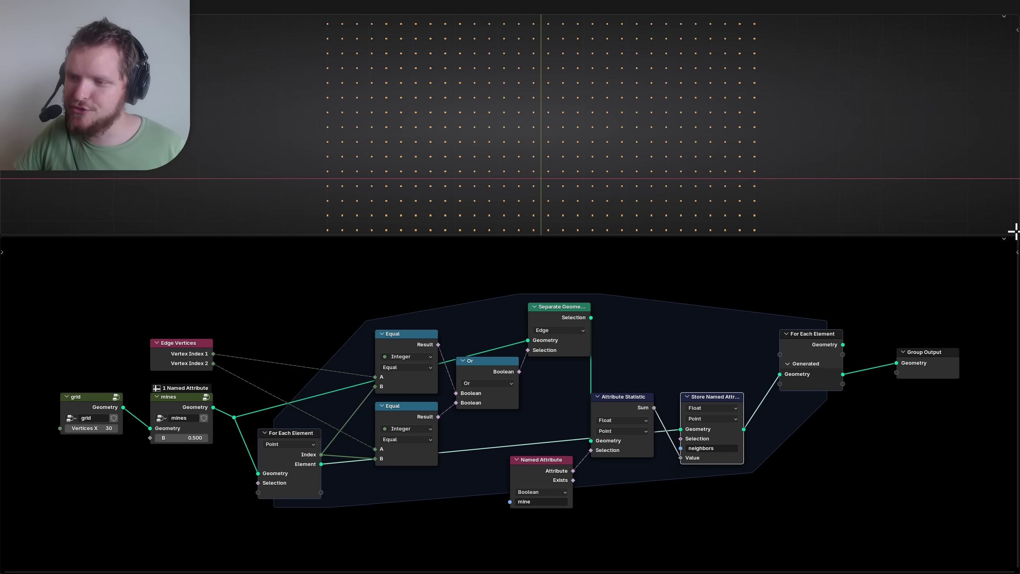
# Open a spreadsheet beside the 3D viewport and examine the neighbors values against the mine column.
pyautogui.moveTo(1015, 234); pyautogui.dragTo(619, 201)
pyautogui.hotkey('shift', 'F4')
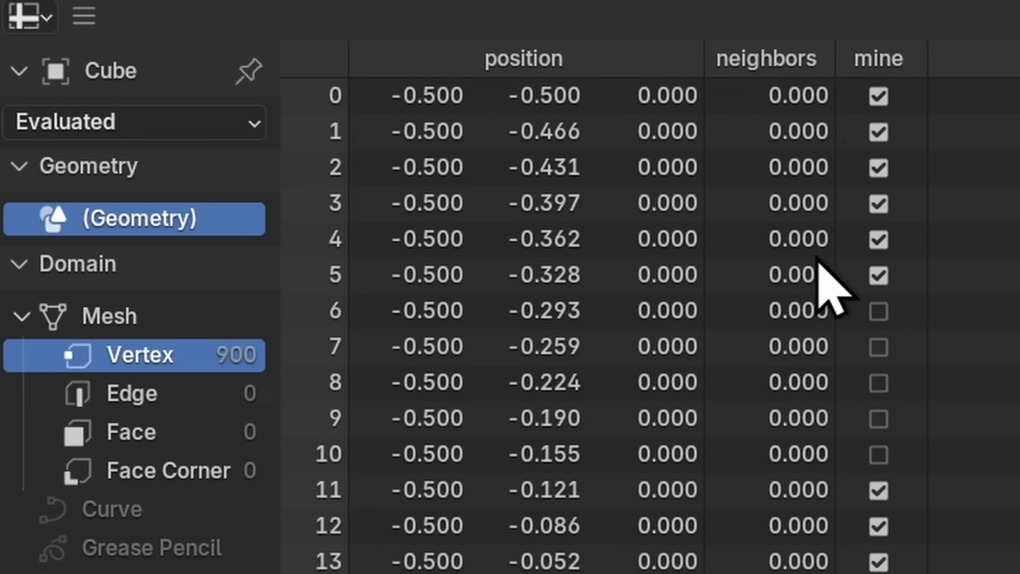
pyautogui.scroll(-15, 859, 96)
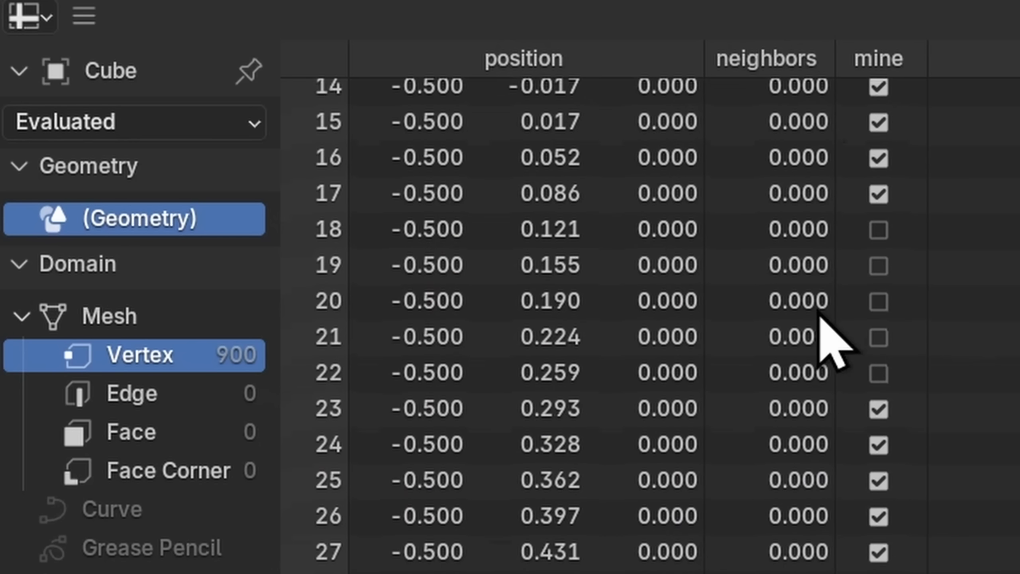
pyautogui.scroll(-11, 814, 333)
pyautogui.moveTo(1017, 64); pyautogui.dragTo(1017, 171)
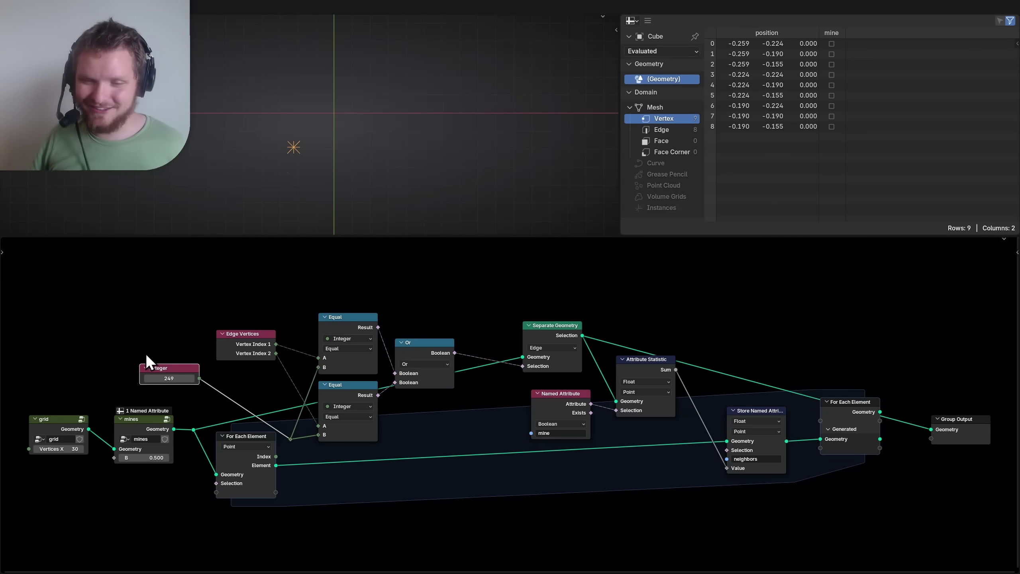
# Route the zone's generated geometry to the Group Output and delete the Attribute Statistic node.
pyautogui.keyDown('alt'); pyautogui.keyDown('shift'); pyautogui.click(855, 402); pyautogui.keyUp('shift'); pyautogui.keyUp('alt')
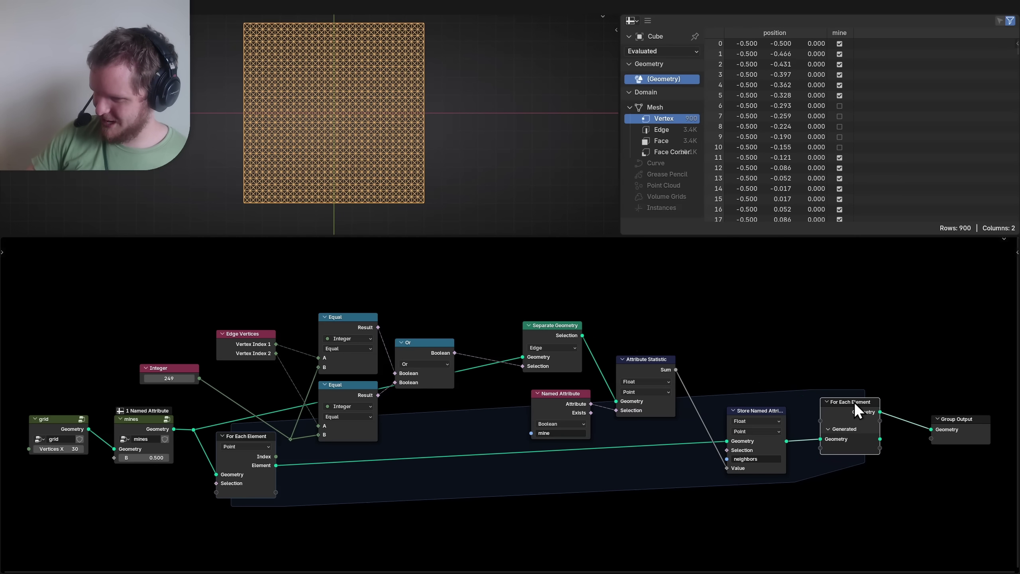
pyautogui.keyDown('alt'); pyautogui.keyDown('shift'); pyautogui.click(855, 402); pyautogui.keyUp('shift'); pyautogui.keyUp('alt')
pyautogui.click(630, 365)
pyautogui.press('x')
# Add a Sample Index node fed by the Selection output of Separate Geometry and place it beside that node.
pyautogui.moveTo(530, 337); pyautogui.dragTo(564, 329)
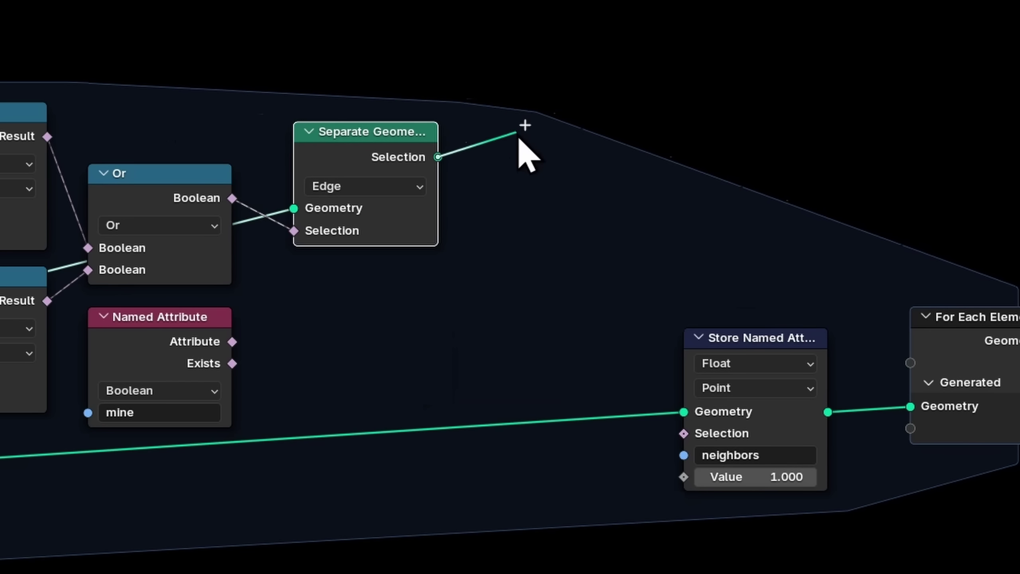
pyautogui.moveTo(518, 140); pyautogui.dragTo(583, 114)
pyautogui.write('sample in')
pyautogui.press('Return')
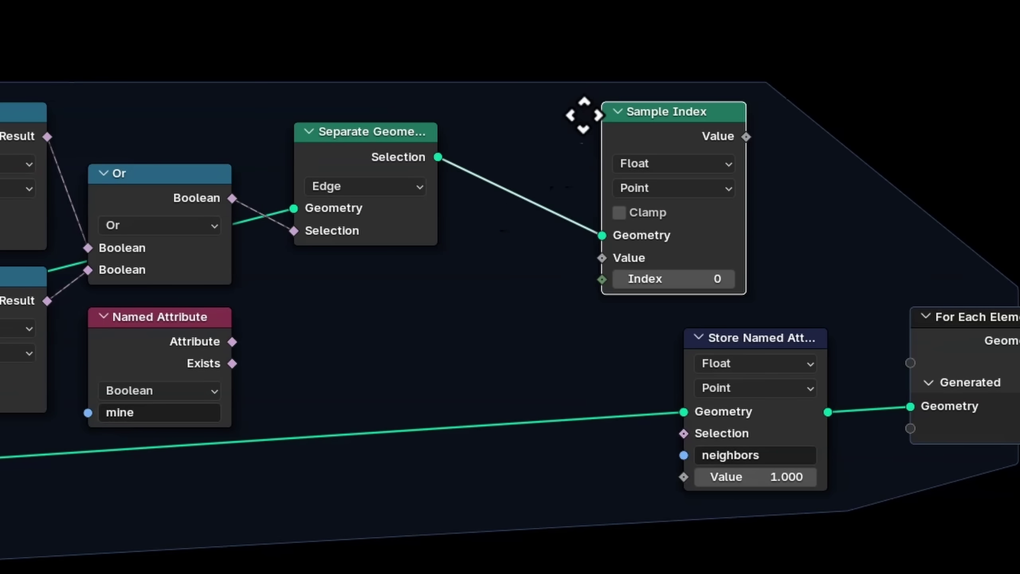
pyautogui.click(520, 136)
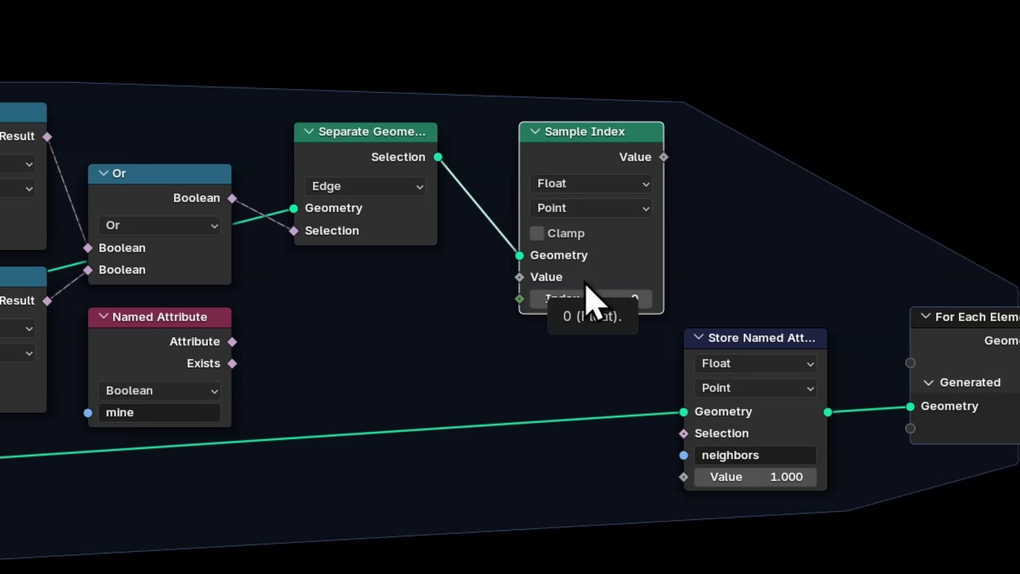
# Add an Accumulate Field node below Separate Geometry and connect the mine attribute to its Value.
pyautogui.moveTo(520, 280)
pyautogui.mouseDown()
pyautogui.moveTo(458, 293)
pyautogui.moveTo(470, 281)
pyautogui.mouseUp()
pyautogui.press('Escape')
pyautogui.hotkey('shift', 'a')
pyautogui.write('accum')
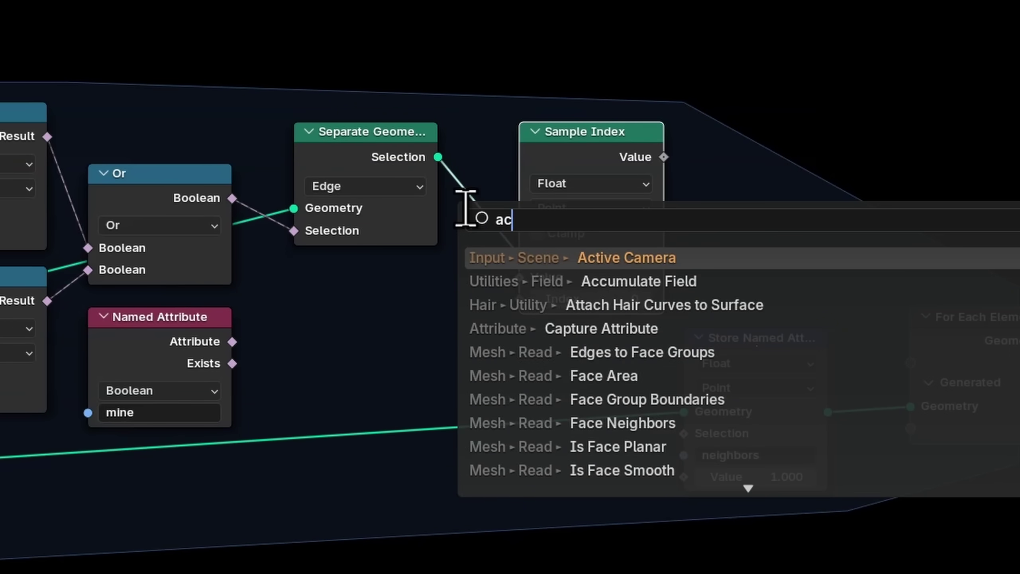
pyautogui.press('Return')
pyautogui.click(306, 281)
pyautogui.moveTo(233, 342); pyautogui.dragTo(296, 420)
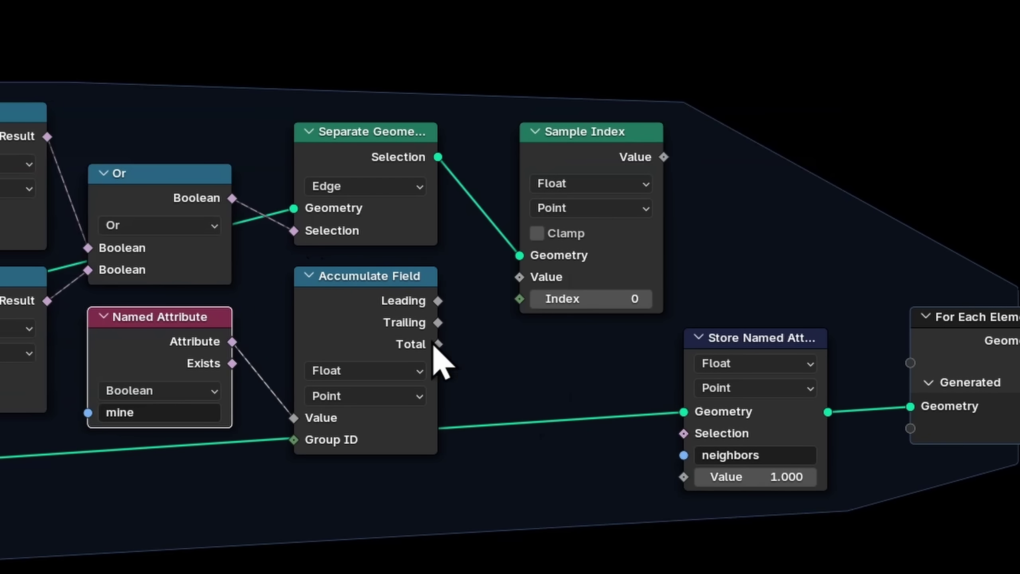
# Feed the accumulated Total through Sample Index into the neighbors Value, check the counts, and move Sample Index aside.
pyautogui.moveTo(438, 344); pyautogui.dragTo(522, 306)
pyautogui.moveTo(725, 320); pyautogui.dragTo(667, 326, button='middle')
pyautogui.moveTo(602, 161); pyautogui.dragTo(718, 479)
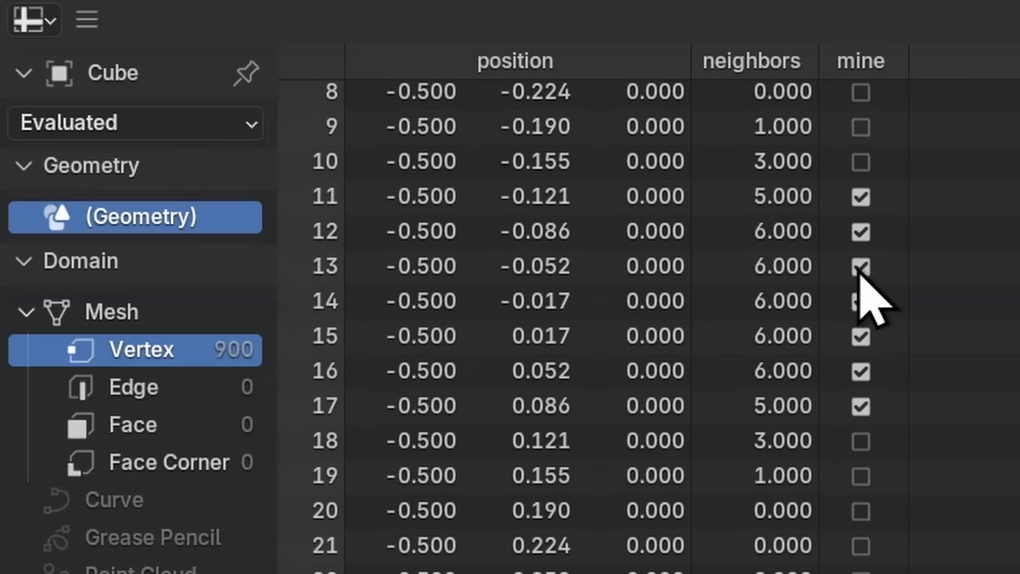
pyautogui.scroll(-15, 795, 269)
pyautogui.scroll(2, 595, 326)
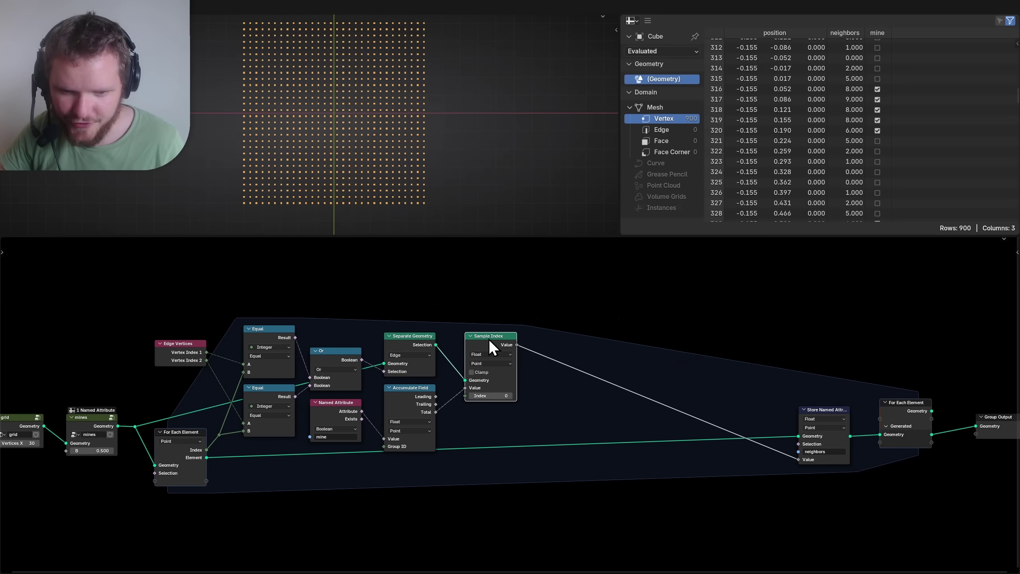
pyautogui.moveTo(488, 340); pyautogui.dragTo(614, 340)
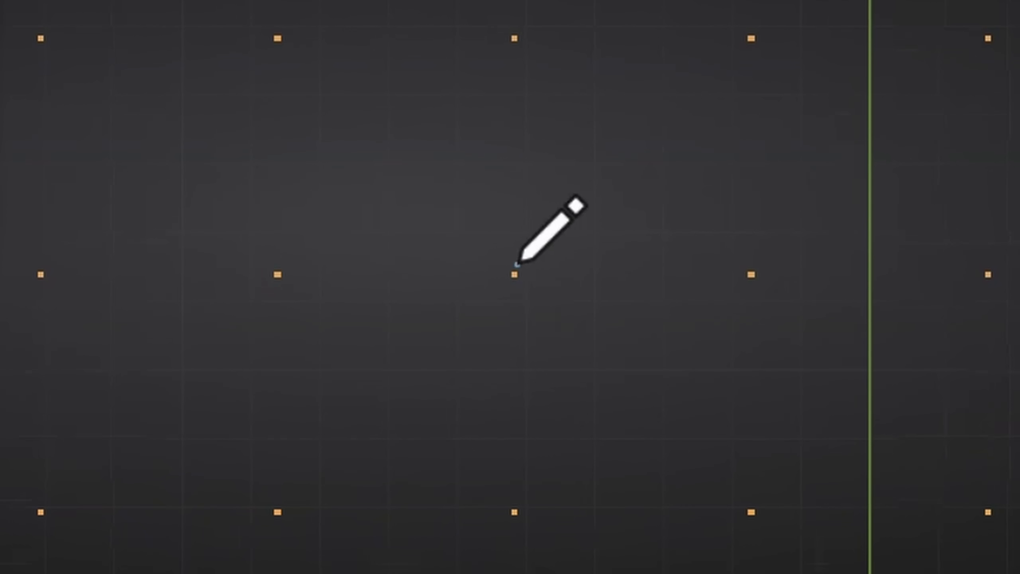
# Draw annotation lines from one grid point toward its neighbouring points in the 3D viewport.
pyautogui.moveTo(506, 268); pyautogui.dragTo(509, 29)
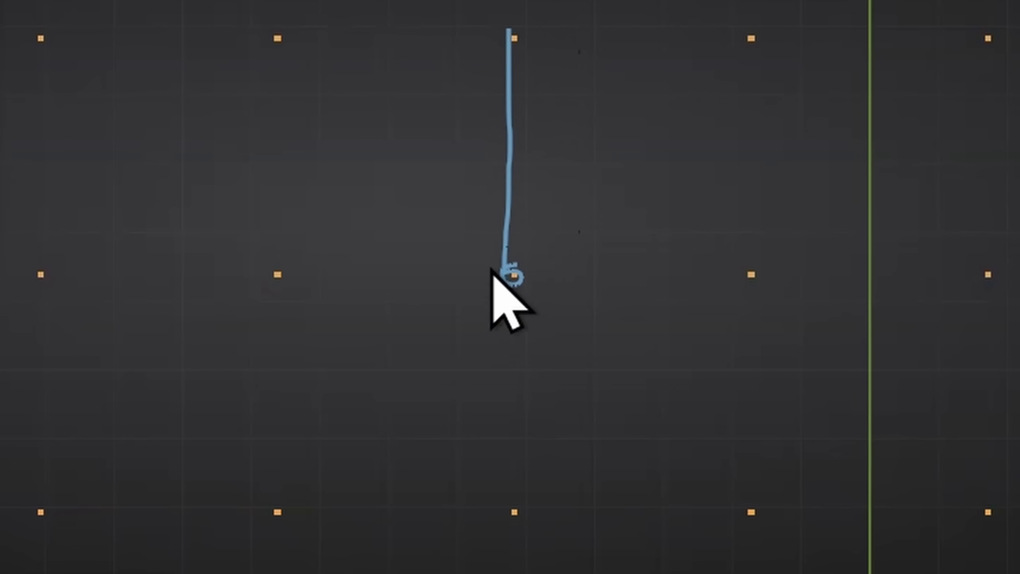
pyautogui.moveTo(488, 266); pyautogui.dragTo(294, 43)
pyautogui.moveTo(269, 262); pyautogui.dragTo(317, 257)
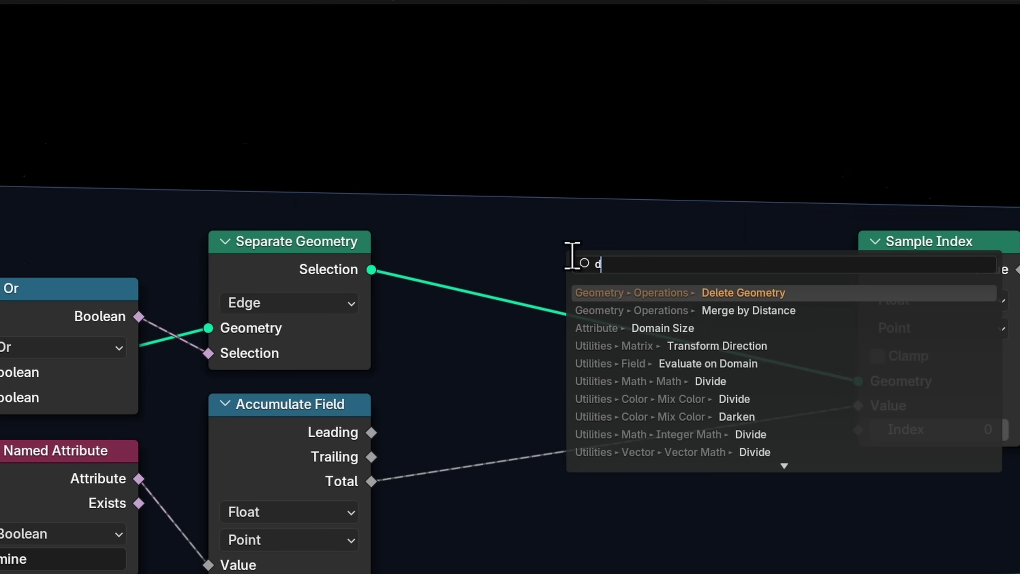
# Insert a Delete Geometry node between Separate Geometry and Sample Index.
pyautogui.write('el')
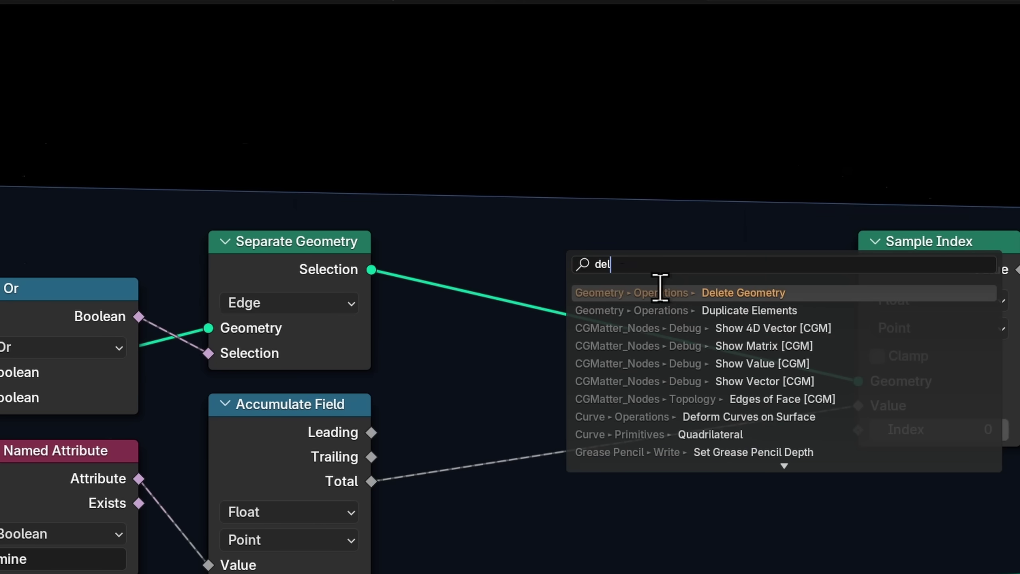
pyautogui.press('Return')
pyautogui.click(594, 237)
# Add a Vertex Neighbors node above the Separate Geometry node.
pyautogui.hotkey('shift', 'a')
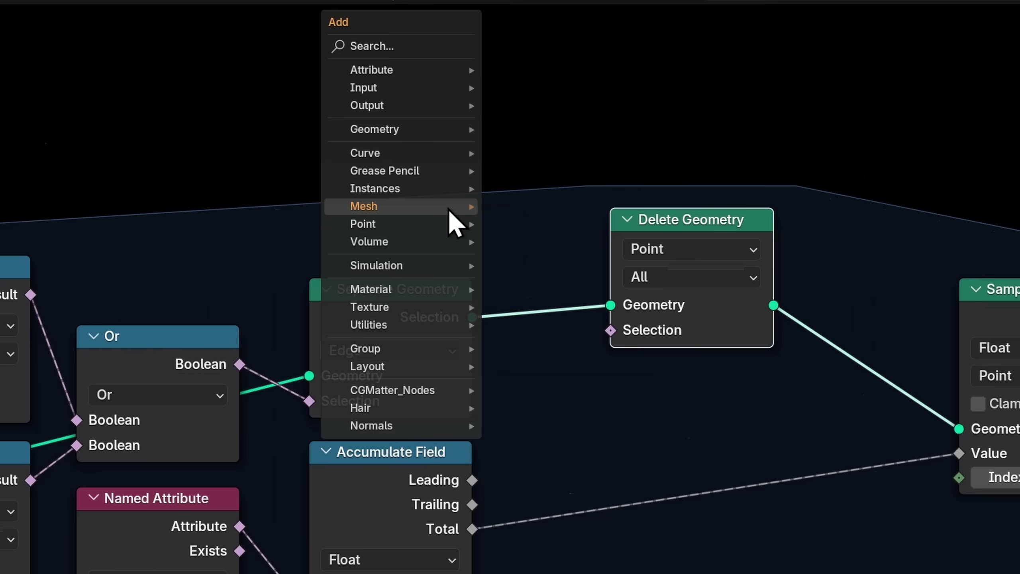
pyautogui.moveTo(448, 208)
pyautogui.write('vertex n')
pyautogui.press('Return')
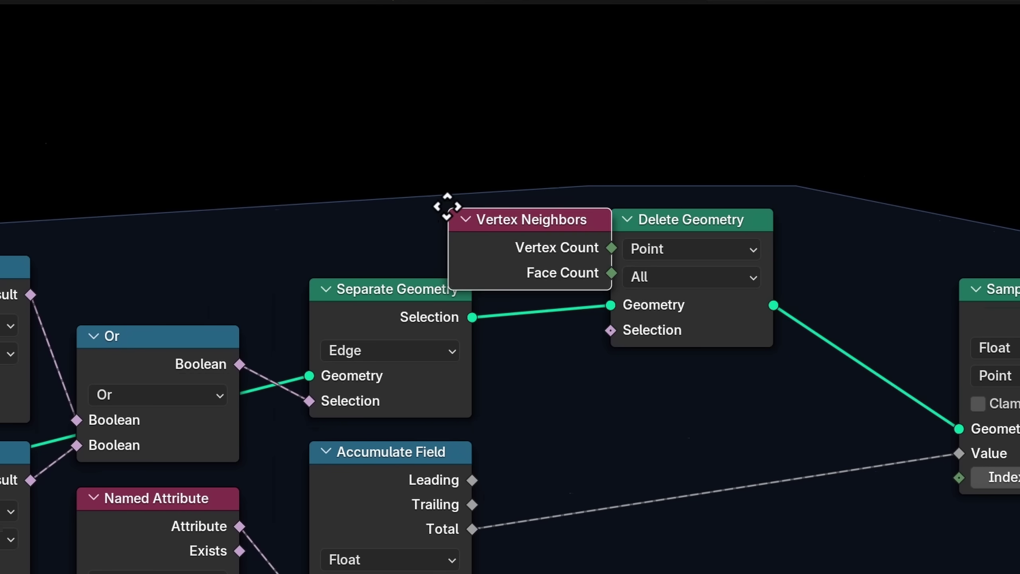
pyautogui.click(124, 96)
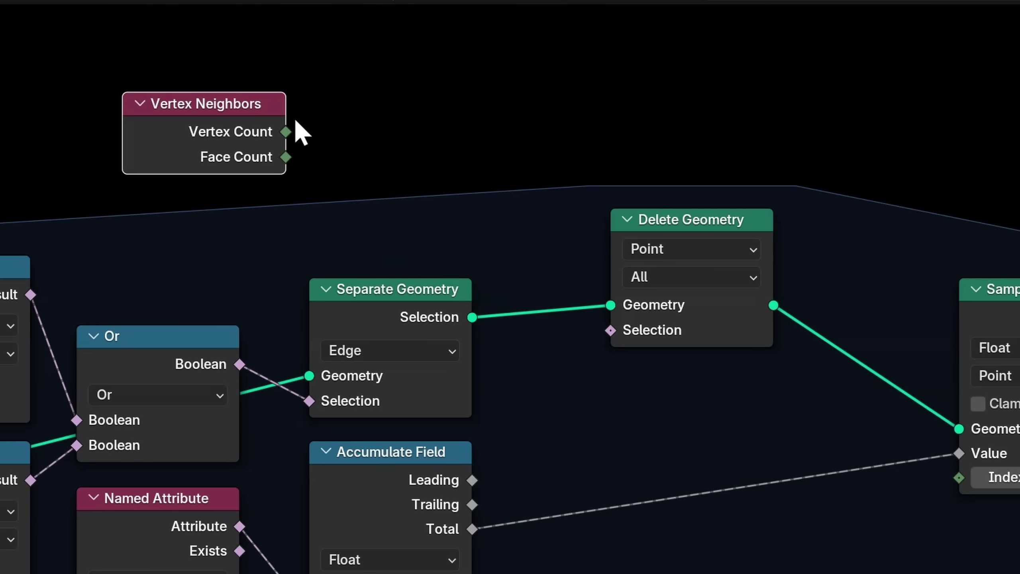
# Use an integer Greater Than comparison of Vertex Count with 2 as the Delete Geometry selection, and compare counts with that node muted.
pyautogui.moveTo(286, 132); pyautogui.dragTo(361, 145)
pyautogui.moveTo(387, 177); pyautogui.dragTo(392, 156)
pyautogui.write('gre')
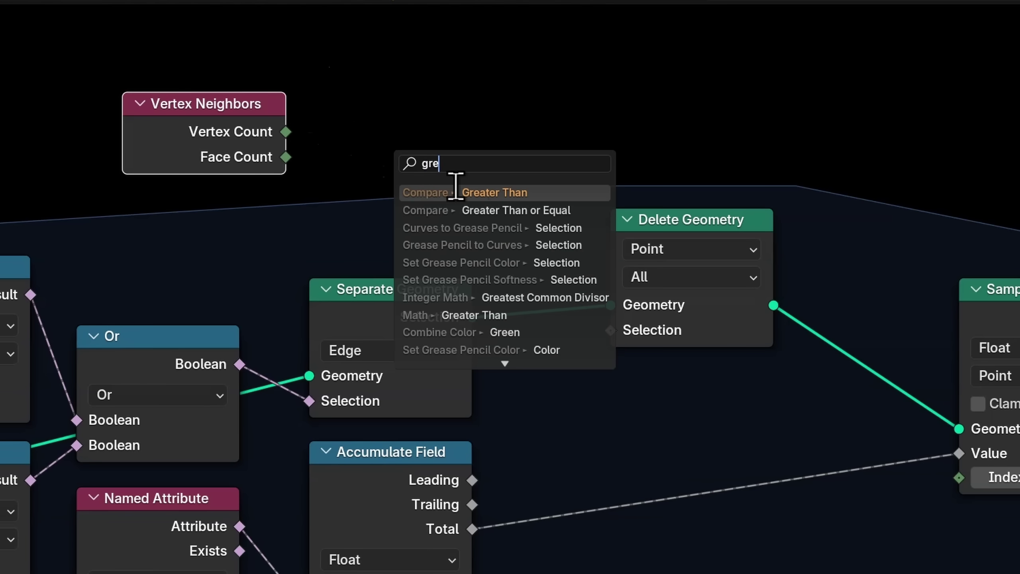
pyautogui.press('Return')
pyautogui.click(474, 240)
pyautogui.click(474, 240)
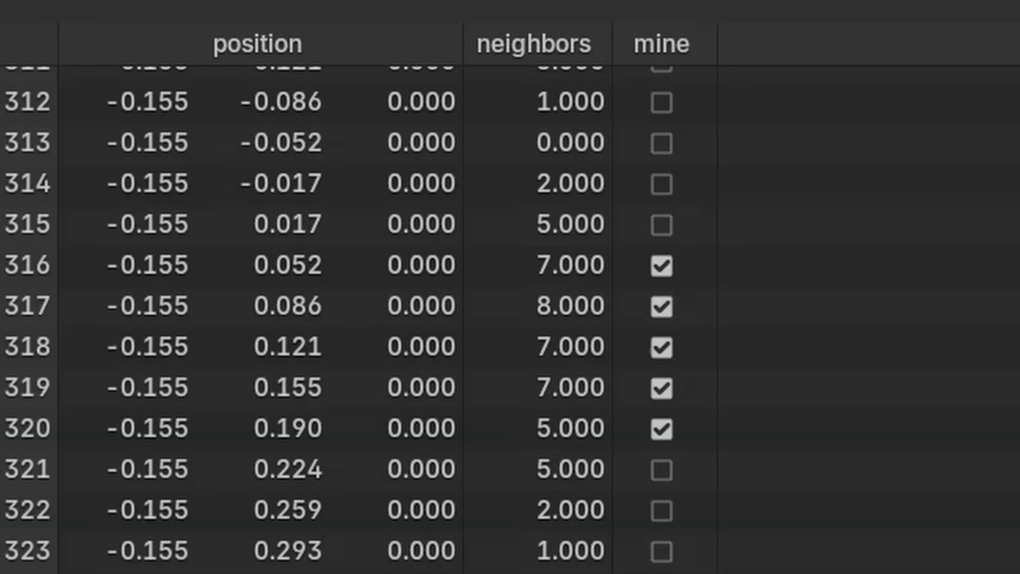
pyautogui.press('m')
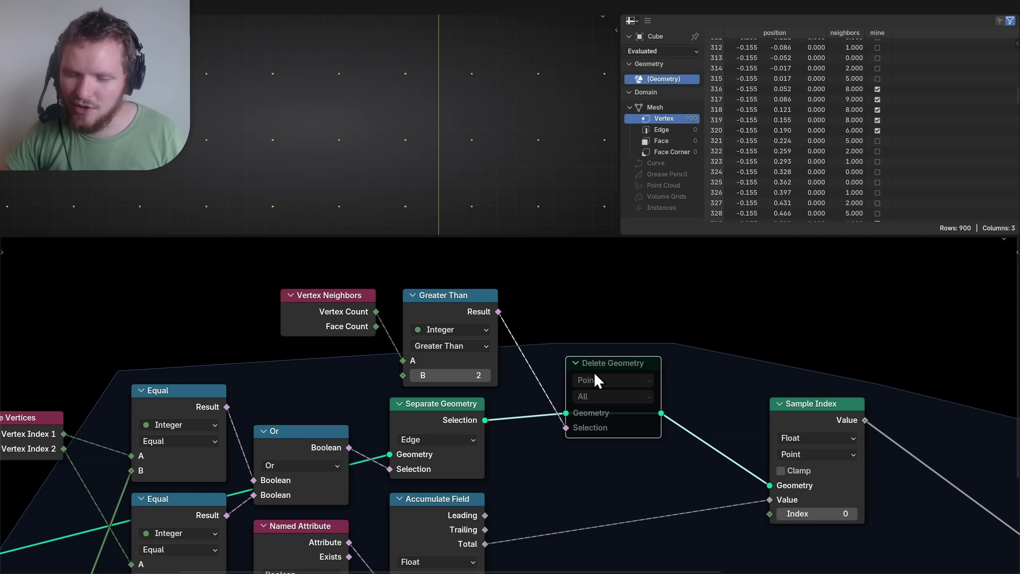
# Tidy the layout by moving the Store Named Attribute, zone output and Group Output nodes closer to the others.
pyautogui.press('g')
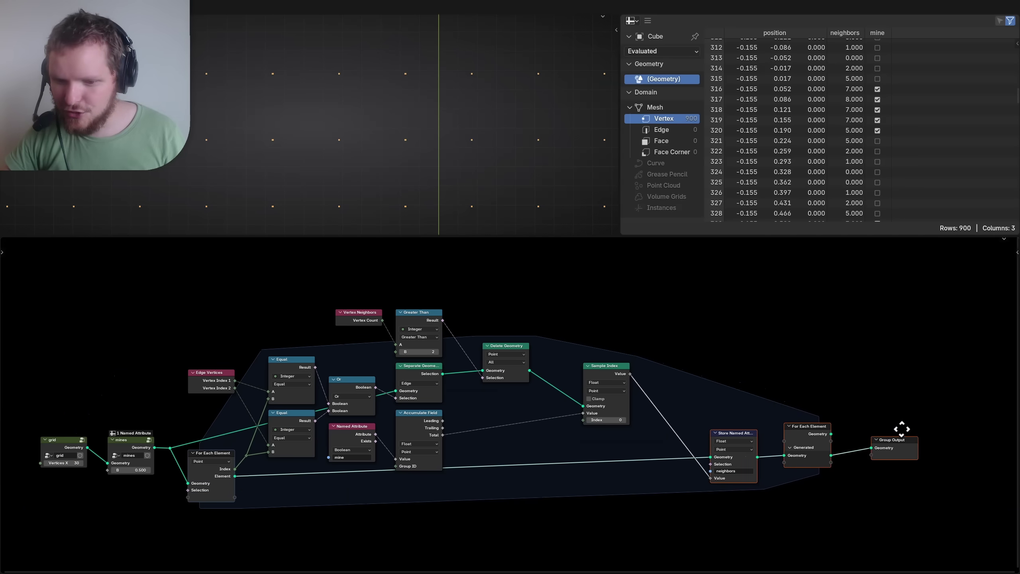
pyautogui.click(876, 424)
pyautogui.press('Home')
pyautogui.click(659, 375)
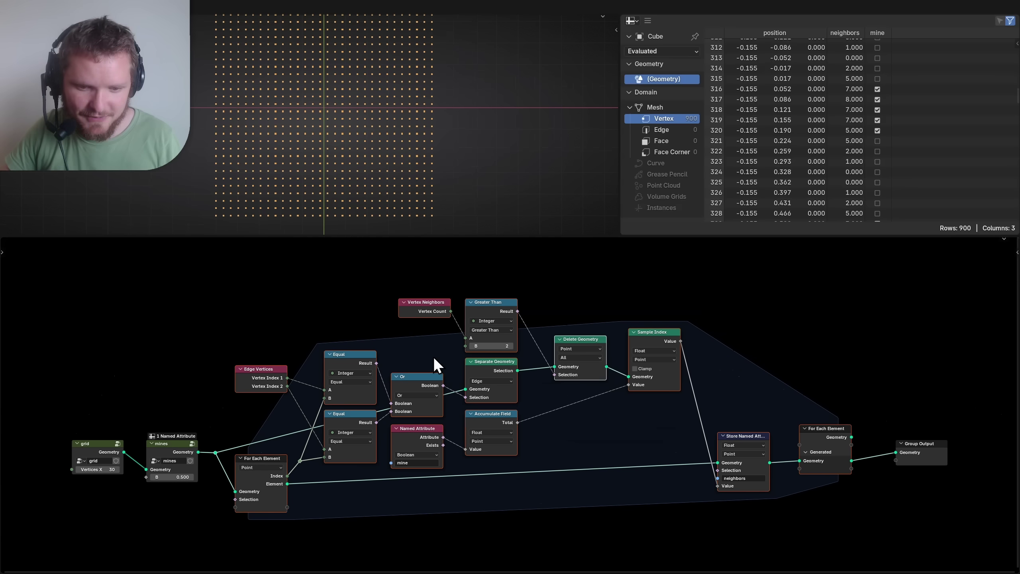
# Group the neighbour-counting nodes between mines and Group Output into a node group named "neighborhood spy".
pyautogui.hotkey('ctrl', 'g')
pyautogui.write('neighb')
pyautogui.write('orhoo')
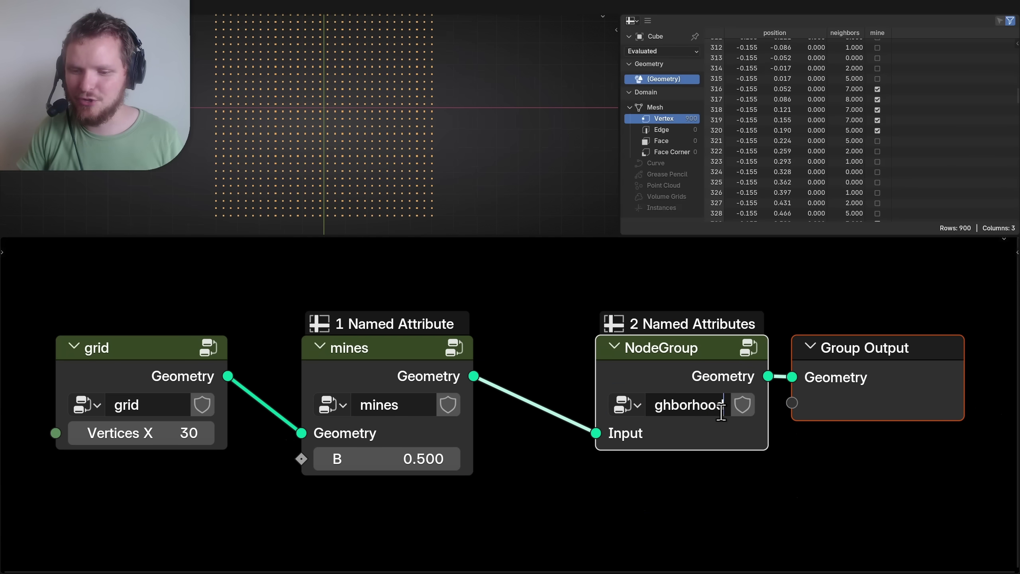
pyautogui.write('d finder')
pyautogui.press('Return')
pyautogui.press('Return')
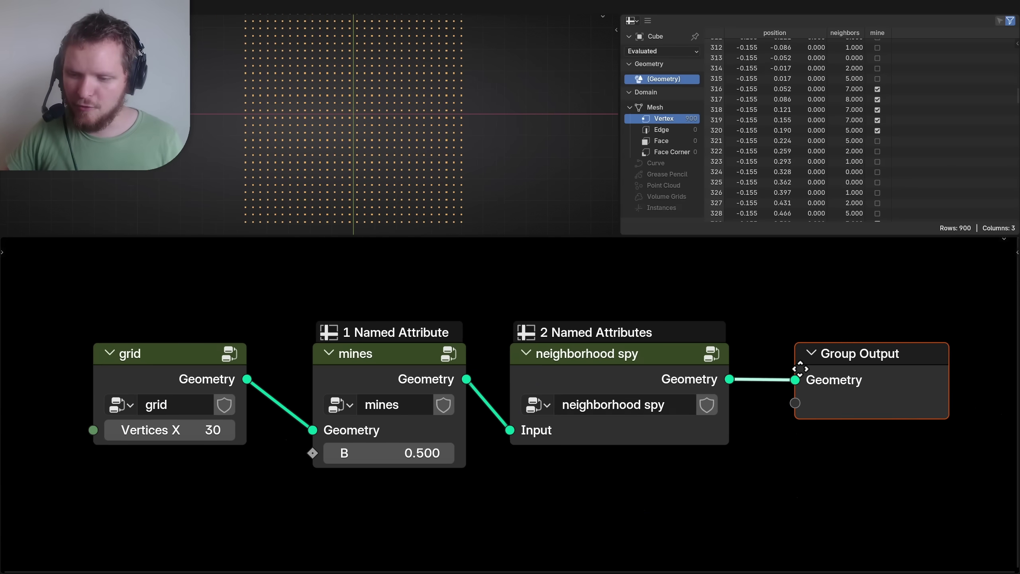
# Move the Group Output node farther from neighborhood spy and add a Grid mesh primitive node below the node chain.
pyautogui.moveTo(786, 369); pyautogui.dragTo(916, 369)
pyautogui.press('Home')
pyautogui.hotkey('shift', 'a')
pyautogui.moveTo(792, 341)
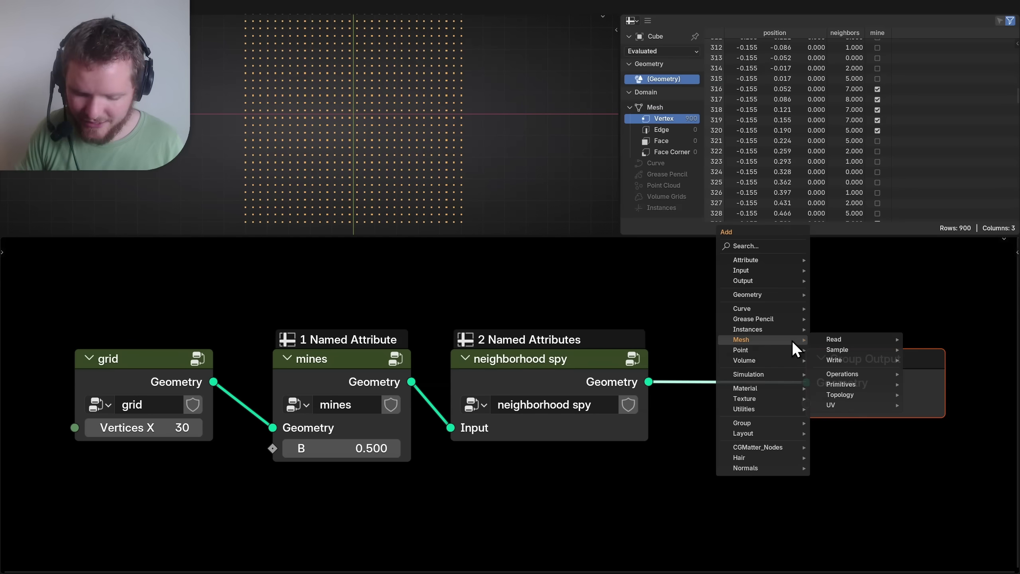
pyautogui.write('grid')
pyautogui.press('Down')
pyautogui.press('Return')
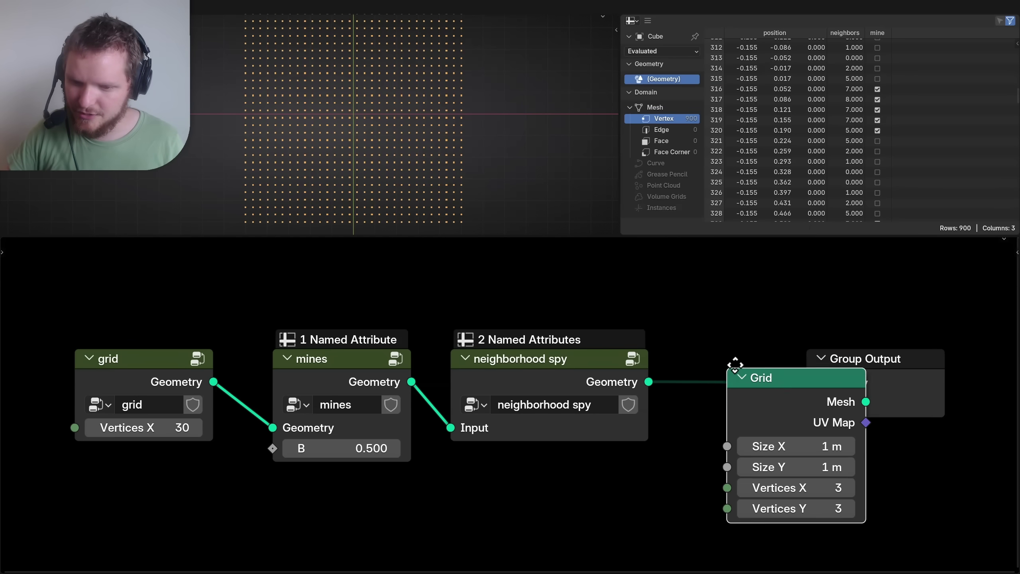
pyautogui.click(496, 440)
# Connect the Grid primitive's Mesh to the Group Output and set both Vertices X and Vertices Y to 2.
pyautogui.scroll(-2, 563, 402)
pyautogui.moveTo(613, 410); pyautogui.dragTo(729, 336)
pyautogui.press('z')
pyautogui.click(478, 71)
pyautogui.moveTo(563, 473); pyautogui.dragTo(562, 489)
pyautogui.write('2')
pyautogui.press('Return')
pyautogui.moveTo(546, 393); pyautogui.dragTo(545, 409)
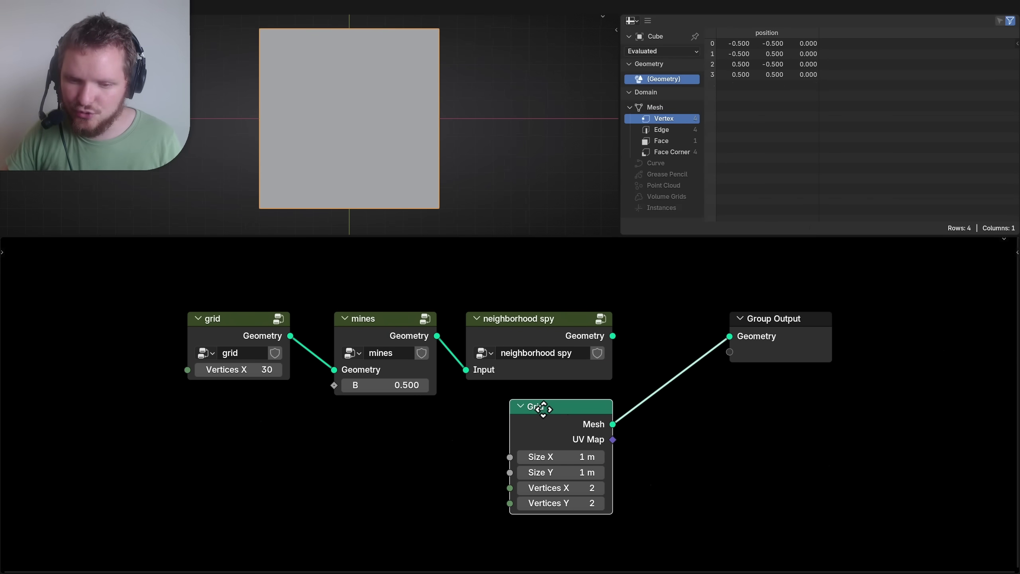
# Add an Instance on Points node before the Group Output, with neighborhood spy's geometry as Points and the Grid mesh as Instance.
pyautogui.scroll(-1, 543, 341)
pyautogui.hotkey('shift', 'a')
pyautogui.write('instance on')
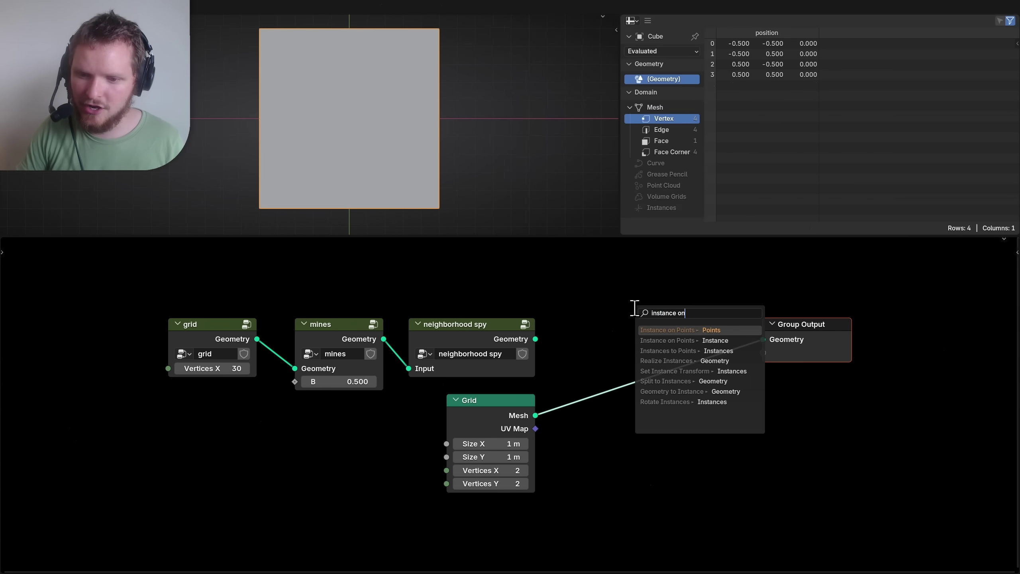
pyautogui.press('Return')
pyautogui.click(584, 335)
pyautogui.press('Home')
pyautogui.moveTo(534, 402); pyautogui.dragTo(619, 372)
pyautogui.moveTo(664, 331); pyautogui.dragTo(748, 331)
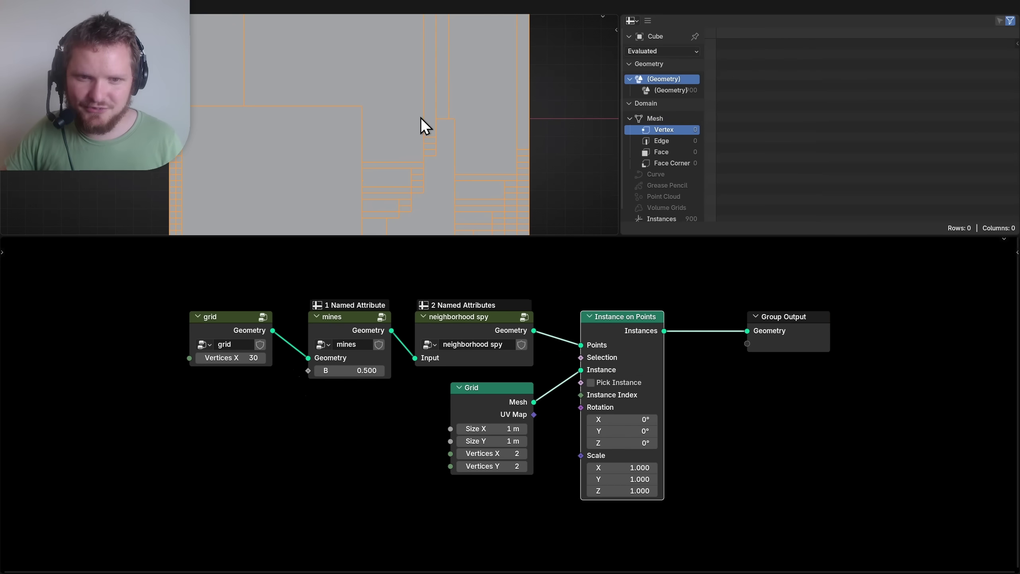
# Preview the neighborhood spy output and examine the spacing between neighbouring points along a row of the point grid.
pyautogui.scroll(-2, 277, 104)
pyautogui.keyDown('alt'); pyautogui.keyDown('shift'); pyautogui.click(483, 322); pyautogui.keyUp('shift'); pyautogui.keyUp('alt')
pyautogui.scroll(12, 396, 138)
pyautogui.keyDown('shift'); pyautogui.moveTo(402, 147); pyautogui.dragTo(375, 139, button='middle'); pyautogui.keyUp('shift')
pyautogui.moveTo(450, 315); pyautogui.dragTo(555, 322)
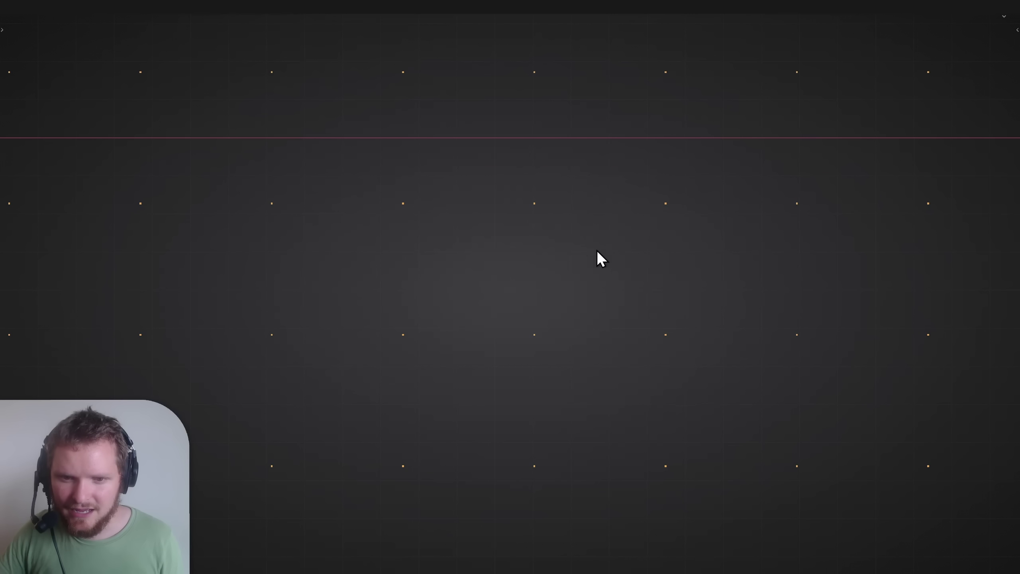
pyautogui.keyDown('shift'); pyautogui.moveTo(597, 250); pyautogui.dragTo(465, 285, button='middle'); pyautogui.keyUp('shift')
pyautogui.moveTo(403, 240); pyautogui.dragTo(498, 244)
pyautogui.hotkey('ctrl', 'z')
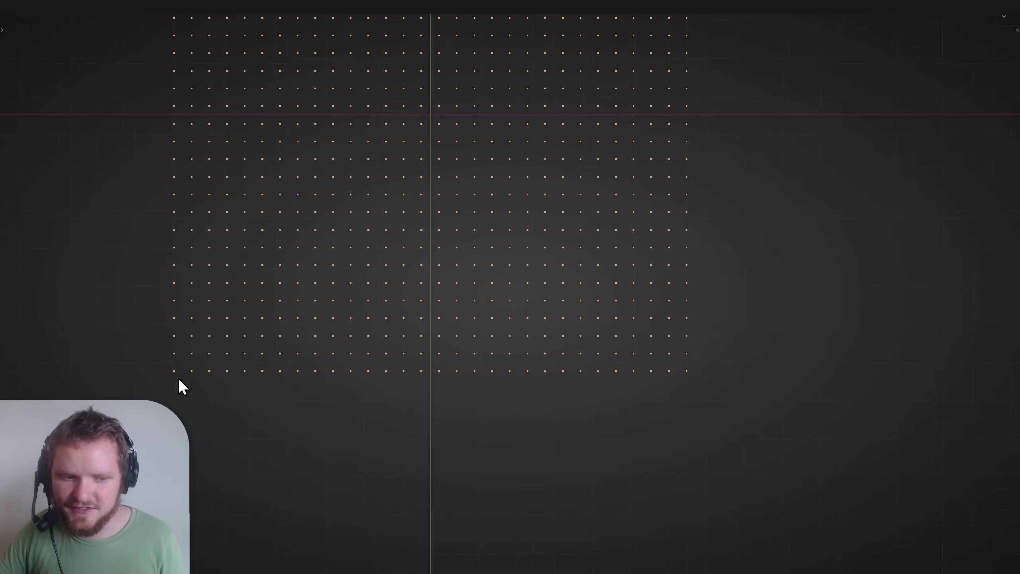
pyautogui.moveTo(176, 379); pyautogui.dragTo(700, 386)
pyautogui.press('Escape')
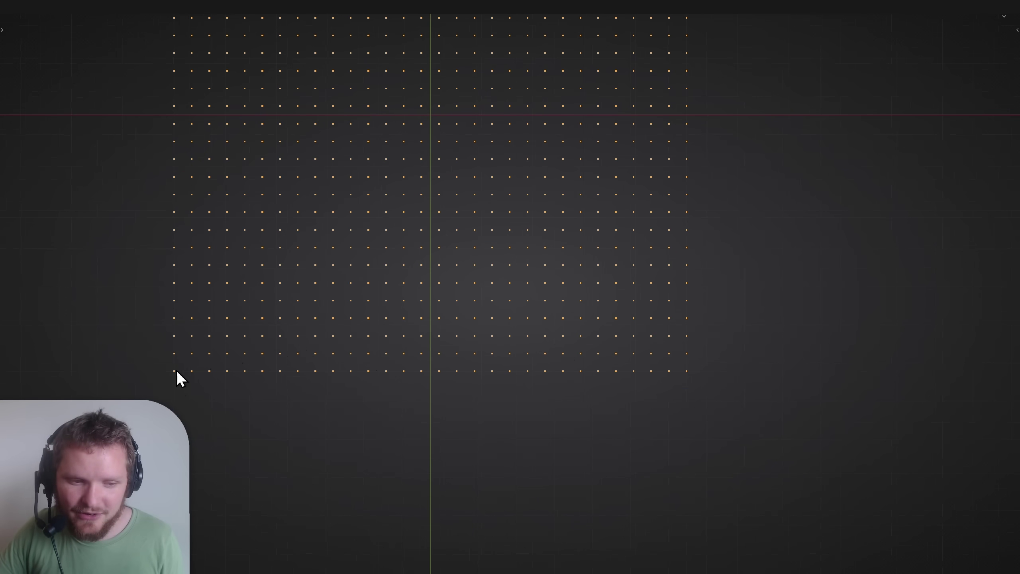
pyautogui.moveTo(221, 372); pyautogui.dragTo(261, 372)
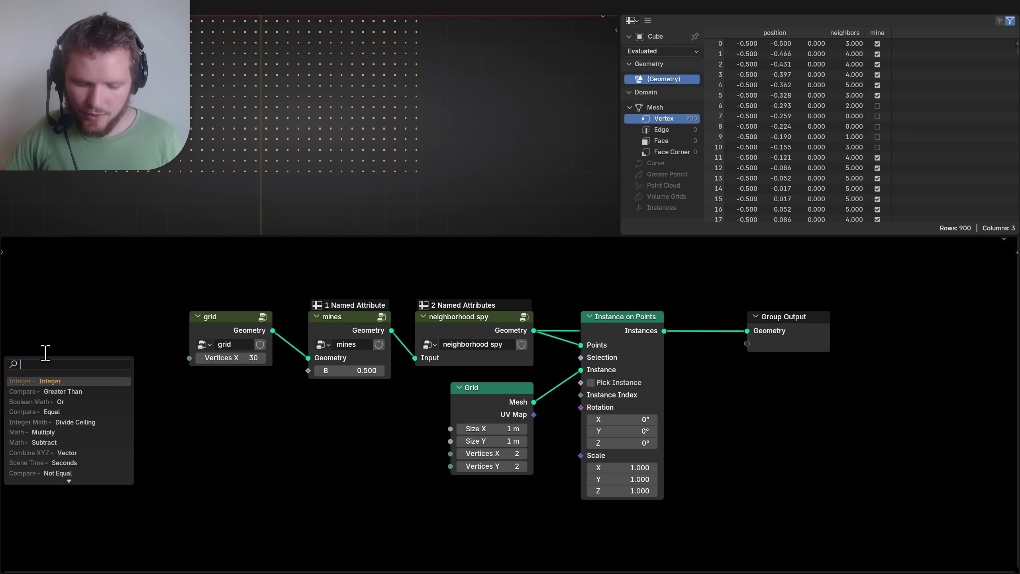
# Add an Integer node with the value 30 to drive Vertices X of the grid group.
pyautogui.write('int')
pyautogui.press('Return')
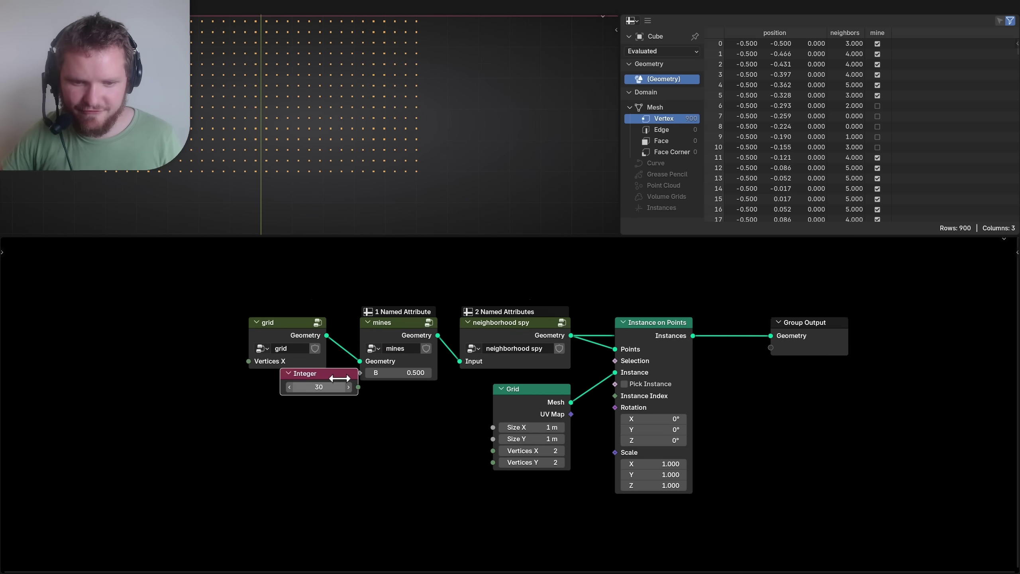
pyautogui.moveTo(339, 378); pyautogui.dragTo(174, 359)
pyautogui.press('Home')
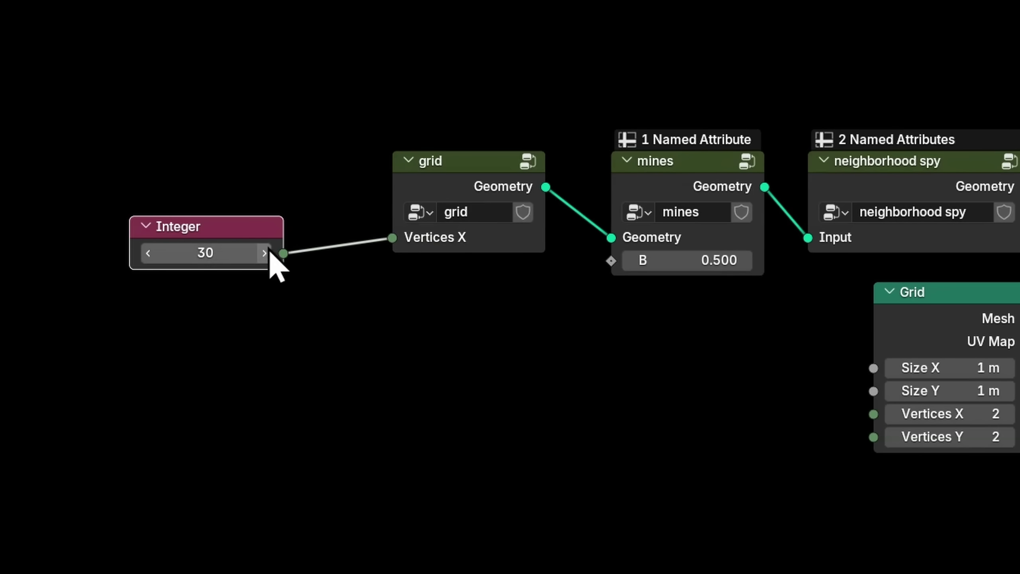
# Add a Subtract math node below the grid group that subtracts 1 from the Integer value.
pyautogui.moveTo(283, 254); pyautogui.dragTo(435, 372)
pyautogui.write('su')
pyautogui.press('Return')
pyautogui.click(399, 326)
pyautogui.doubleClick(506, 439)
pyautogui.write('1')
pyautogui.press('Return')
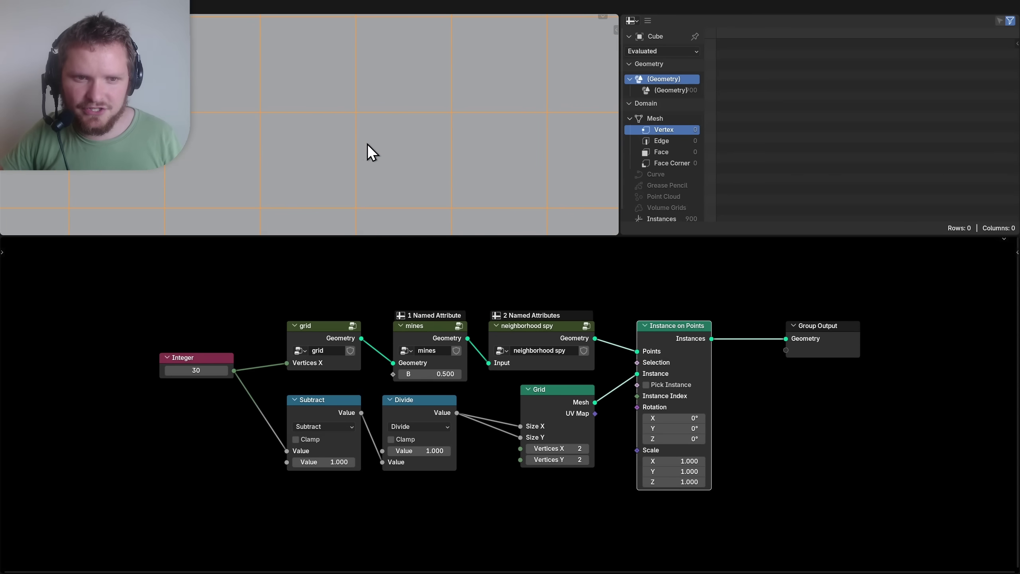
# Try a lower Integer value to check how the instanced tiles fit the grid, and undo the change.
pyautogui.scroll(-4, 392, 179)
pyautogui.scroll(2, 330, 159)
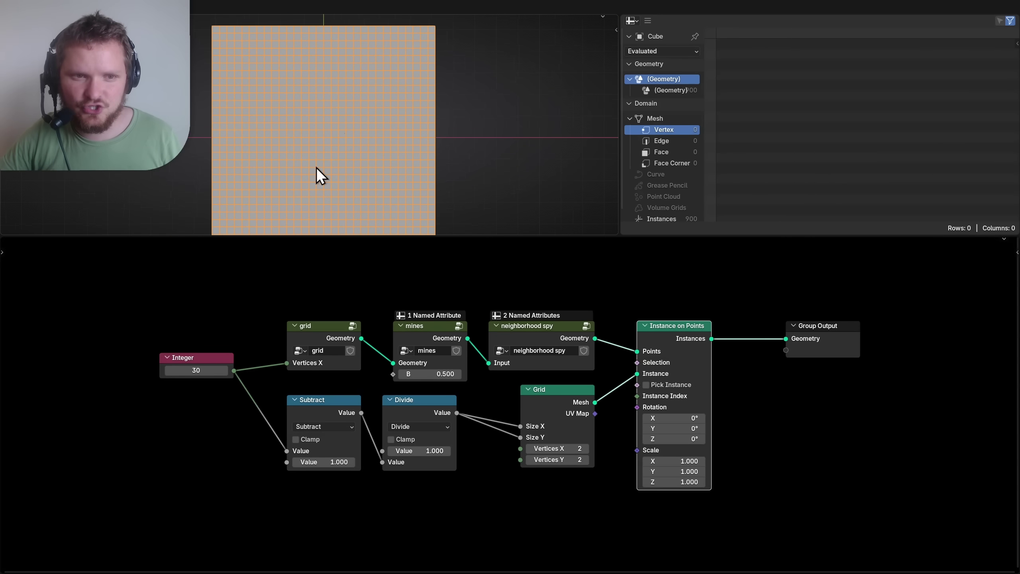
pyautogui.click(196, 370)
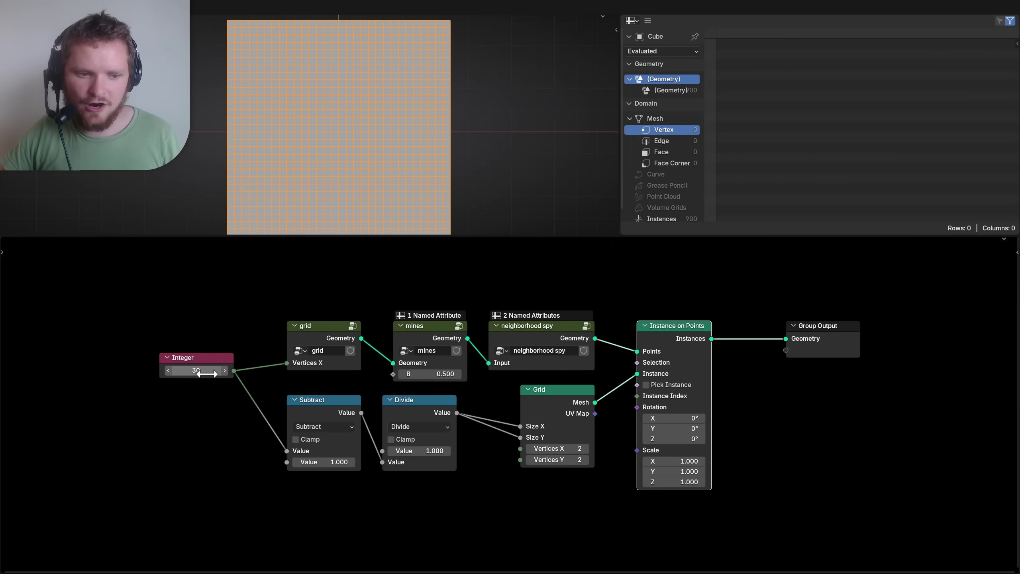
pyautogui.write('2')
pyautogui.press('Return')
pyautogui.hotkey('ctrl', 'z')
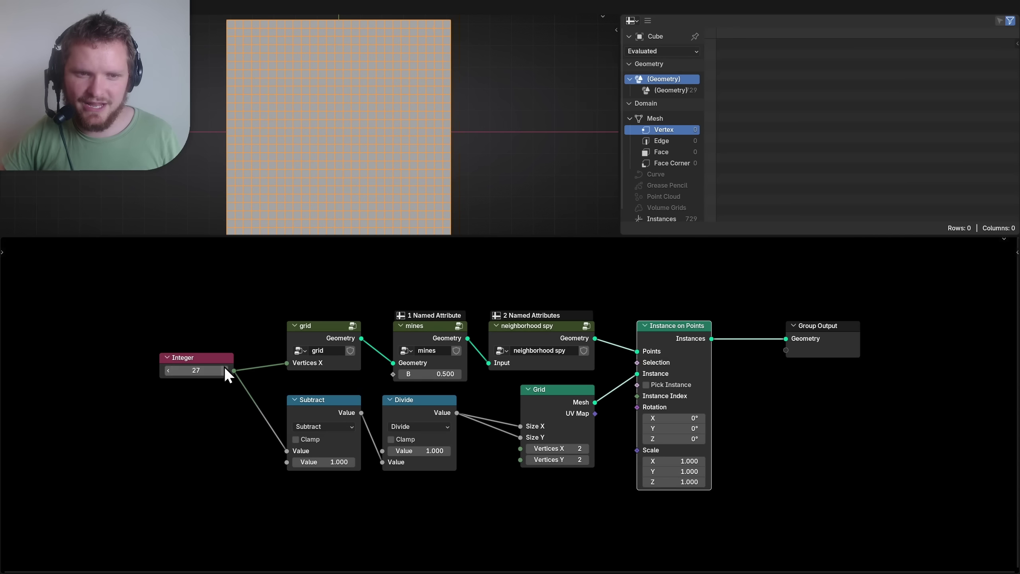
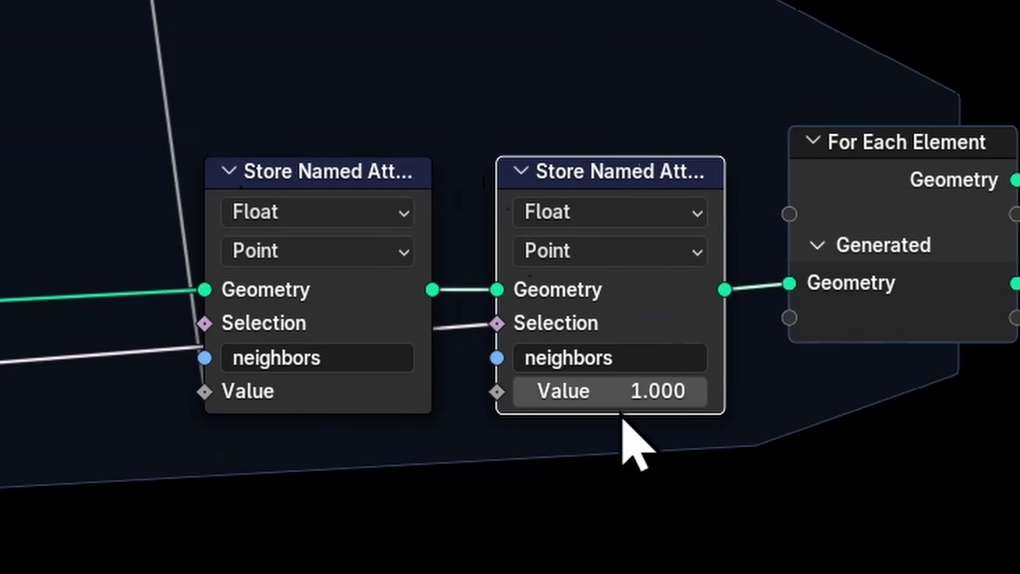
# Open the second neighbors Store Named Attribute's value for editing, and insert a Set Material node between Instance on Points and Group Output.
pyautogui.click(650, 390)
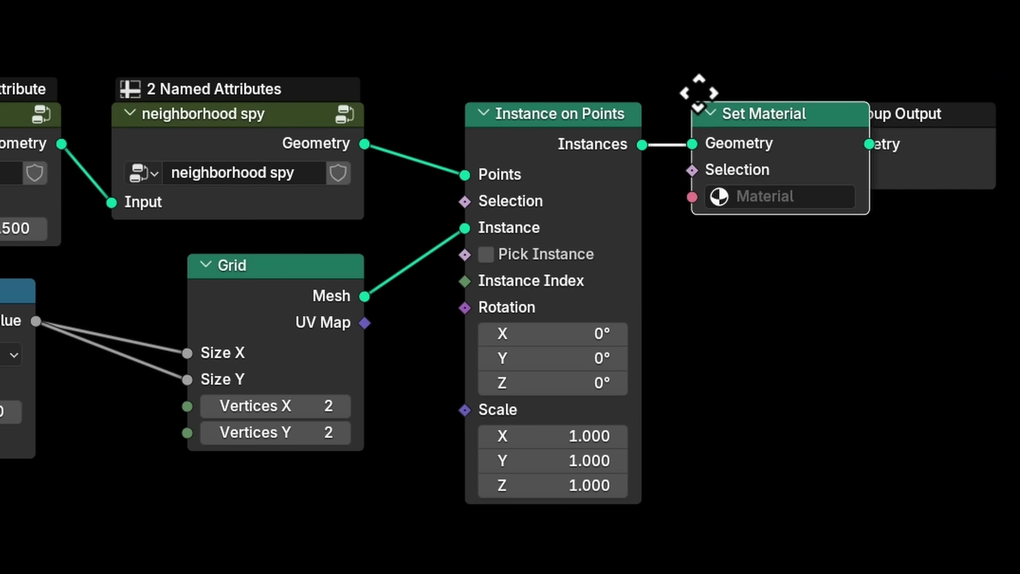
pyautogui.moveTo(734, 84); pyautogui.dragTo(683, 164)
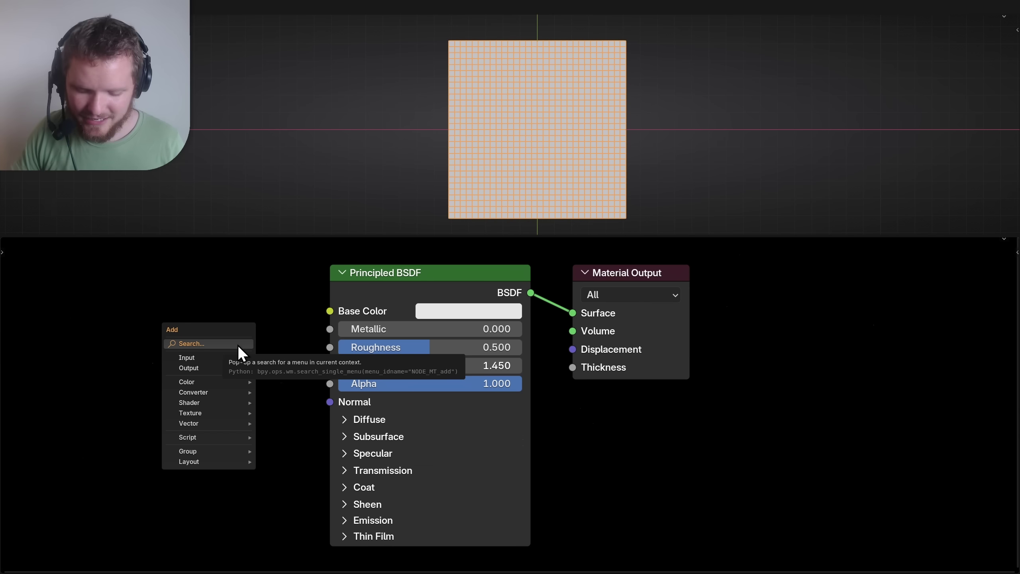
# Add an Image Texture node to the material and load 0.png into it.
pyautogui.write('im')
pyautogui.press('Return')
pyautogui.click(137, 294)
pyautogui.press('Home')
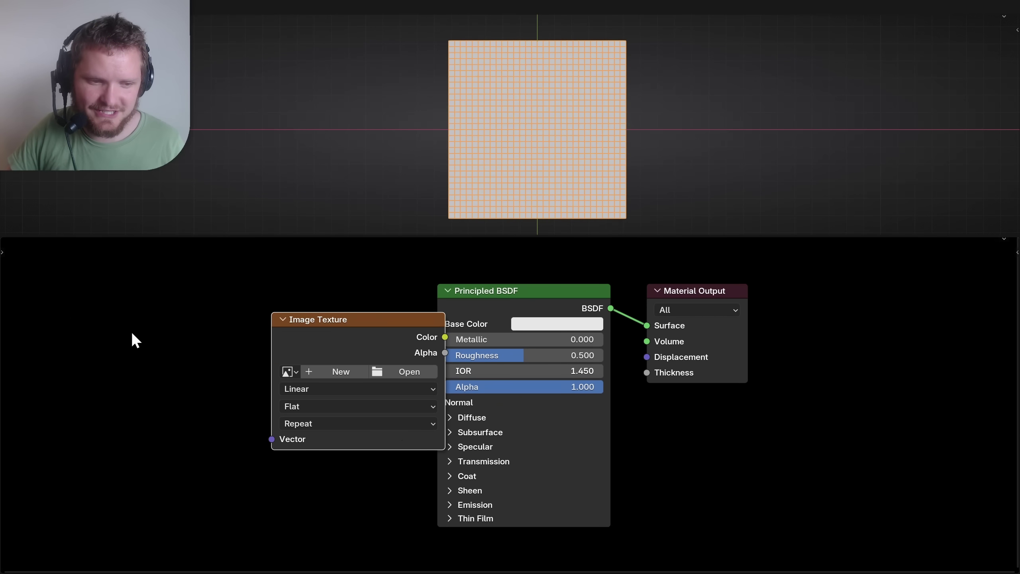
pyautogui.click(274, 350)
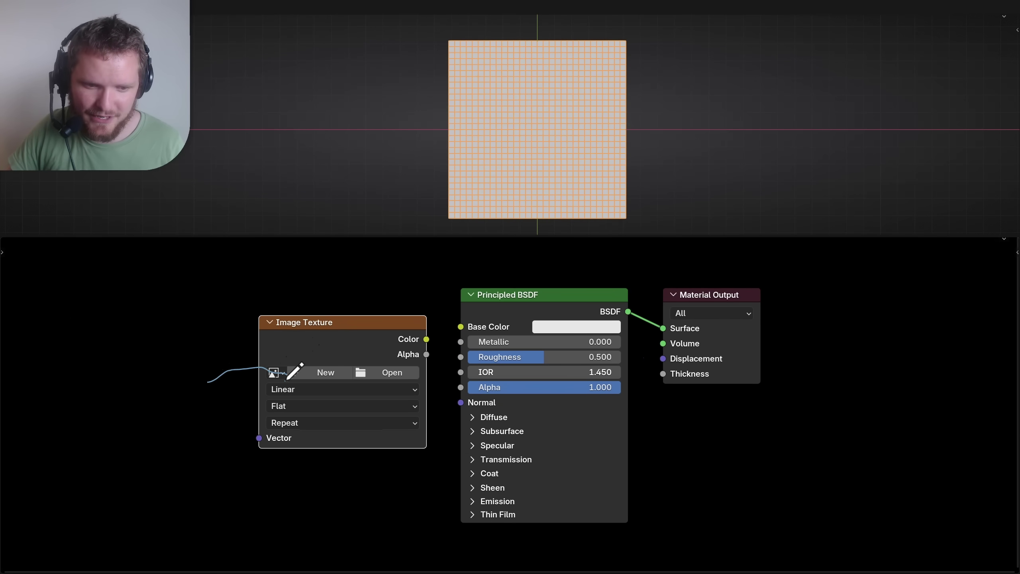
pyautogui.click(361, 367)
pyautogui.doubleClick(689, 206)
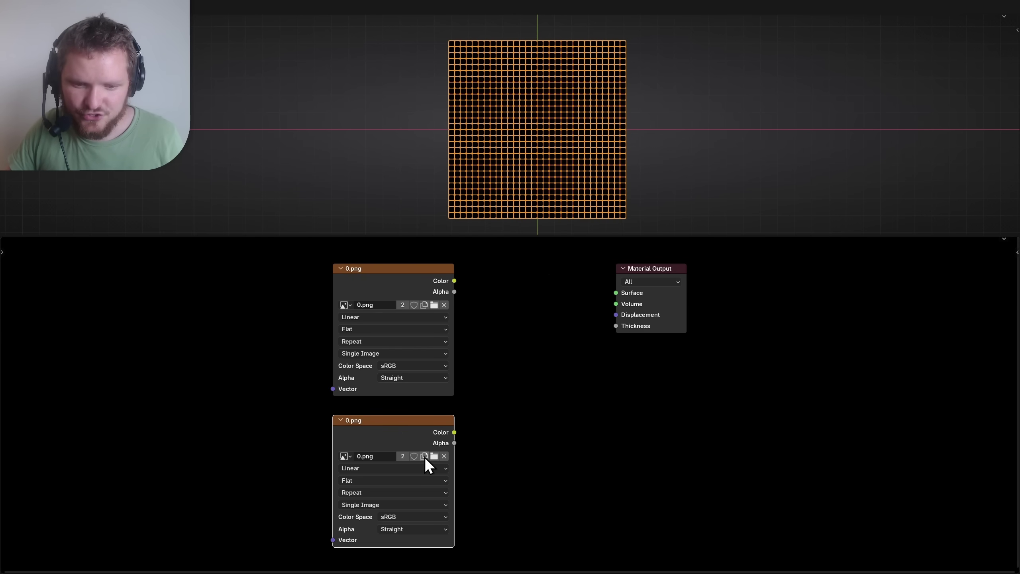
# Make the second Image Texture's image independent, and load 1.png into the second node and 2.png into the third.
pyautogui.click(424, 457)
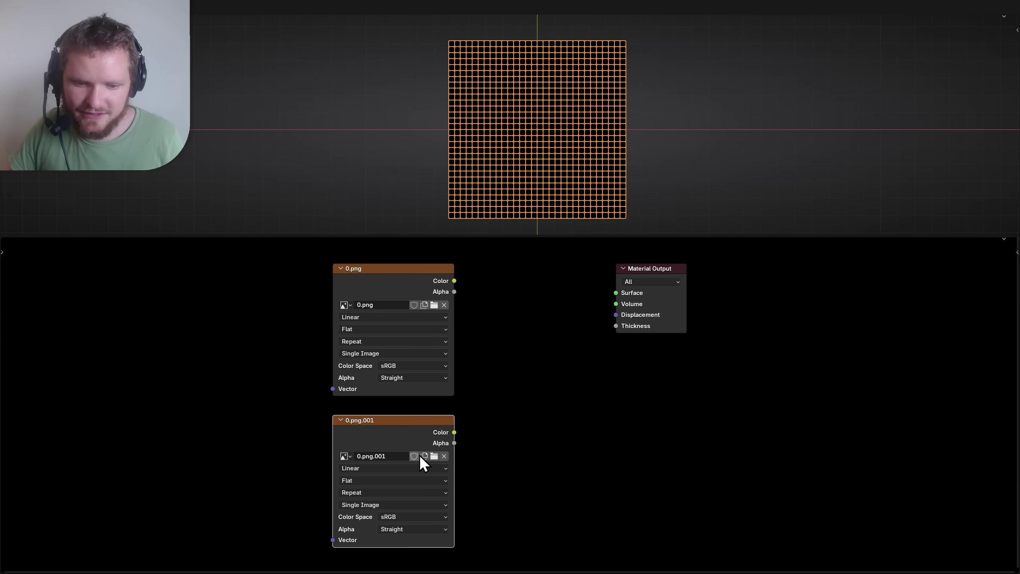
pyautogui.click(436, 457)
pyautogui.doubleClick(752, 217)
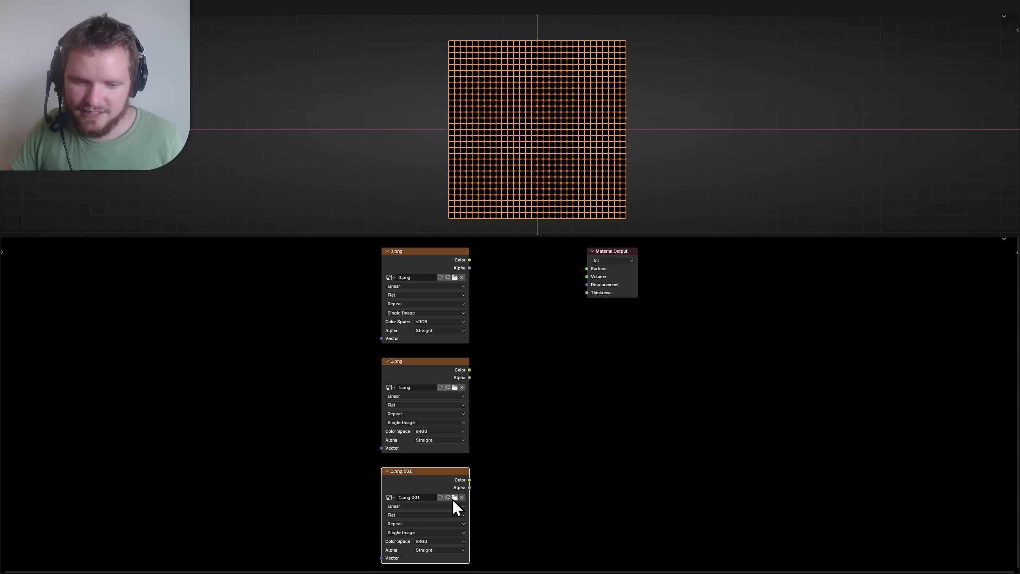
pyautogui.click(454, 499)
pyautogui.doubleClick(793, 211)
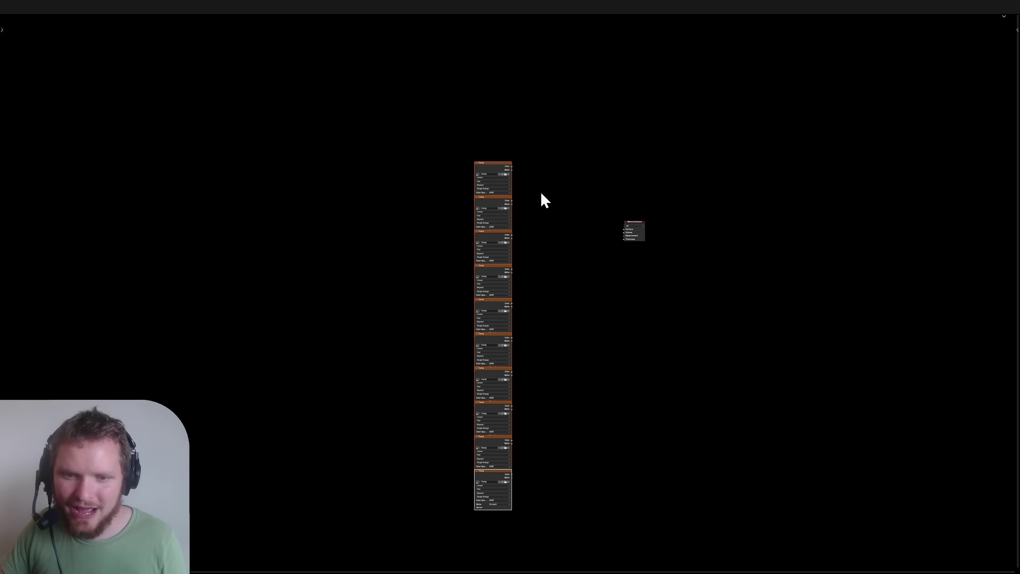
# Search for a switch node, and add a Mix Color node beside the 0.png and 1.png textures.
pyautogui.scroll(4, 538, 160)
pyautogui.moveTo(535, 130); pyautogui.dragTo(446, 220, button='middle')
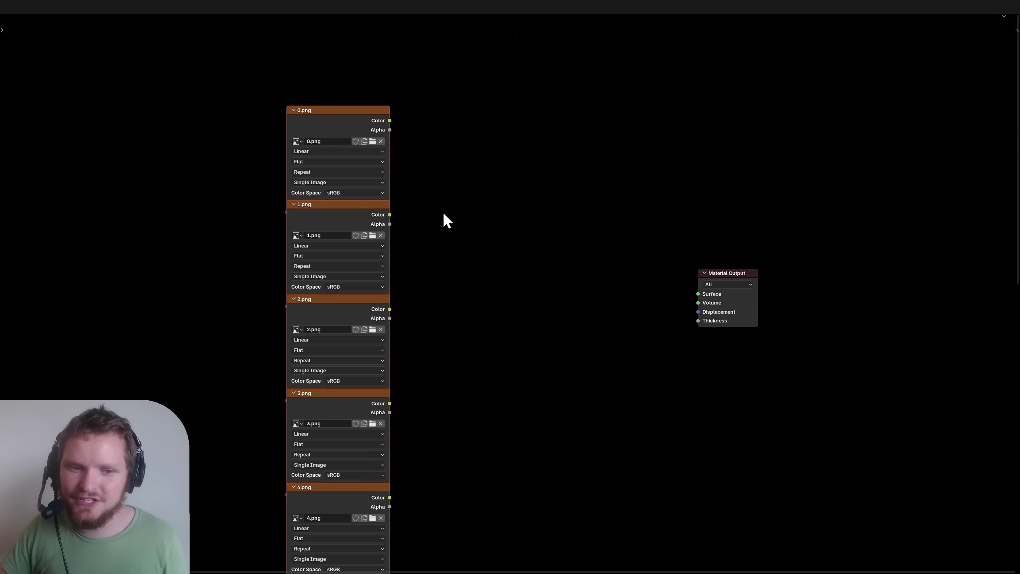
pyautogui.scroll(2, 417, 157)
pyautogui.moveTo(416, 157); pyautogui.dragTo(464, 243, button='middle')
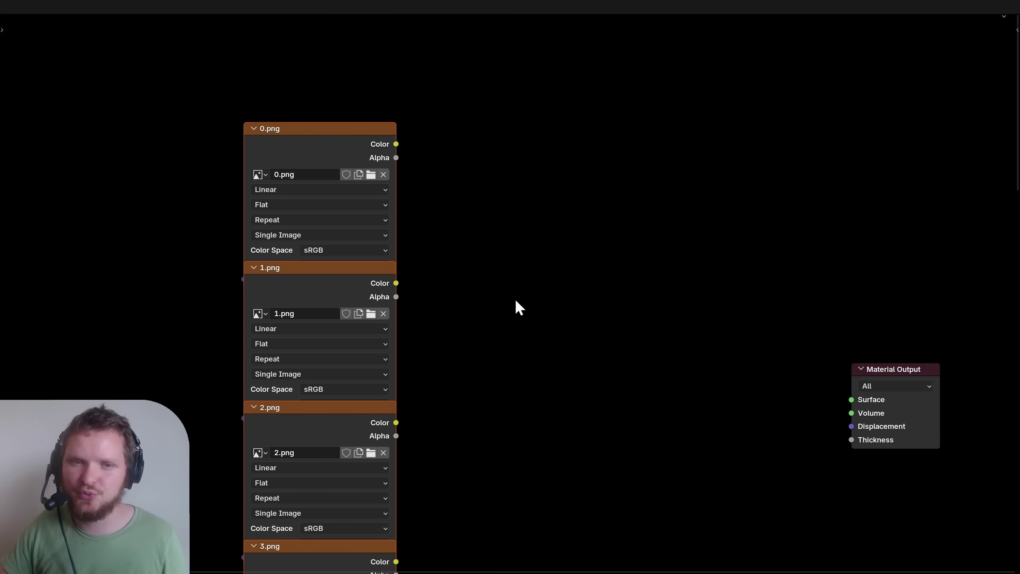
pyautogui.hotkey('shift', 'a')
pyautogui.write('switch')
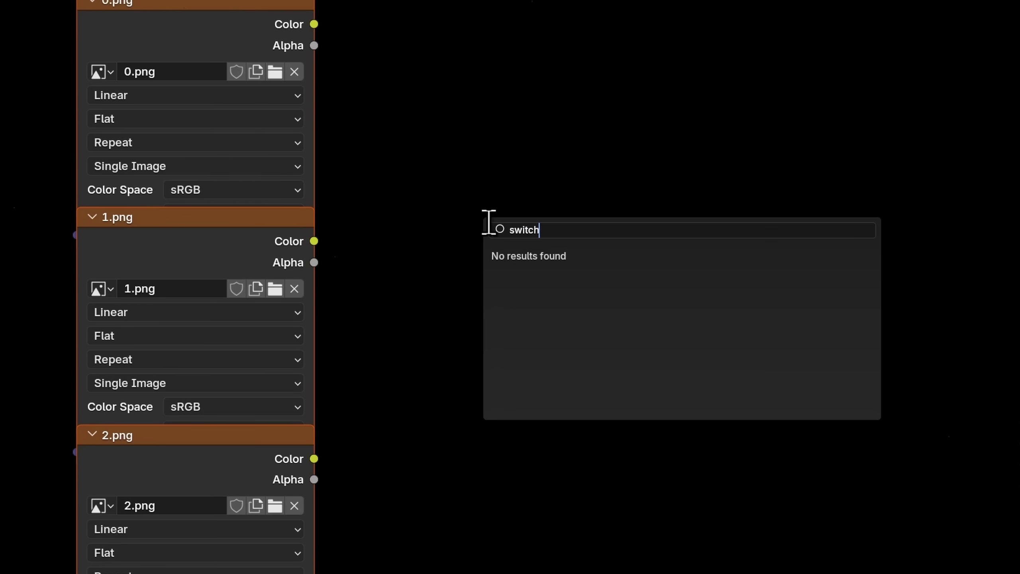
pyautogui.press('BackSpace')
pyautogui.write('mix')
pyautogui.press('Down')
pyautogui.press('Return')
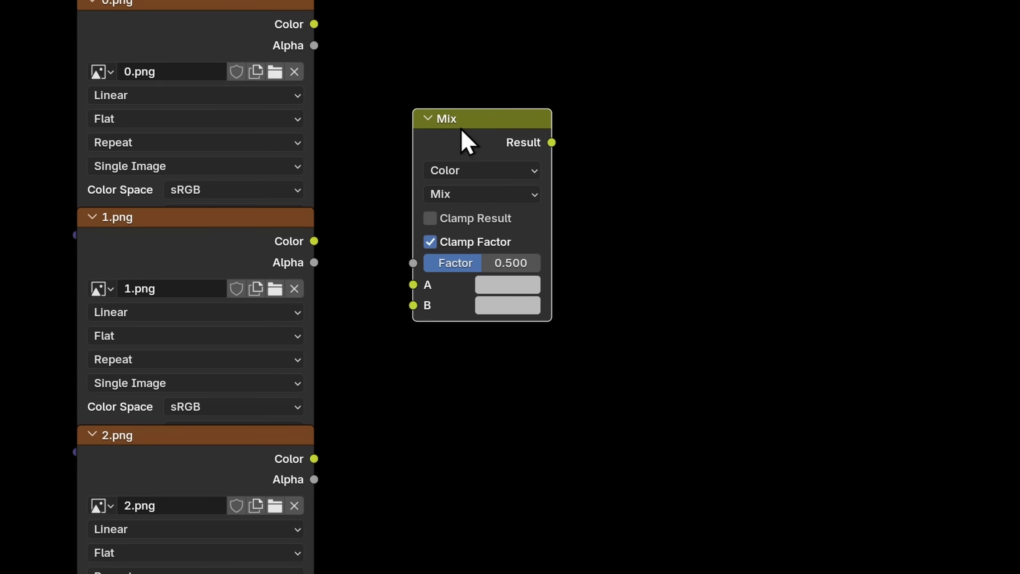
pyautogui.click(482, 91)
# Connect the Color of 0.png to the Mix node's A input and the Color of 1.png to B.
pyautogui.moveTo(313, 25); pyautogui.dragTo(430, 245)
pyautogui.click(314, 250)
pyautogui.click(447, 276)
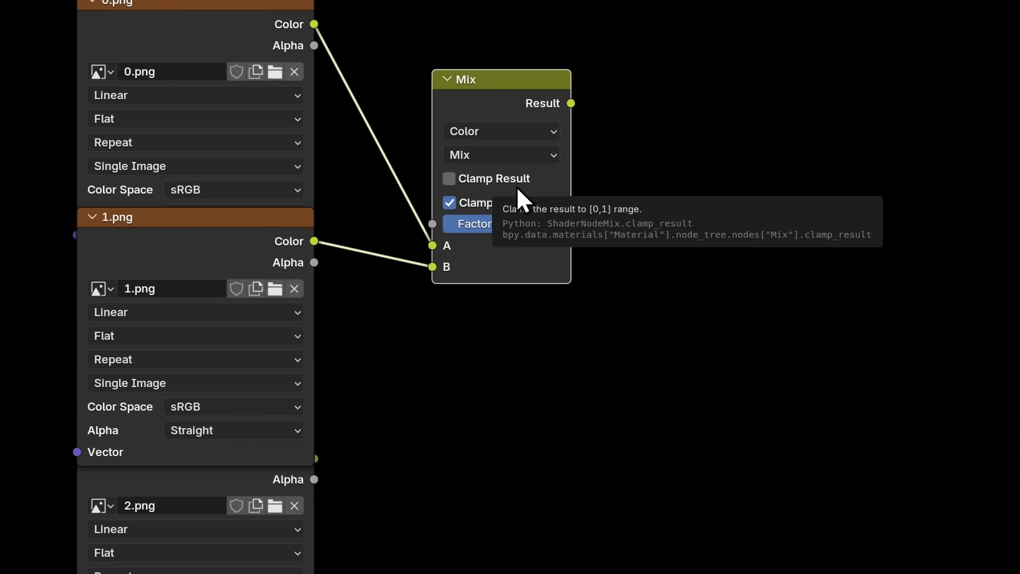
# Add an Attribute node above the 0.png texture and have it read the geometry attribute neighbors.
pyautogui.hotkey('shift', 'a')
pyautogui.write('att')
pyautogui.press('Return')
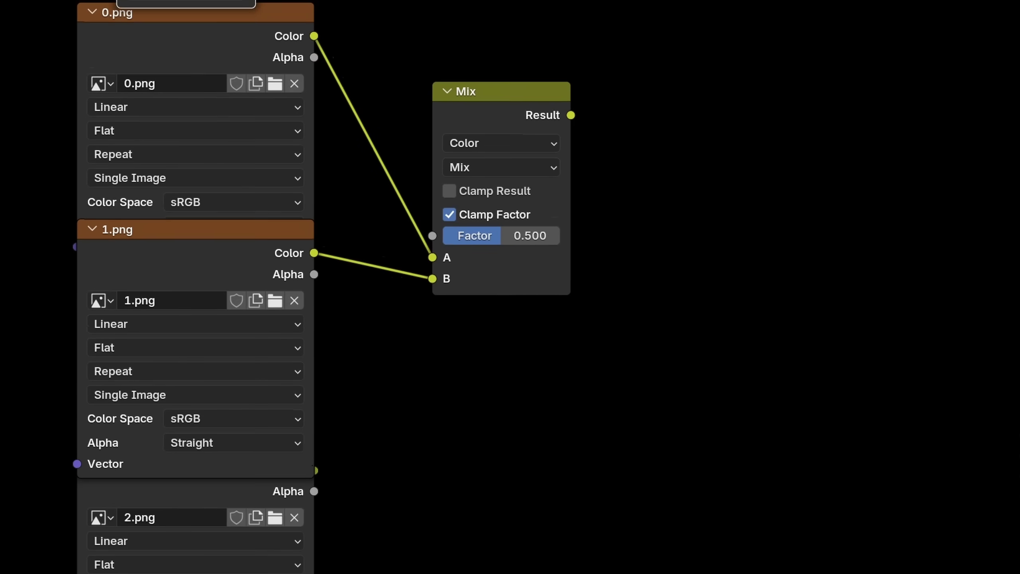
pyautogui.click(265, 244)
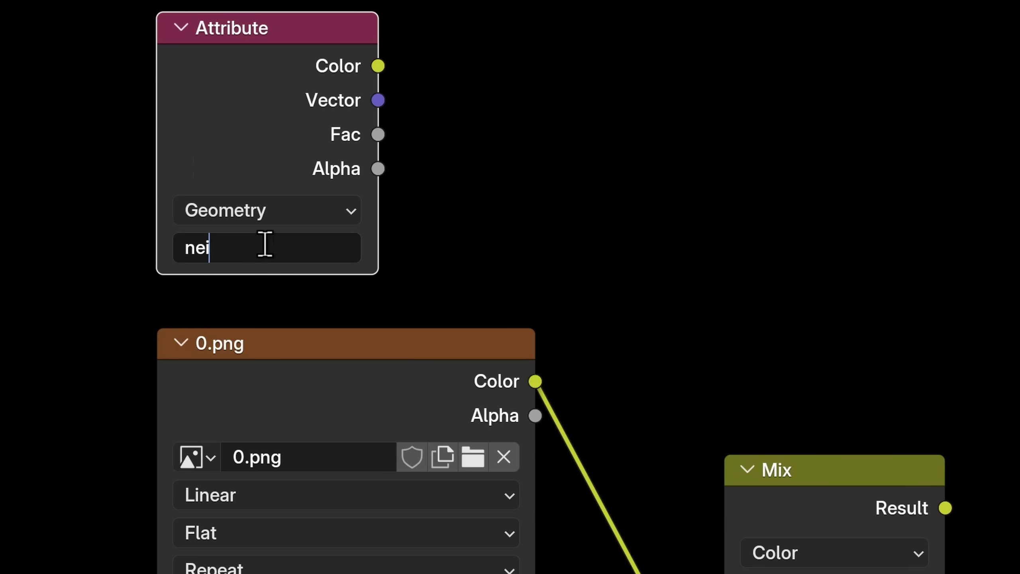
pyautogui.write('neighbors')
pyautogui.press('Return')
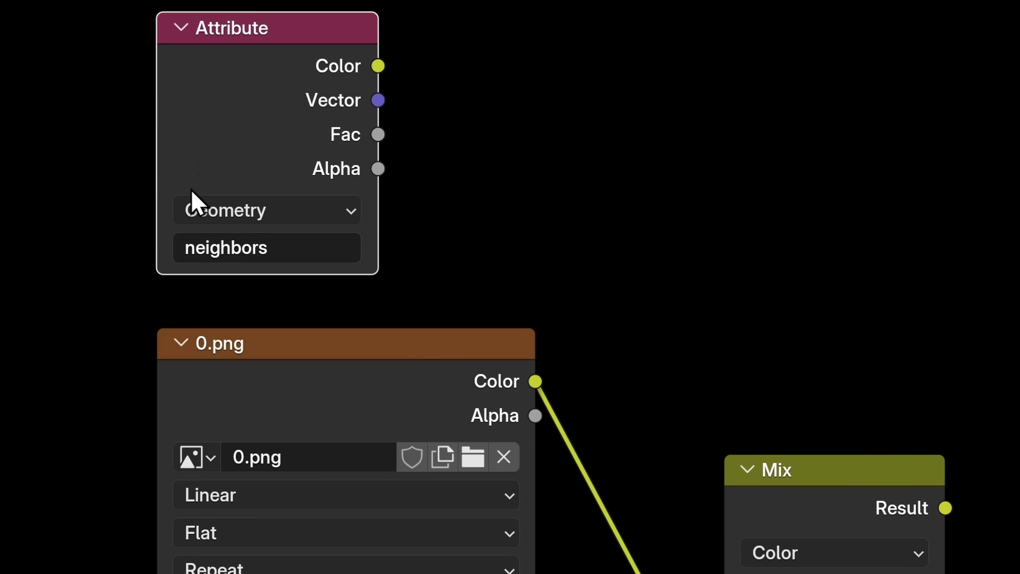
# Add a Compare math node fed by the neighbors attribute's Fac output.
pyautogui.moveTo(396, 136); pyautogui.dragTo(581, 113)
pyautogui.write('eq')
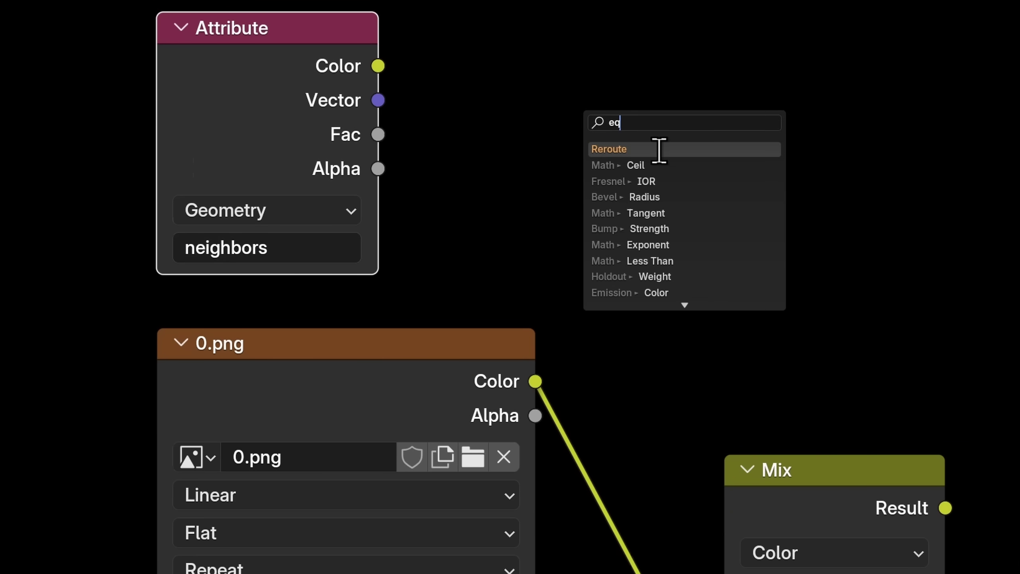
pyautogui.write('ualcompar')
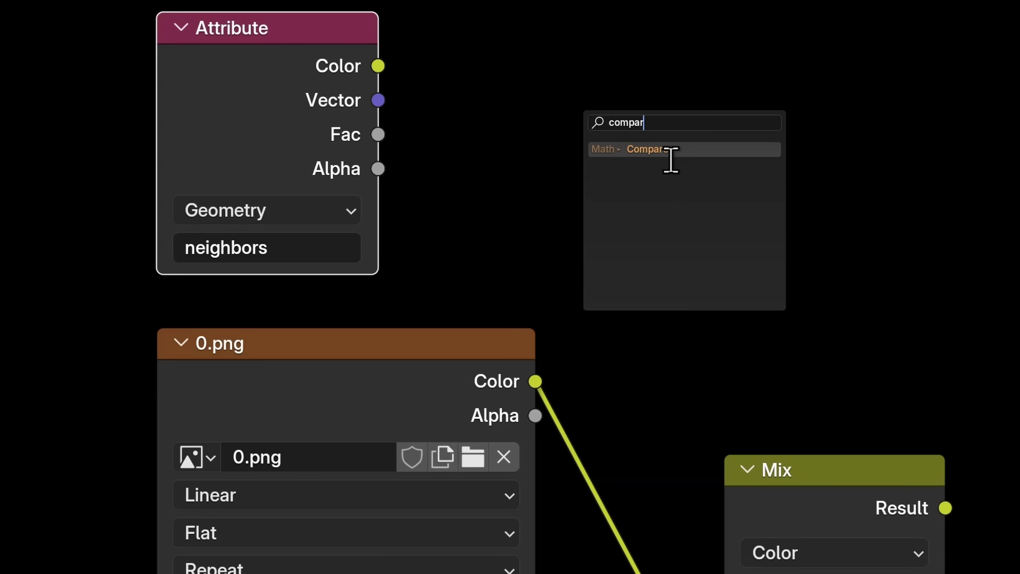
pyautogui.press('Return')
pyautogui.click(609, 96)
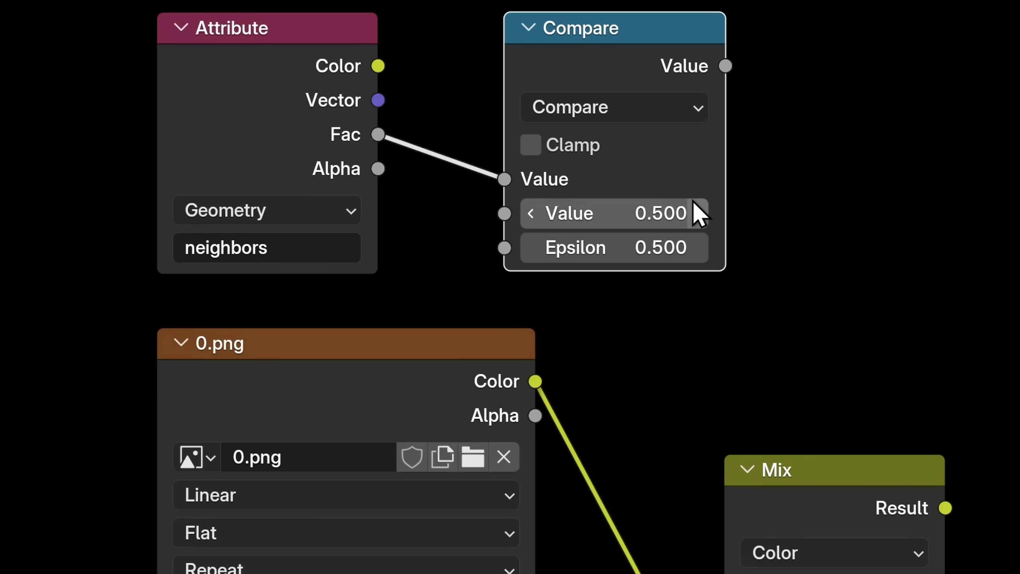
# Set the Compare node's second value to 1 and epsilon to 0.001, and connect its output to the Mix node's Factor.
pyautogui.click(667, 212)
pyautogui.write('1')
pyautogui.press('Return')
pyautogui.click(646, 248)
pyautogui.write('.')
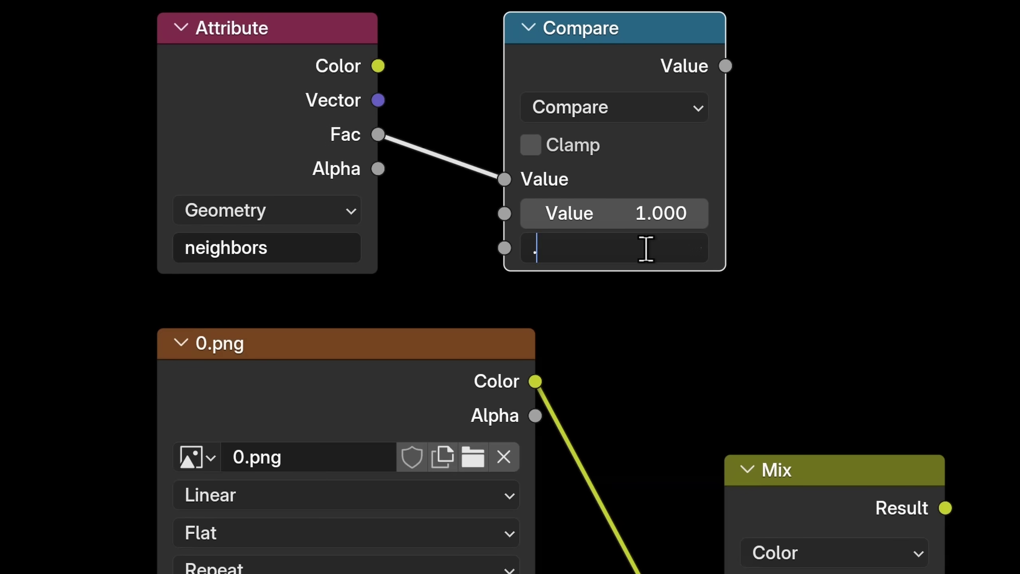
pyautogui.write('001')
pyautogui.press('Return')
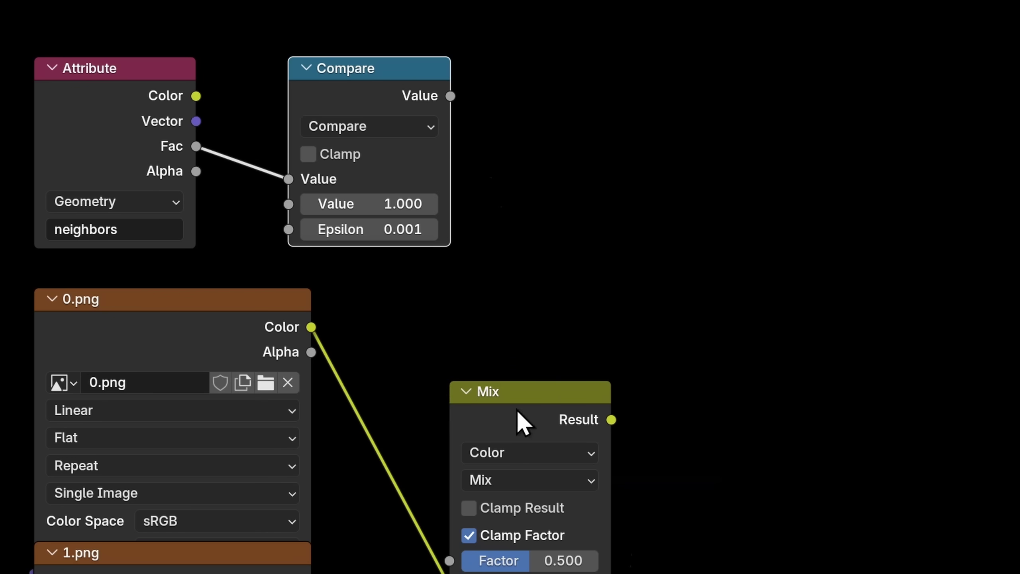
pyautogui.moveTo(517, 409); pyautogui.dragTo(610, 410)
pyautogui.moveTo(450, 96); pyautogui.dragTo(542, 561)
# Preview the neighbors attribute's Fac through the Material Output and set the attribute type to Instancer.
pyautogui.scroll(-8, 608, 321)
pyautogui.moveTo(605, 380); pyautogui.dragTo(526, 217, button='middle')
pyautogui.scroll(2, 467, 145)
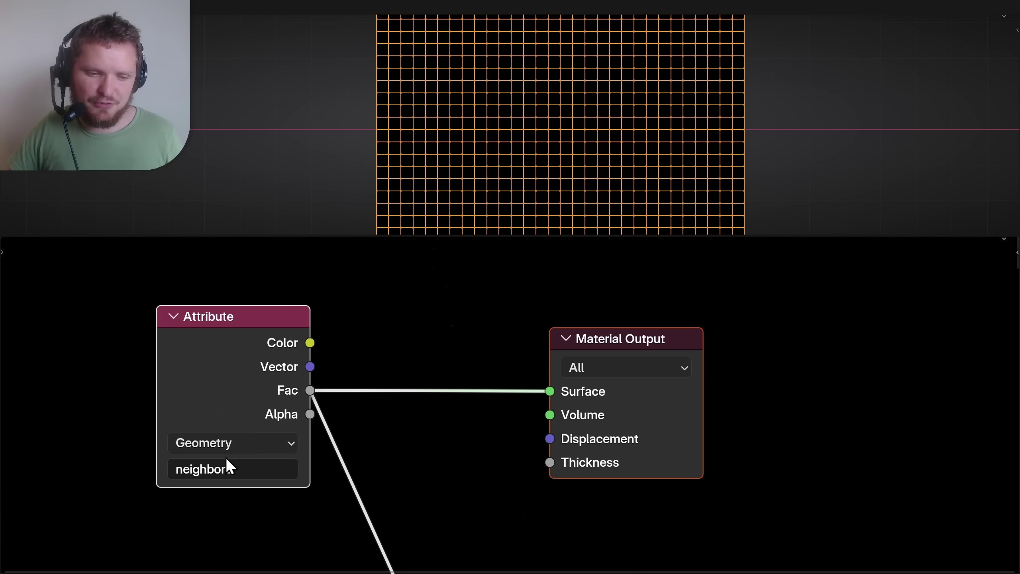
pyautogui.click(219, 445)
pyautogui.click(213, 396)
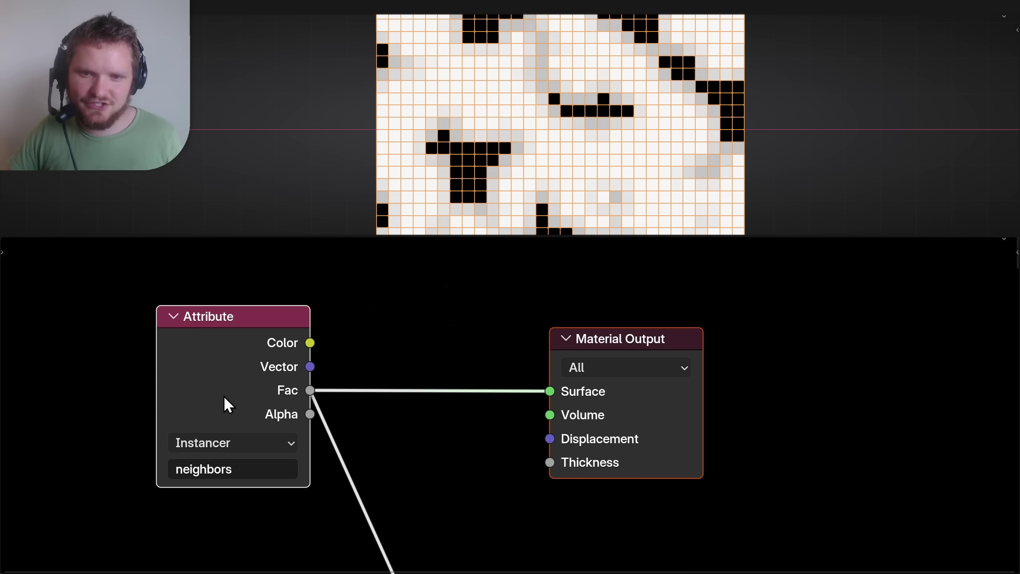
pyautogui.scroll(-2, 487, 143)
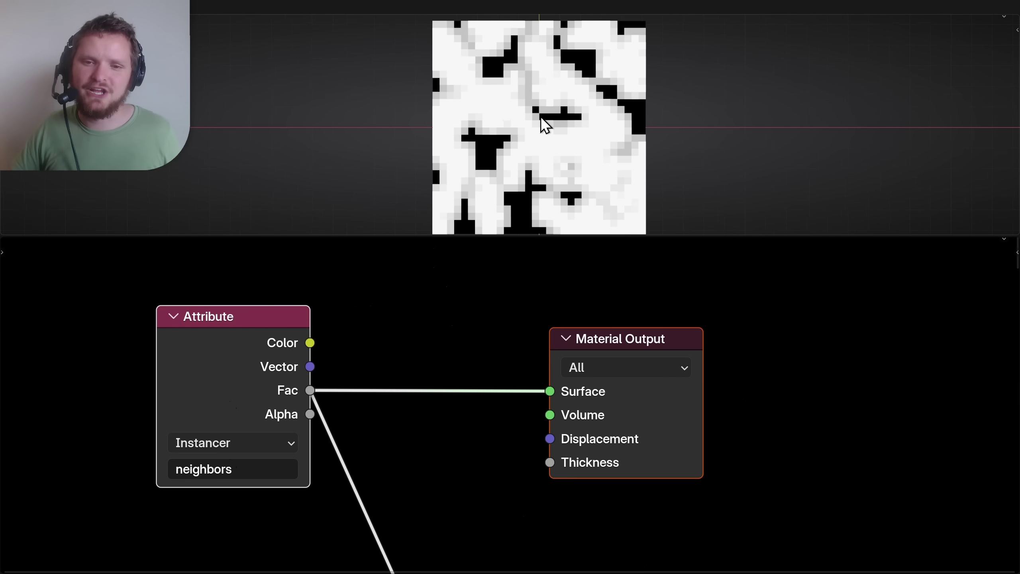
pyautogui.moveTo(243, 424); pyautogui.dragTo(246, 391, button='middle')
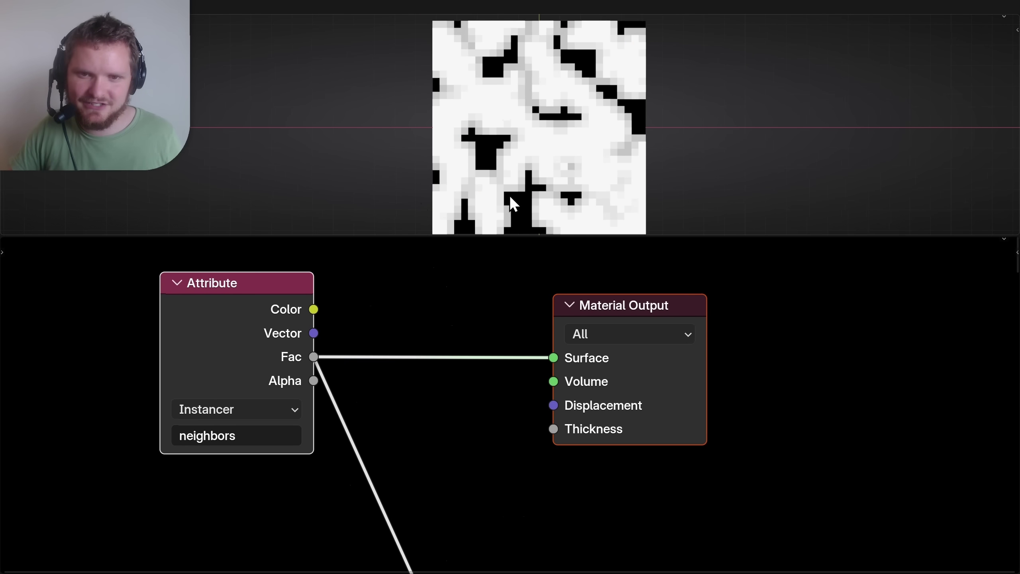
pyautogui.scroll(8, 510, 125)
pyautogui.keyDown('shift'); pyautogui.moveTo(622, 93); pyautogui.dragTo(490, 95, button='middle'); pyautogui.keyUp('shift')
pyautogui.press('z')
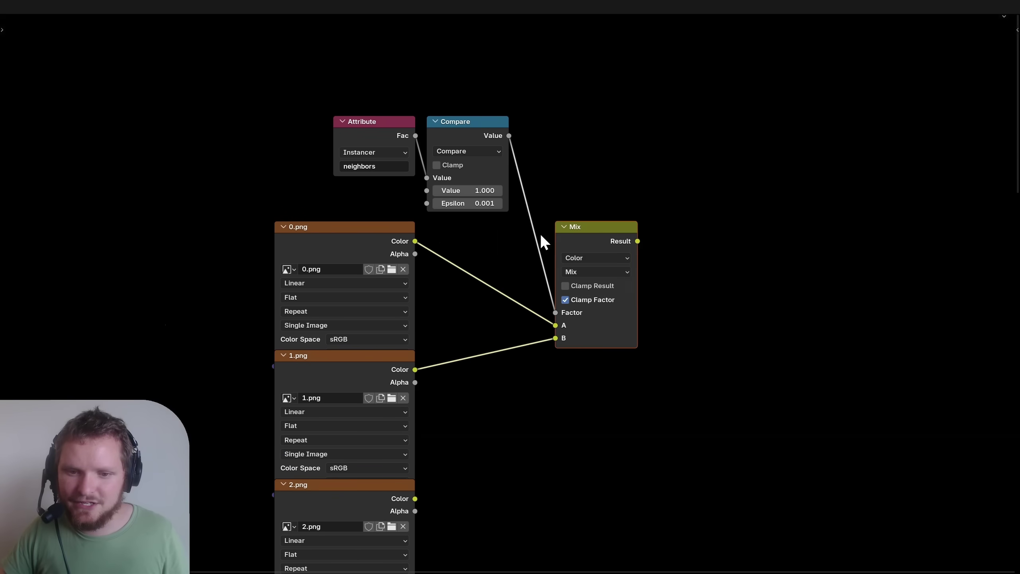
# Combine the Attribute, Compare and Mix nodes into one node group.
pyautogui.keyDown('shift'); pyautogui.moveTo(575, 121); pyautogui.dragTo(379, 162); pyautogui.keyUp('shift')
pyautogui.hotkey('ctrl', 'g')
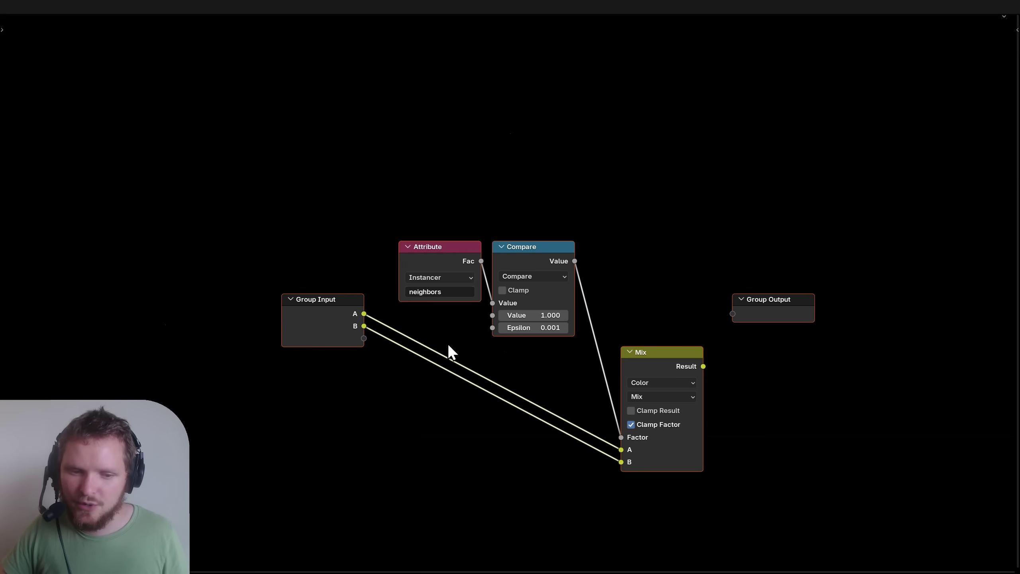
pyautogui.press('Home')
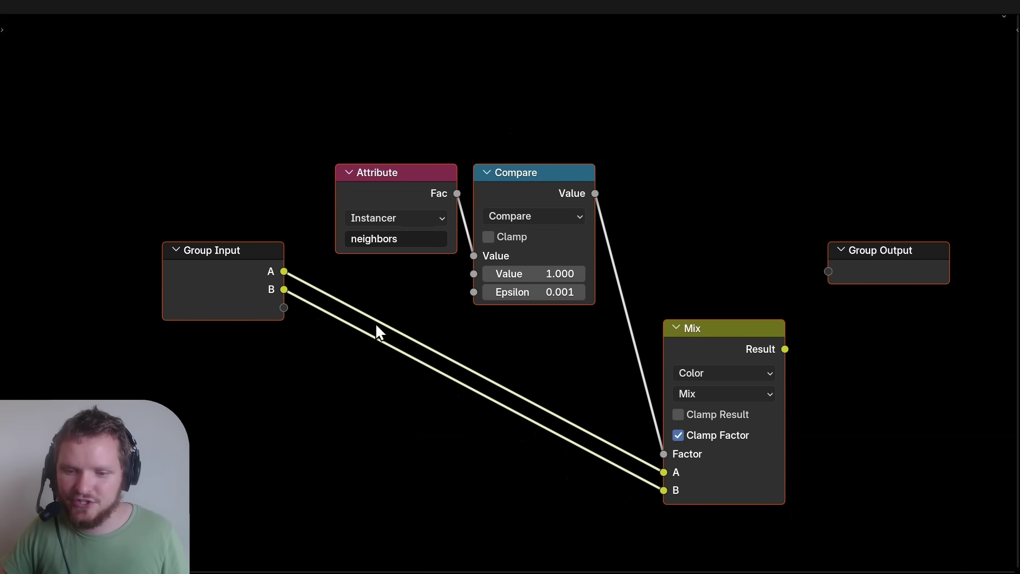
# Expose the Compare node's second Value as a group input and set it to 1 on the group node.
pyautogui.moveTo(284, 308); pyautogui.dragTo(378, 337)
pyautogui.moveTo(463, 278); pyautogui.dragTo(469, 275)
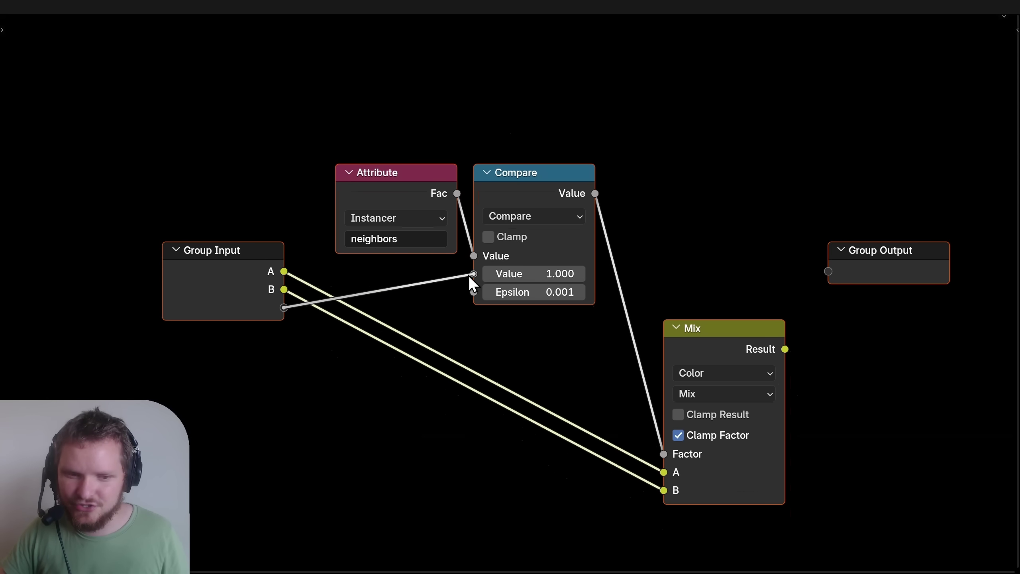
pyautogui.press('Tab')
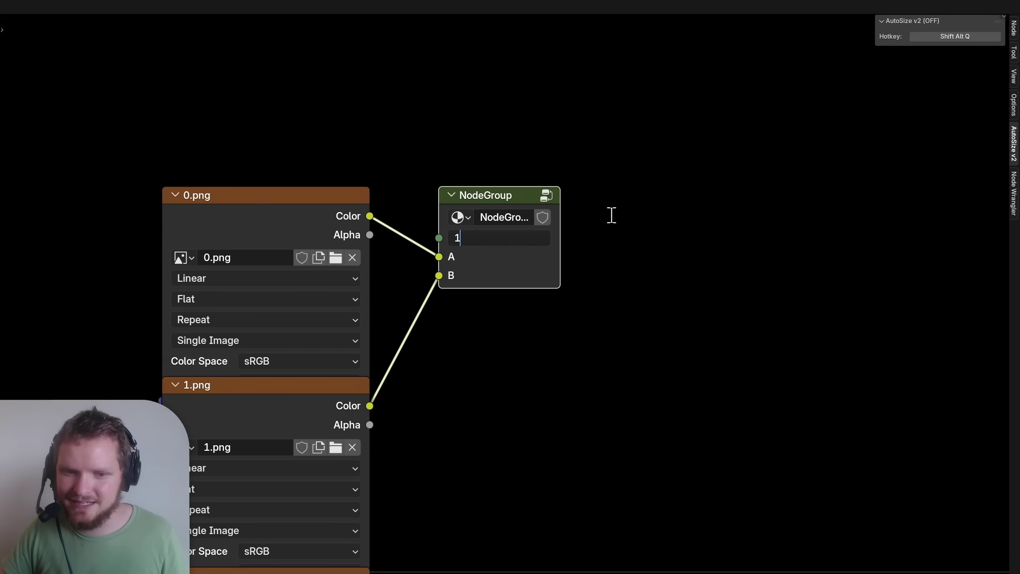
# Inside the node group, connect the Mix node's Result to the Group Output.
pyautogui.press('Tab')
pyautogui.moveTo(586, 342); pyautogui.dragTo(620, 287)
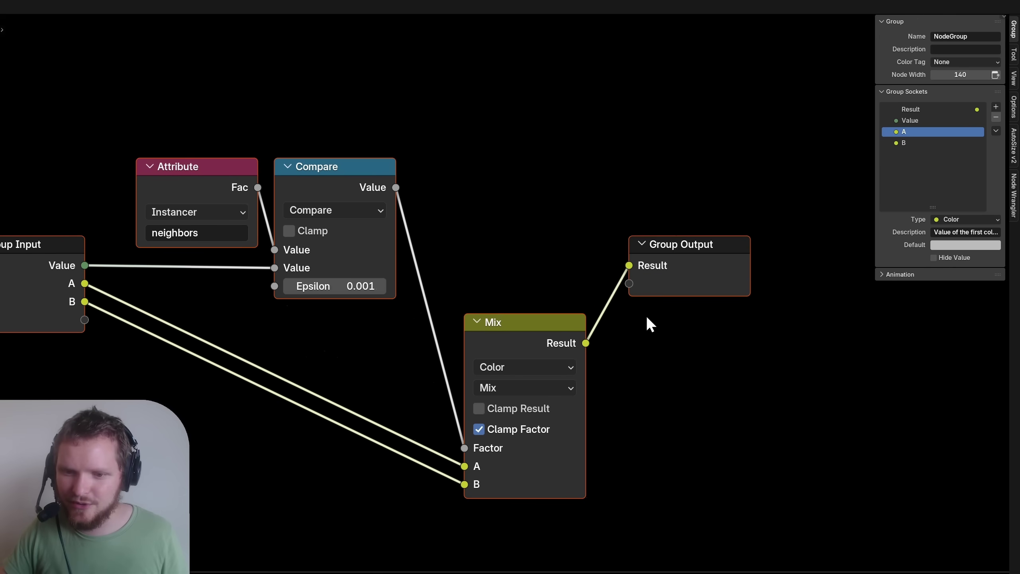
pyautogui.press('Tab')
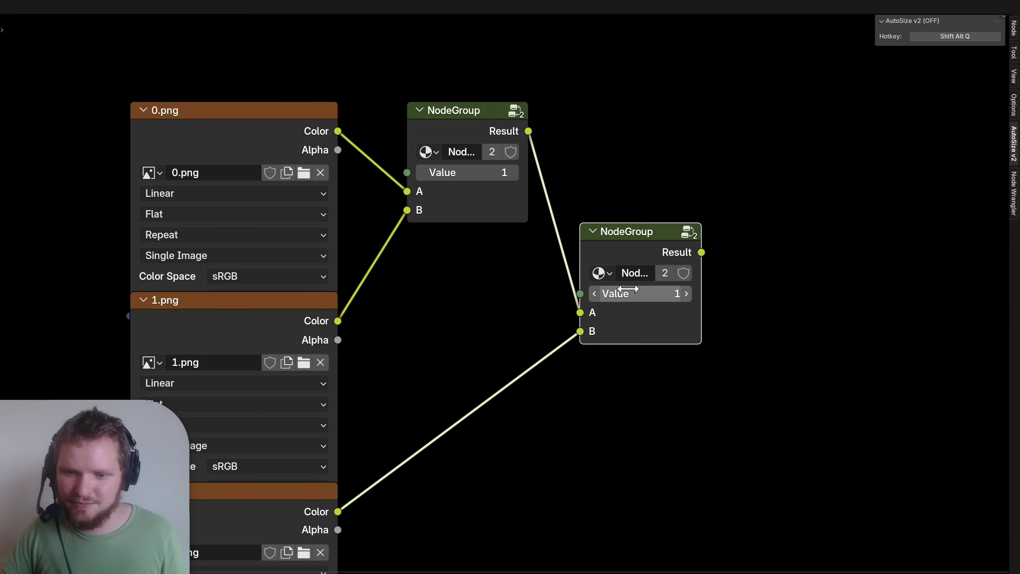
# Chain nine copies of the node group to combine textures 0.png through 9.png, and line them up in a column beside the textures.
pyautogui.press('Return')
pyautogui.scroll(-3, 743, 293)
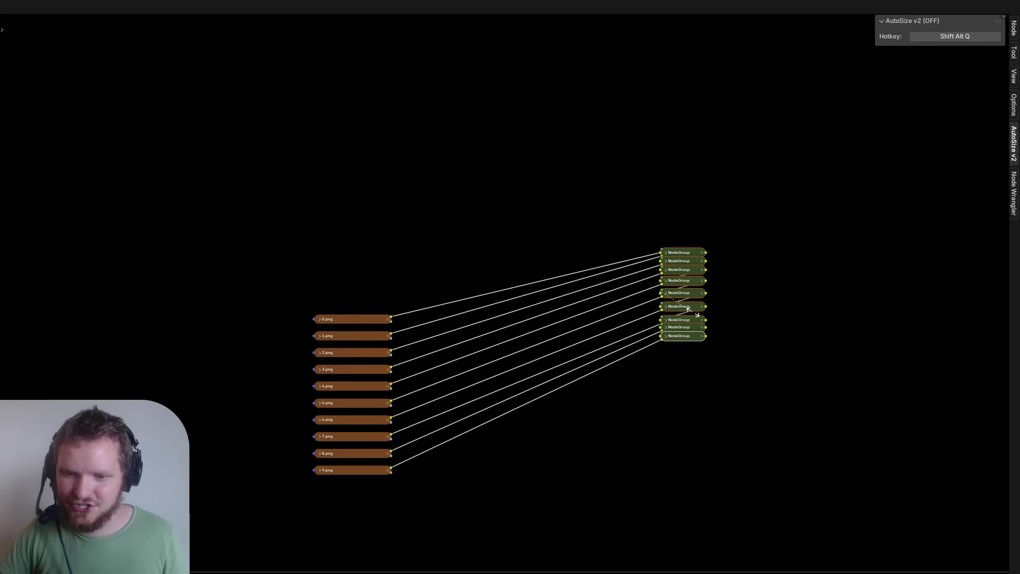
pyautogui.press('g')
pyautogui.click(353, 399)
pyautogui.press('Home')
pyautogui.moveTo(640, 159); pyautogui.dragTo(643, 140)
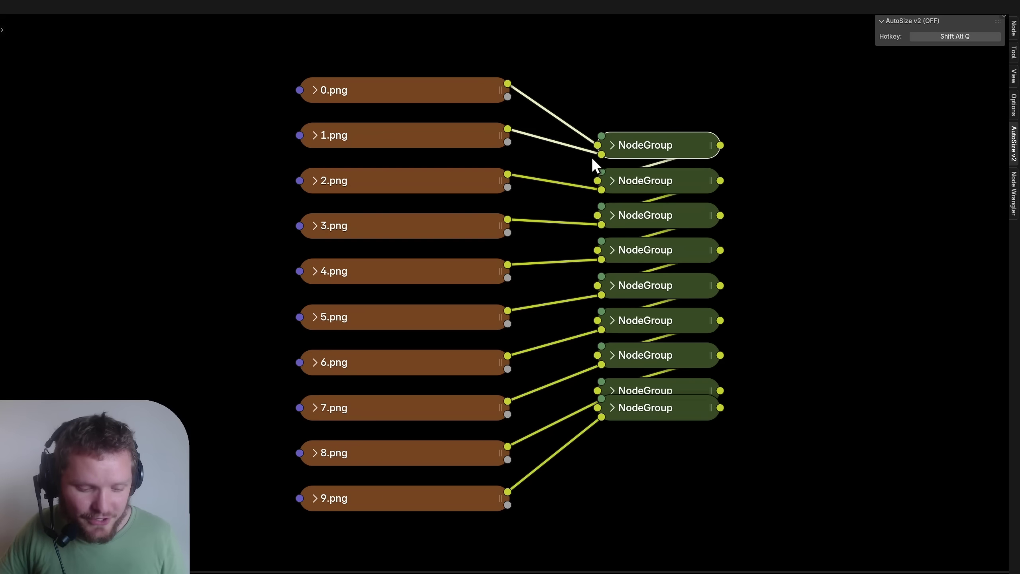
pyautogui.moveTo(685, 413); pyautogui.dragTo(686, 450)
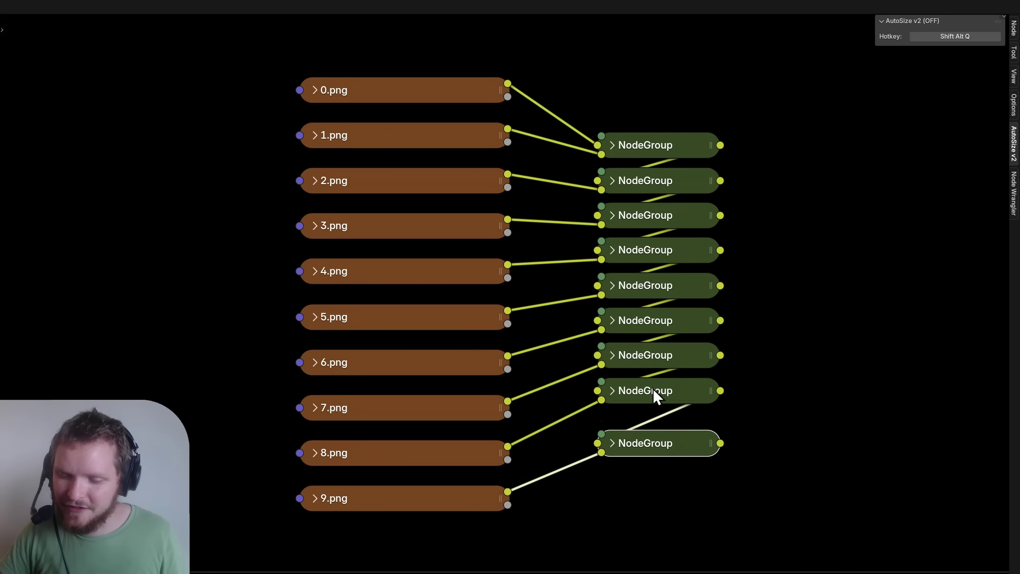
# Connect the last node group's Result to the Material Output's Surface and inspect the board in the viewport.
pyautogui.press('Home')
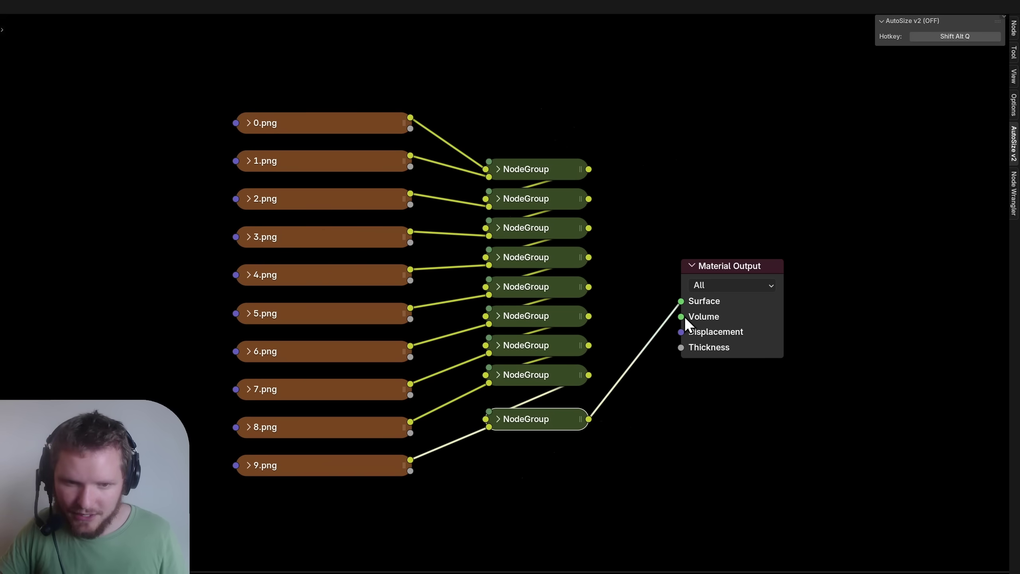
pyautogui.hotkey('ctrl', 'space')
pyautogui.scroll(5, 542, 154)
pyautogui.scroll(3, 538, 135)
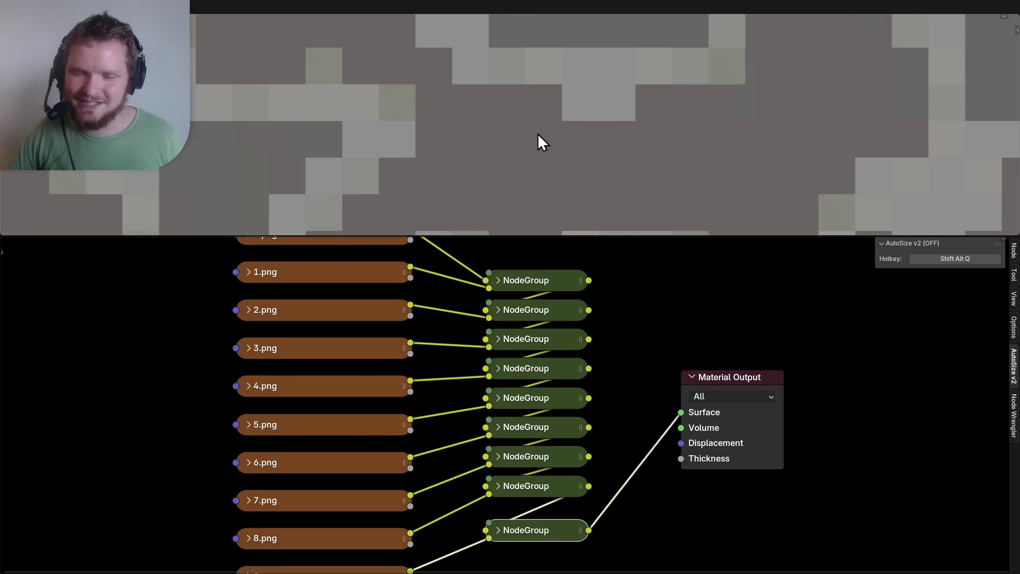
# Preview the 2.png texture alone on the board through the Material Output.
pyautogui.moveTo(328, 292); pyautogui.dragTo(354, 370, button='middle')
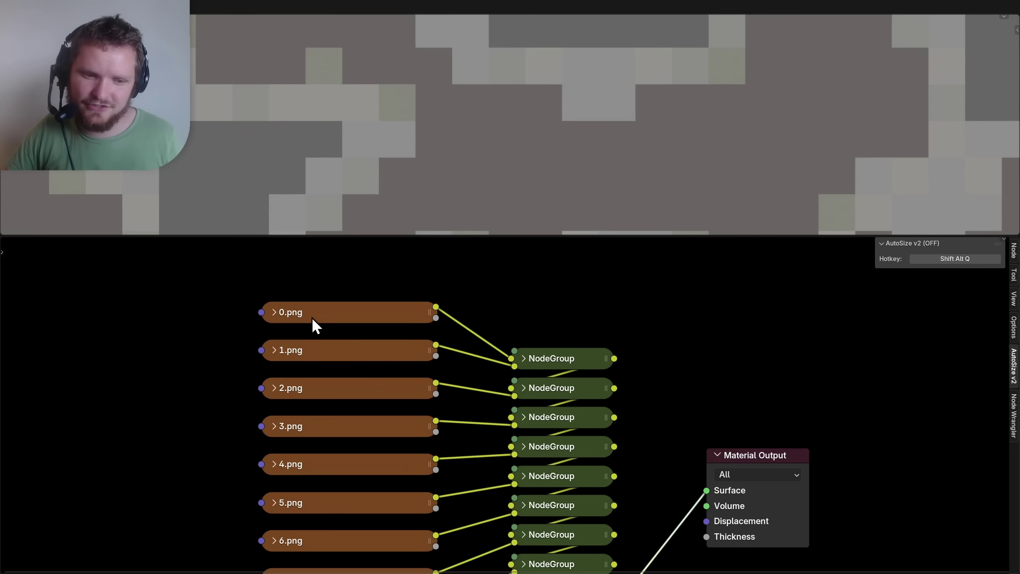
pyautogui.keyDown('ctrl'); pyautogui.keyDown('shift'); pyautogui.click(318, 392); pyautogui.keyUp('shift'); pyautogui.keyUp('ctrl')
pyautogui.scroll(-3, 521, 134)
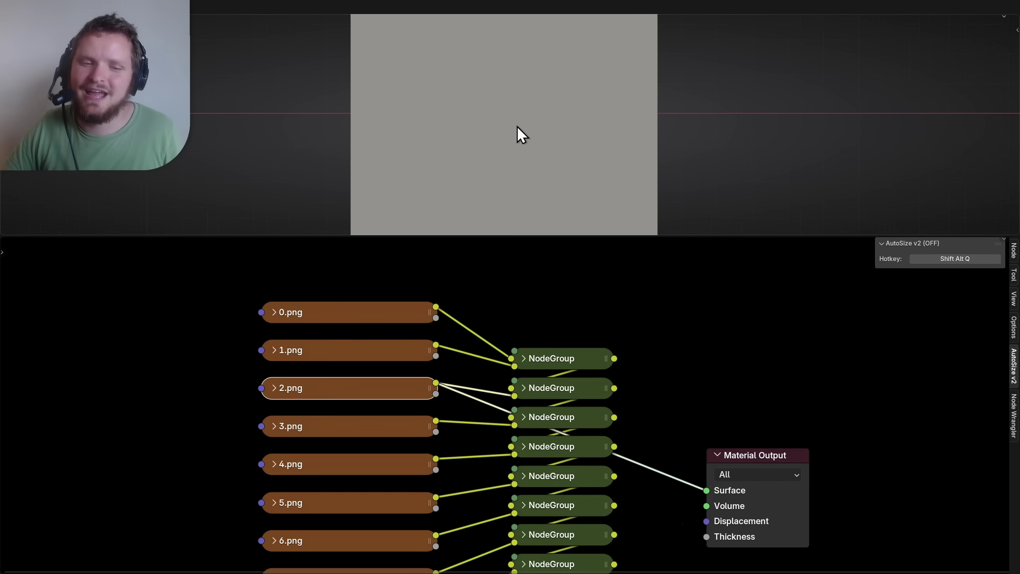
# Add a Texture Coordinate node and connect its Generated output to the 2.png texture's vector input.
pyautogui.hotkey('shift', 'a')
pyautogui.write('coord')
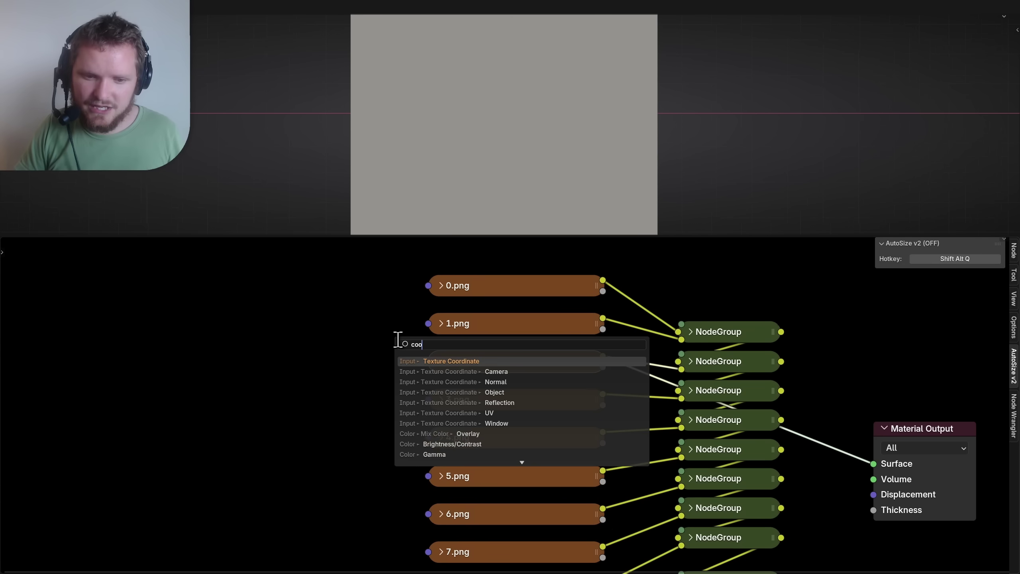
pyautogui.press('Return')
pyautogui.click(235, 331)
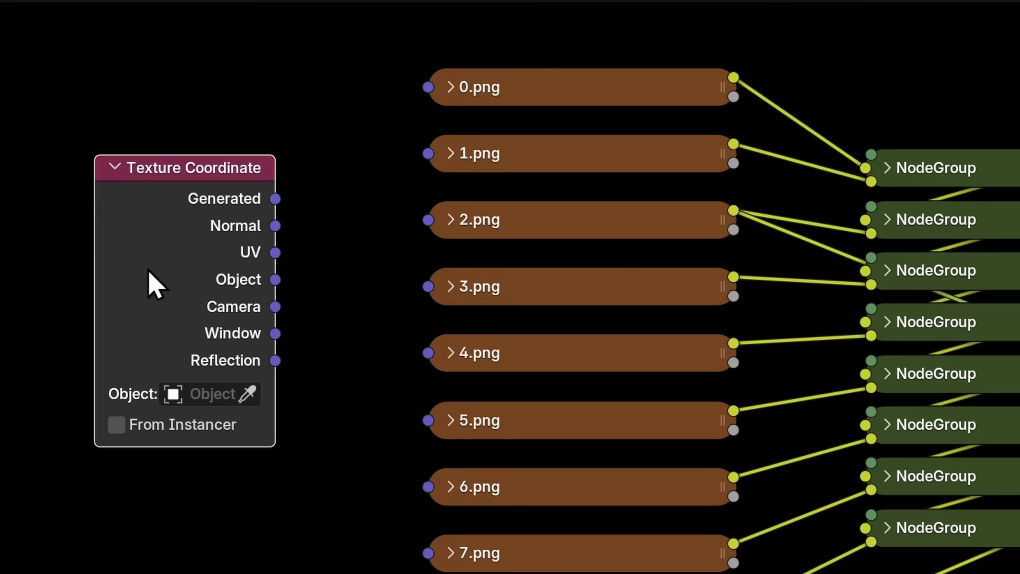
pyautogui.moveTo(328, 182); pyautogui.dragTo(451, 221)
pyautogui.press('Escape')
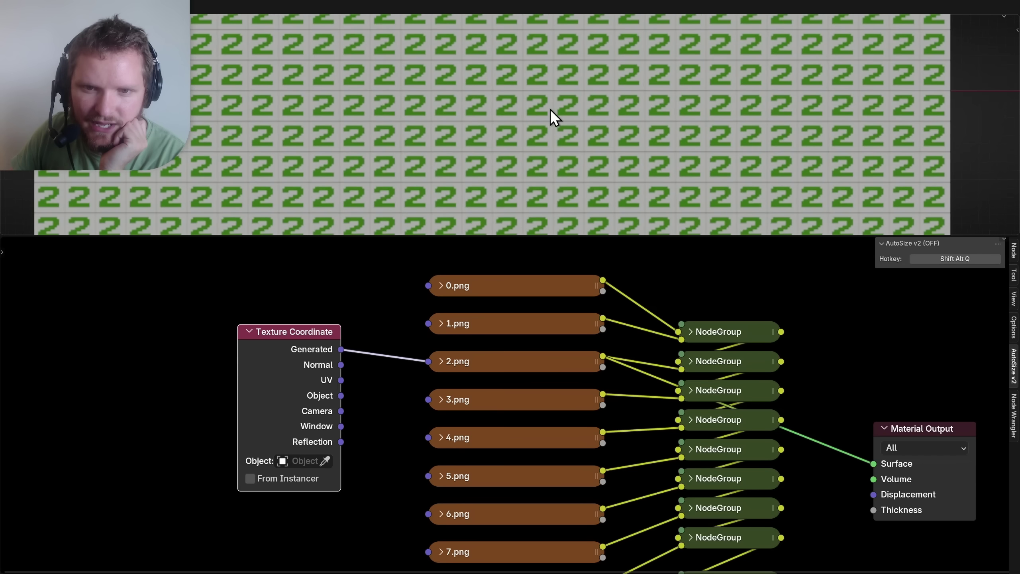
# Connect Generated to all the other number textures and route the last node group into the Material Output's Surface.
pyautogui.moveTo(340, 347); pyautogui.dragTo(425, 401)
pyautogui.moveTo(341, 349); pyautogui.dragTo(426, 437)
pyautogui.moveTo(447, 466); pyautogui.dragTo(428, 476)
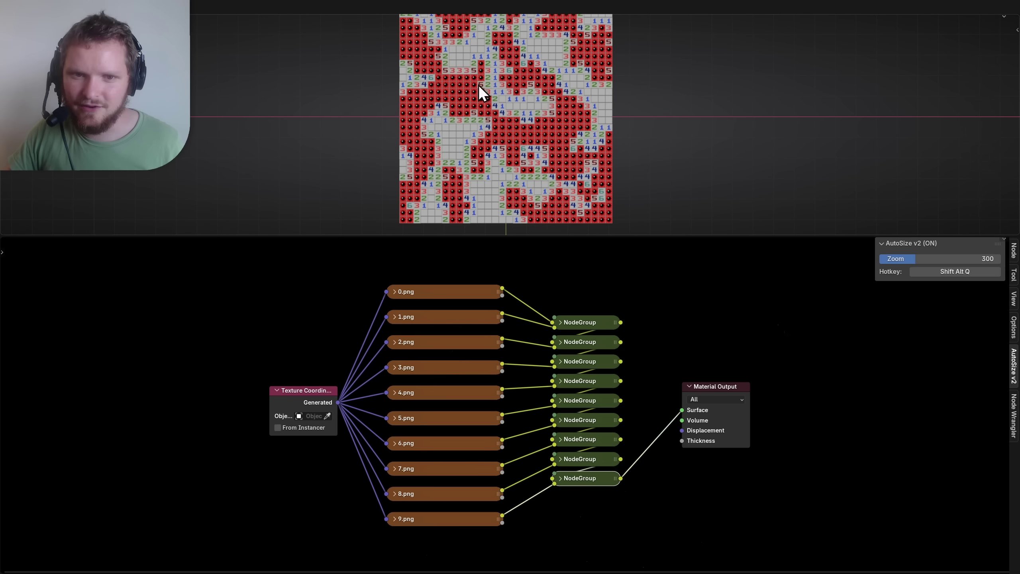
# Examine the number tiles up close against their surrounding mines, marking a 5 tile with annotation strokes and undoing them.
pyautogui.hotkey('ctrl', 'space')
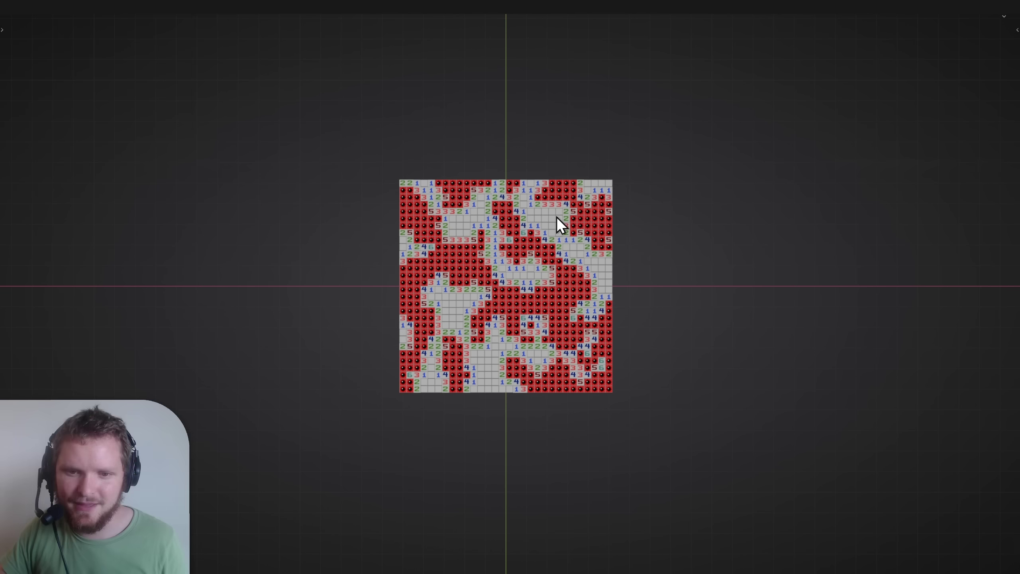
pyautogui.scroll(5, 633, 255)
pyautogui.scroll(5, 602, 274)
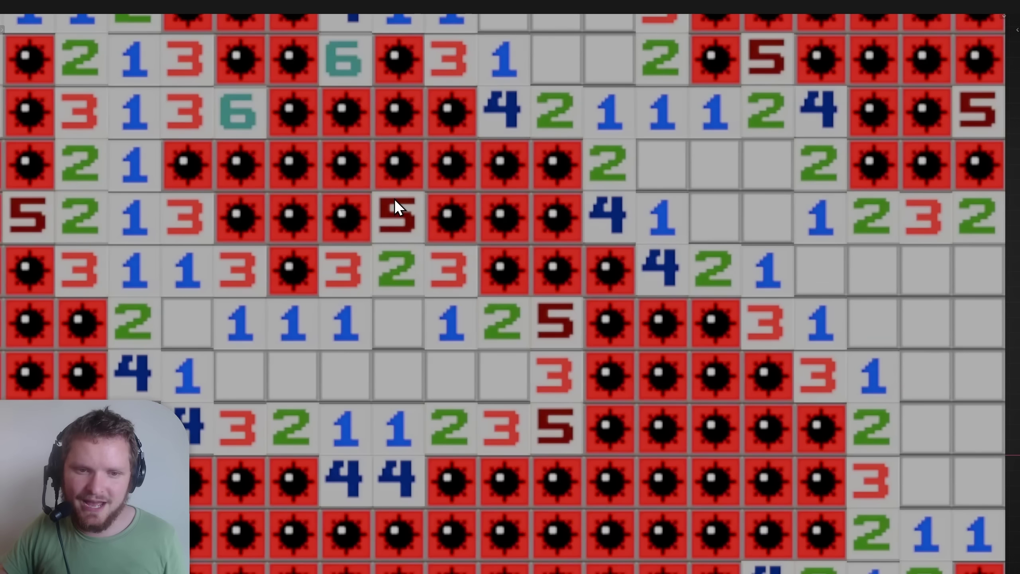
pyautogui.moveTo(381, 234)
pyautogui.mouseDown()
pyautogui.moveTo(398, 166)
pyautogui.moveTo(334, 174)
pyautogui.mouseUp()
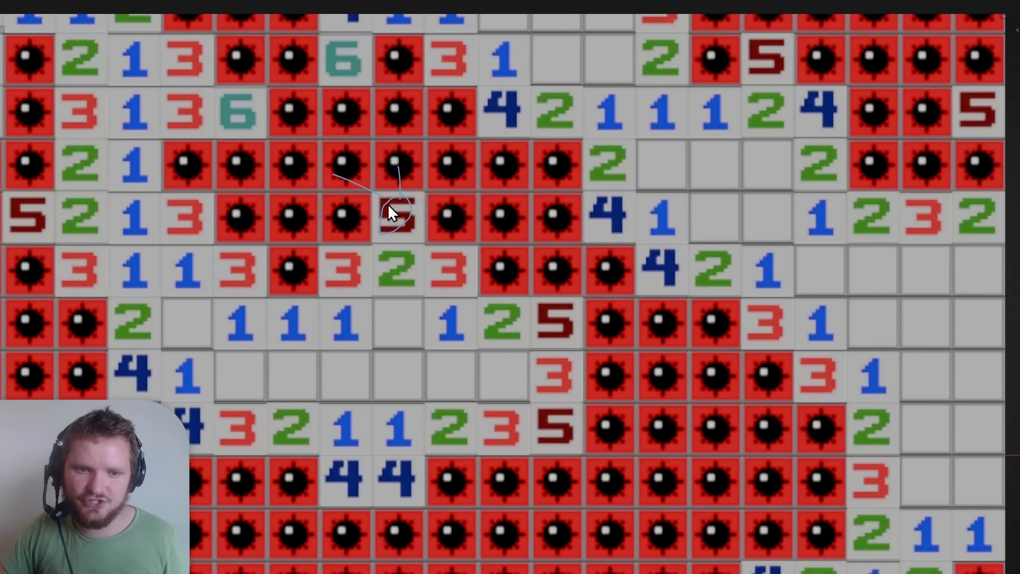
pyautogui.hotkey('ctrl', 'z')
pyautogui.hotkey('ctrl', 'z')
pyautogui.hotkey('ctrl', 'z')
pyautogui.hotkey('ctrl', 'z')
pyautogui.hotkey('ctrl', 'z')
pyautogui.hotkey('ctrl', 'z')
pyautogui.keyDown('shift'); pyautogui.moveTo(338, 150); pyautogui.dragTo(511, 262, button='middle'); pyautogui.keyUp('shift')
pyautogui.hscroll(-5, 336, 219)
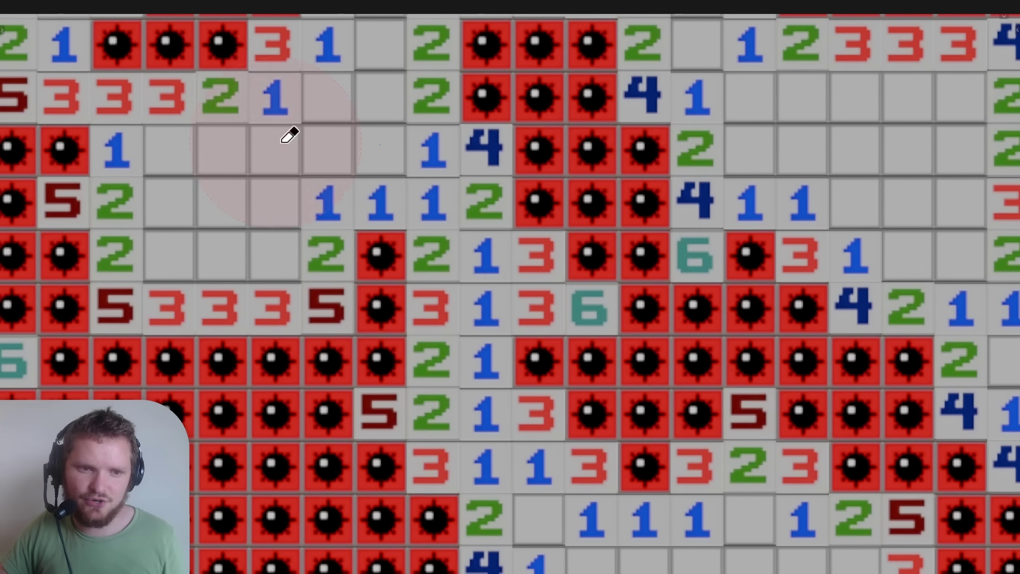
pyautogui.scroll(-5, 399, 228)
pyautogui.scroll(-5, 411, 239)
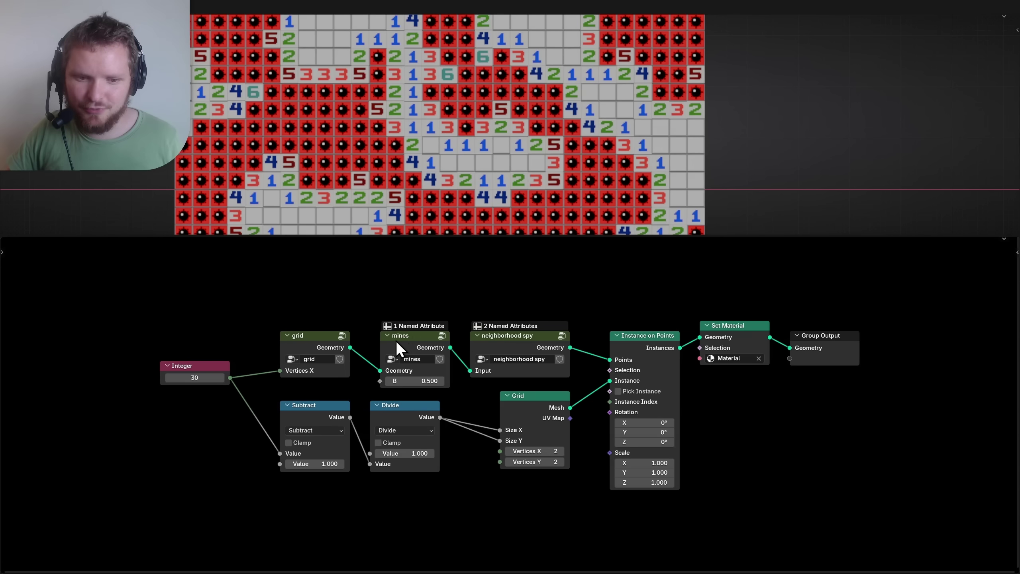
# Try B values of 0.640 and 0.390 on the mines group and examine how densely mines fill the board.
pyautogui.moveTo(396, 341); pyautogui.dragTo(387, 339)
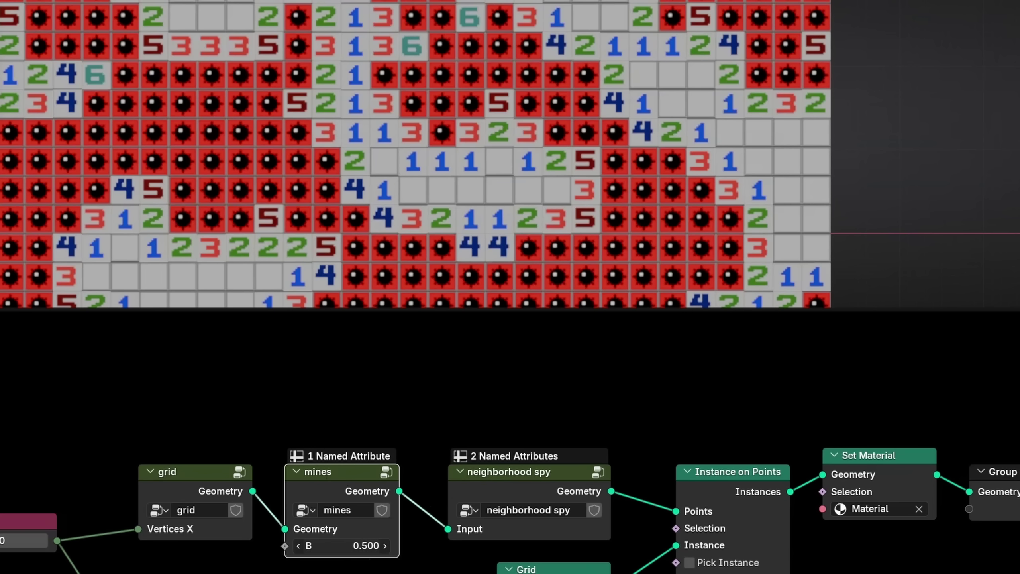
pyautogui.moveTo(342, 546); pyautogui.dragTo(363, 545)
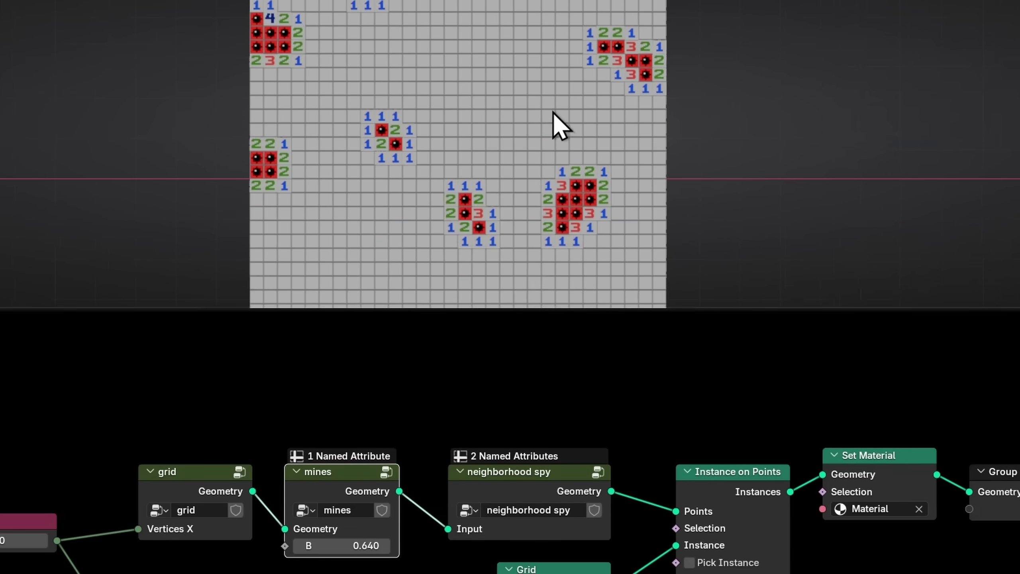
pyautogui.moveTo(342, 545); pyautogui.dragTo(312, 545)
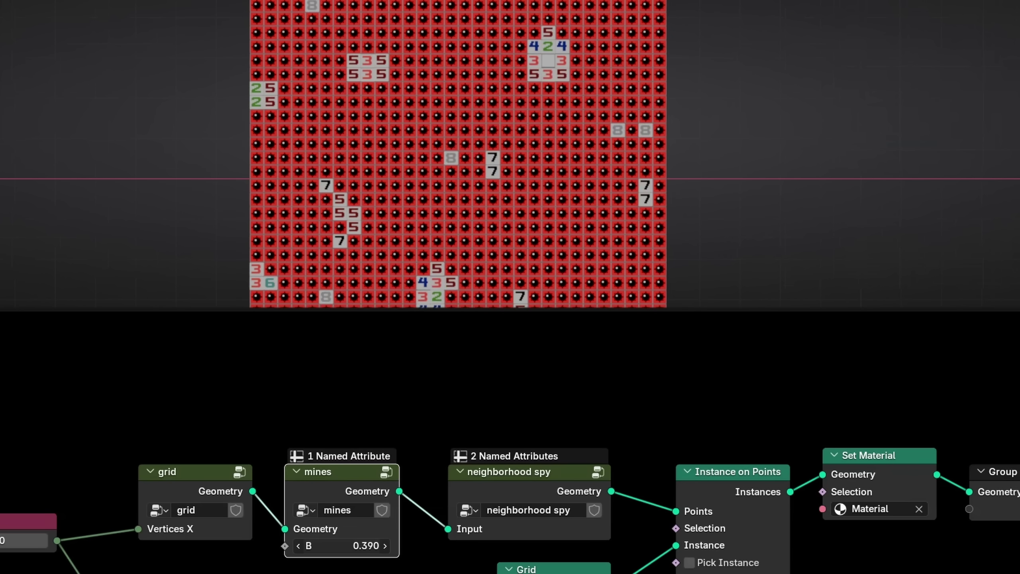
pyautogui.scroll(6, 591, 159)
pyautogui.keyDown('shift'); pyautogui.moveTo(477, 236); pyautogui.dragTo(634, 161, button='middle'); pyautogui.keyUp('shift')
pyautogui.scroll(-7, 572, 164)
pyautogui.scroll(-2, 578, 179)
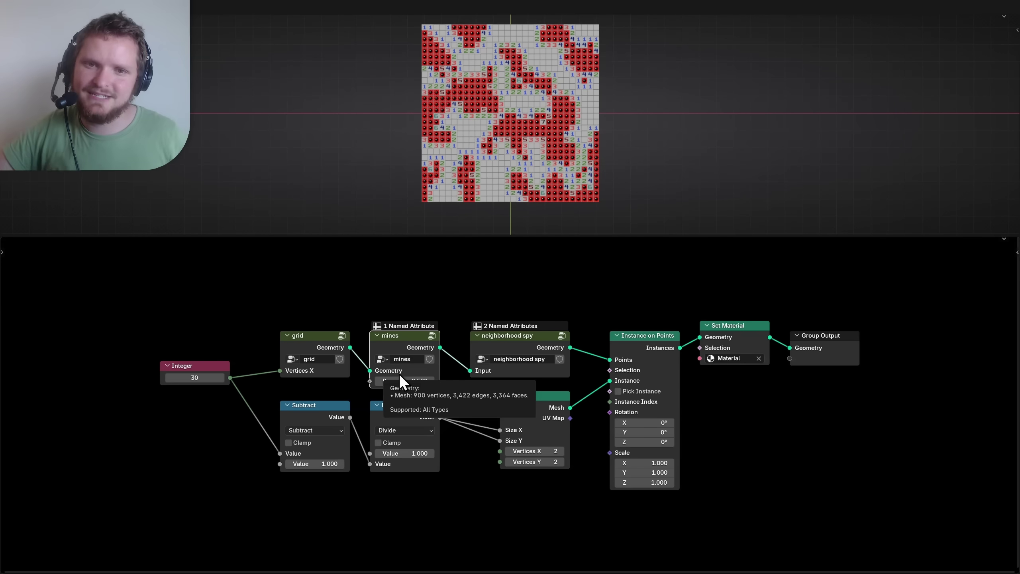
# Try shifting the noise along Y in the mines group's Add node, and return that offset to 0.
pyautogui.scroll(1, 524, 108)
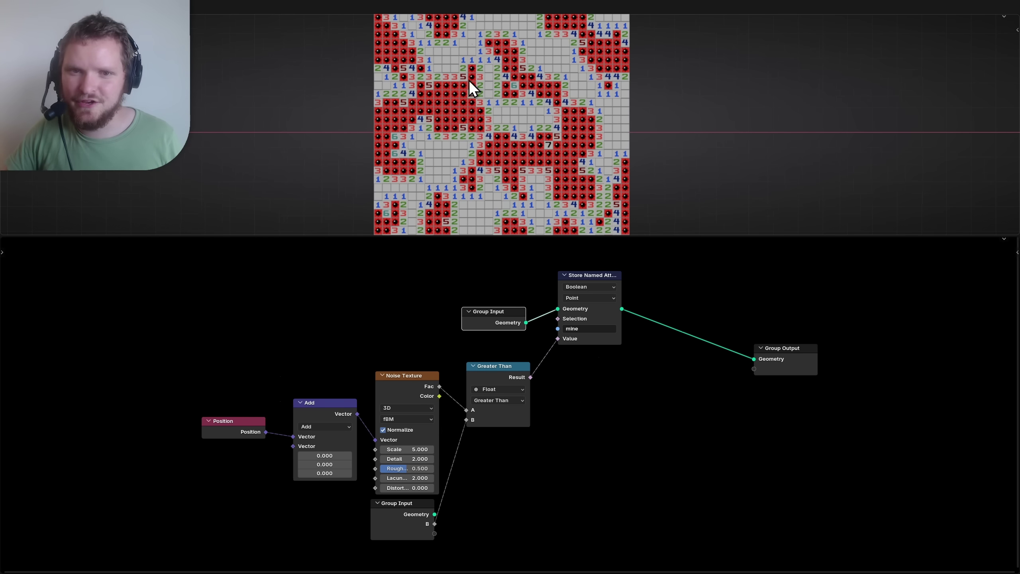
pyautogui.scroll(3, 303, 409)
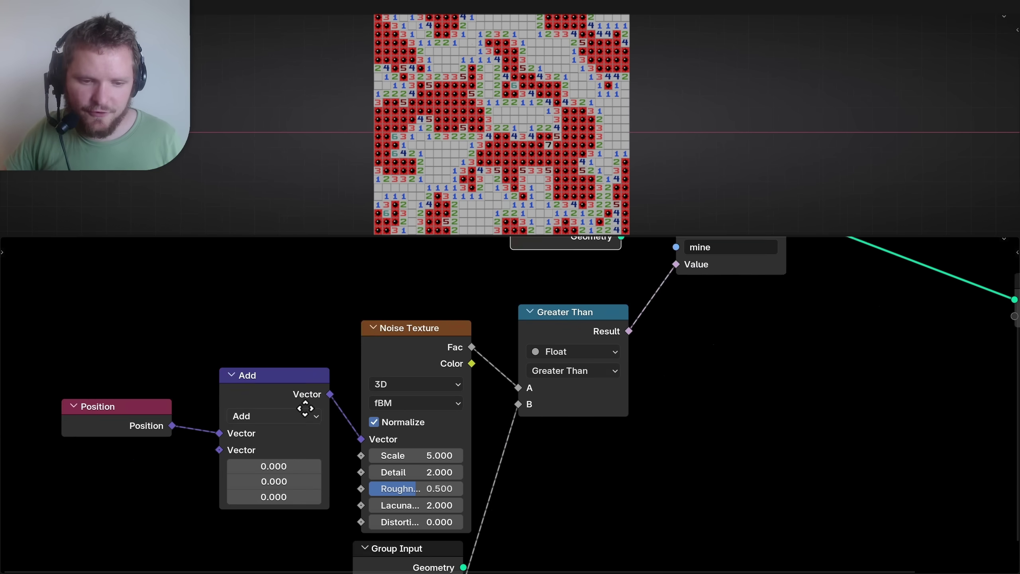
pyautogui.moveTo(303, 408); pyautogui.dragTo(485, 354, button='middle')
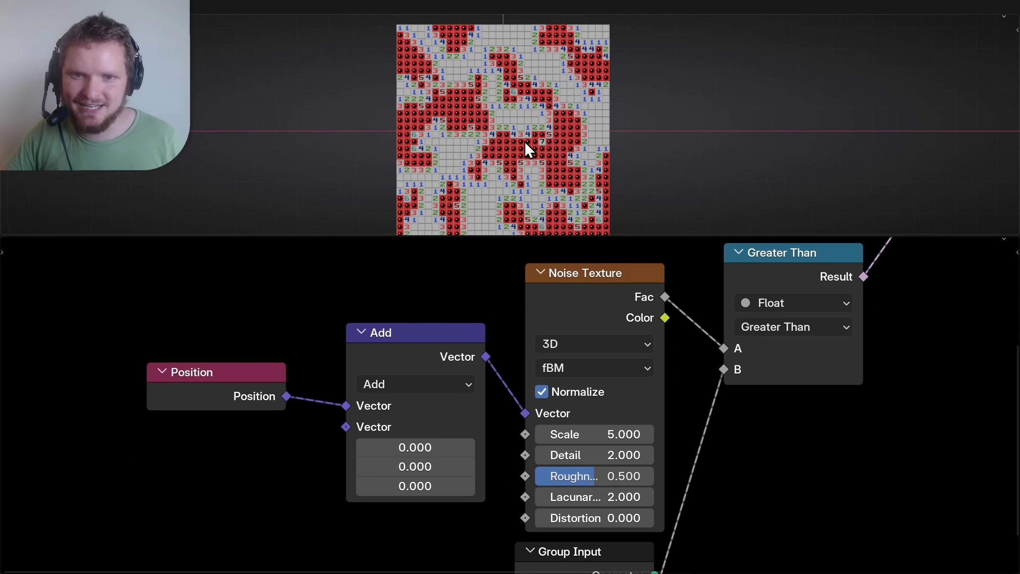
pyautogui.moveTo(389, 471); pyautogui.dragTo(421, 459)
pyautogui.click(415, 466)
pyautogui.write('0')
pyautogui.press('Return')
# Try Y offsets of 0.010 and 0.250 on the Add node and compare how the mine pattern shifts.
pyautogui.scroll(9, 506, 130)
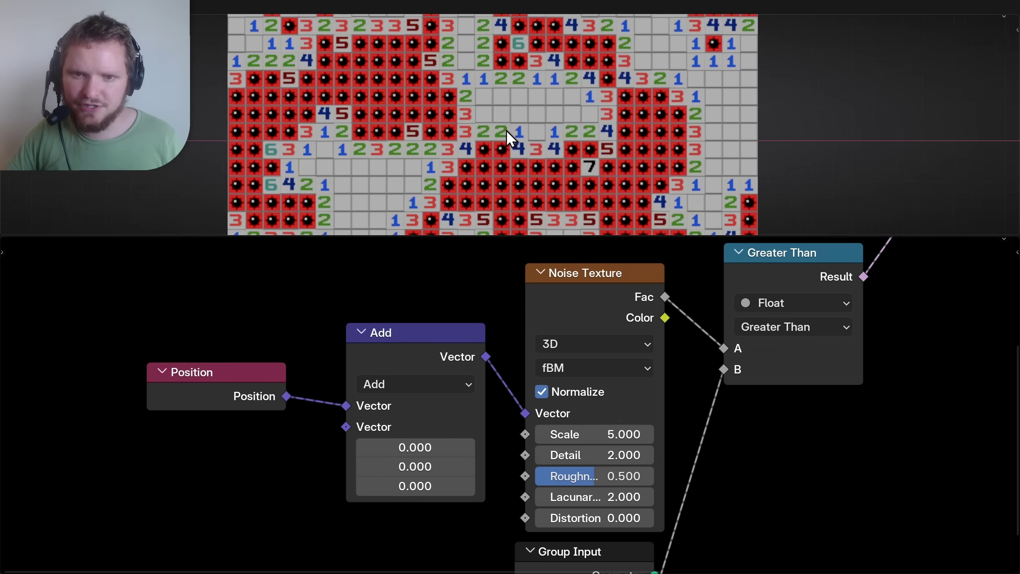
pyautogui.keyDown('shift'); pyautogui.moveTo(533, 166); pyautogui.dragTo(525, 63, button='middle'); pyautogui.keyUp('shift')
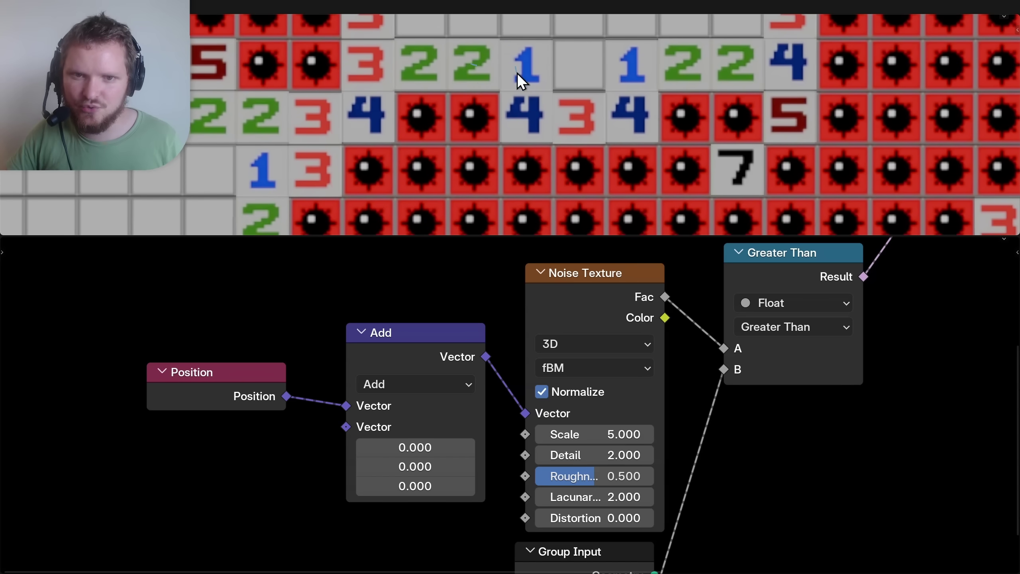
pyautogui.moveTo(415, 467)
pyautogui.mouseDown()
pyautogui.moveTo(432, 466)
pyautogui.moveTo(416, 466)
pyautogui.mouseUp()
pyautogui.scroll(-4, 512, 115)
pyautogui.scroll(-2, 513, 121)
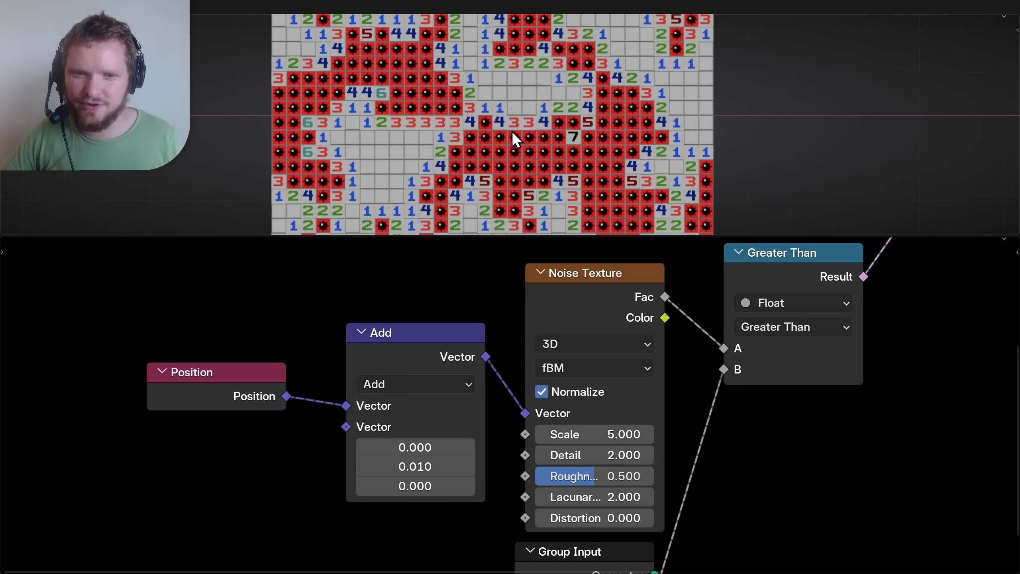
pyautogui.scroll(5, 512, 133)
pyautogui.click(415, 467)
pyautogui.write('0.25')
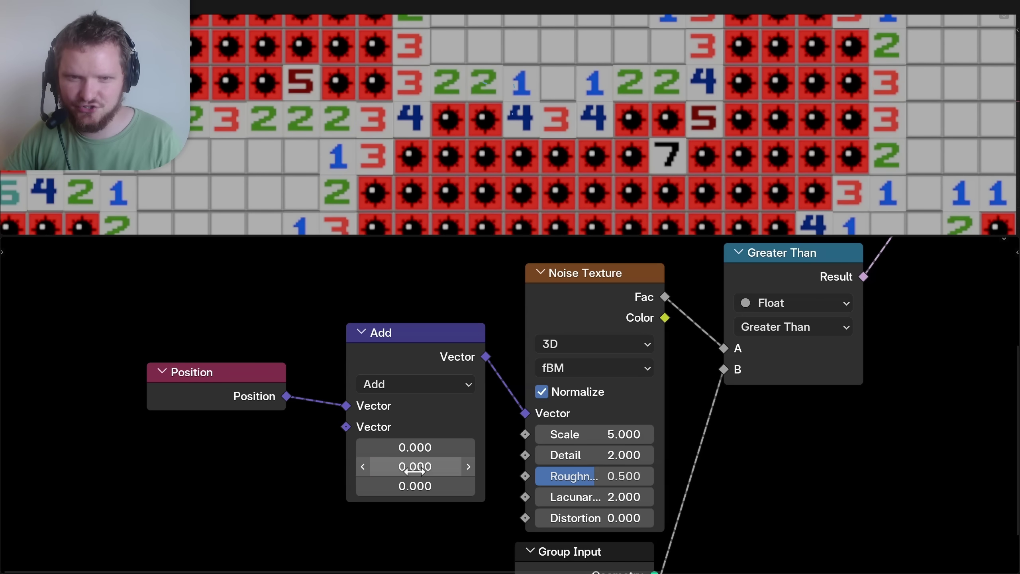
pyautogui.press('Return')
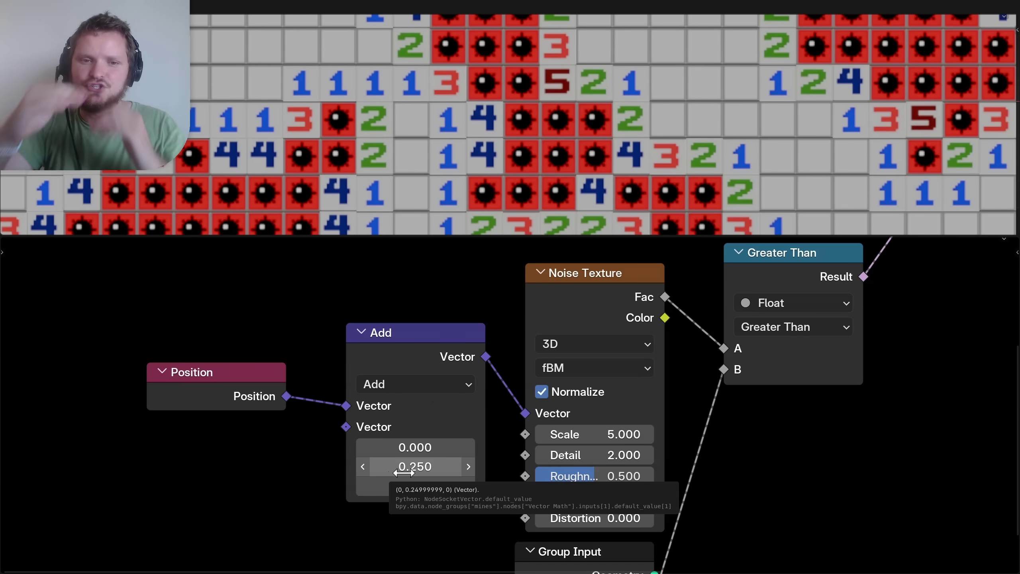
# Examine two vertically adjacent 4 tiles up close, marking the spacing between them with annotation strokes.
pyautogui.scroll(5, 431, 116)
pyautogui.press('d')
pyautogui.moveTo(419, 136); pyautogui.dragTo(417, 177)
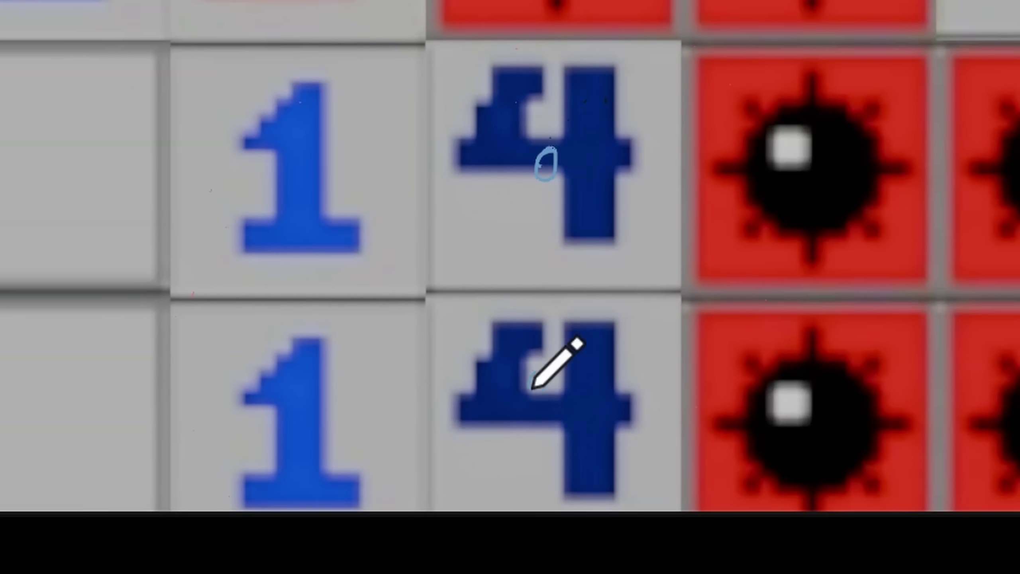
pyautogui.moveTo(535, 158); pyautogui.dragTo(542, 433)
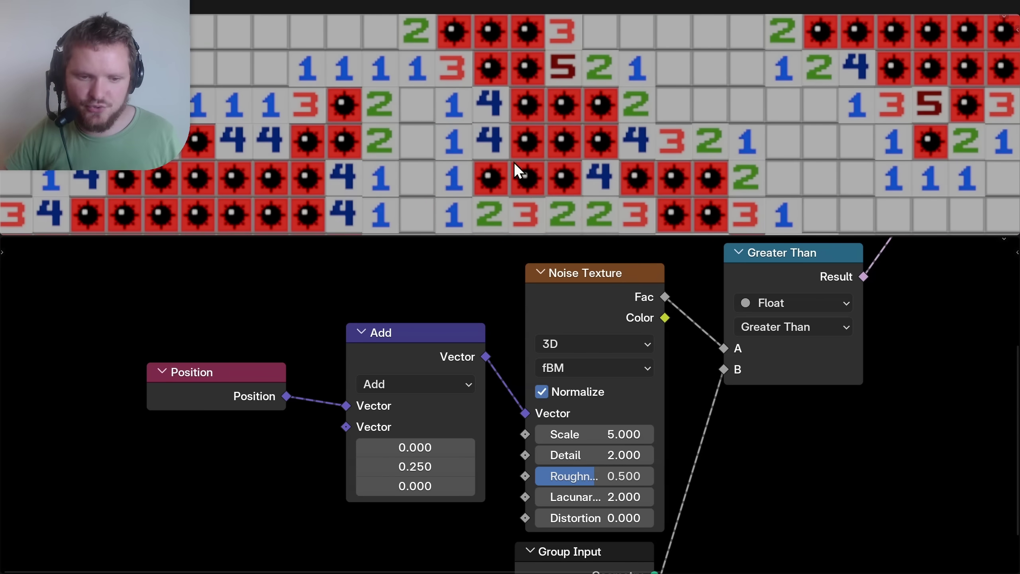
# Add a Combine XYZ node feeding the Add node's second vector, and move the Position node aside.
pyautogui.scroll(-2, 363, 441)
pyautogui.hotkey('shift', 'a')
pyautogui.write('combi')
pyautogui.press('Return')
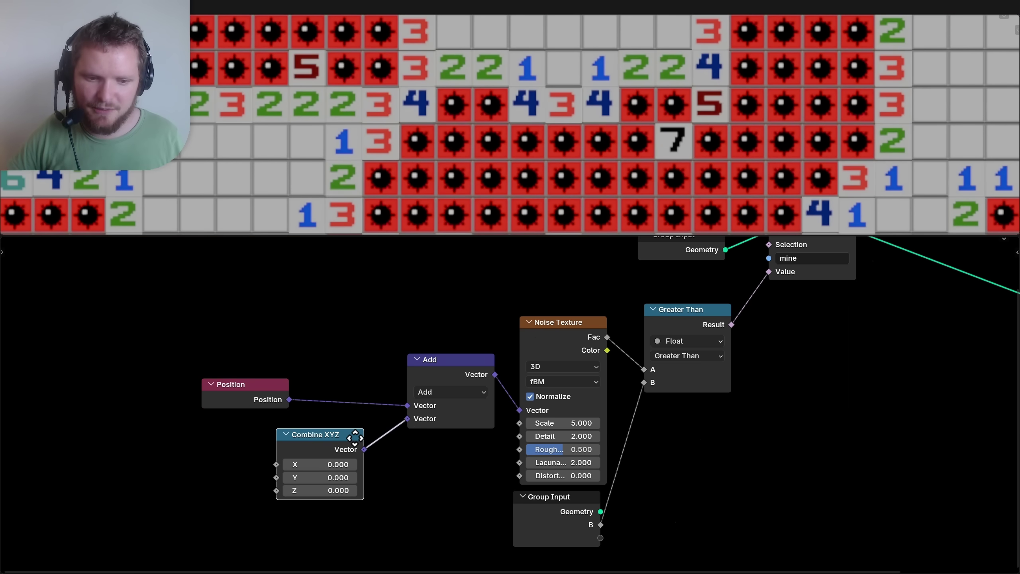
pyautogui.moveTo(243, 403); pyautogui.dragTo(192, 404)
pyautogui.moveTo(326, 465); pyautogui.dragTo(349, 465)
pyautogui.hotkey('ctrl', 'z')
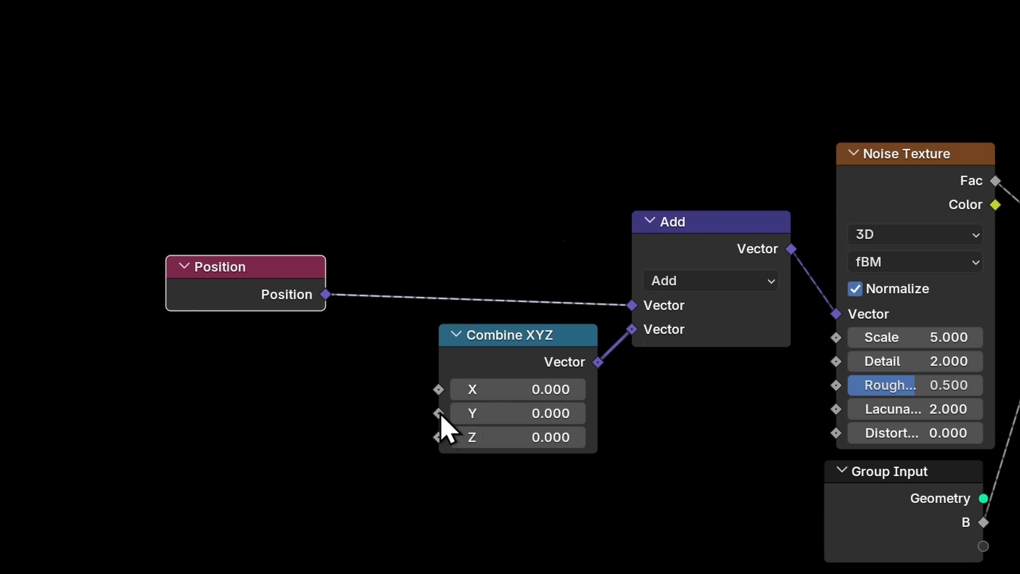
# Expose the Combine XYZ Y value as a group input and connect the outer Divide result to the mines group's Y.
pyautogui.moveTo(441, 415); pyautogui.dragTo(239, 399)
pyautogui.write('group')
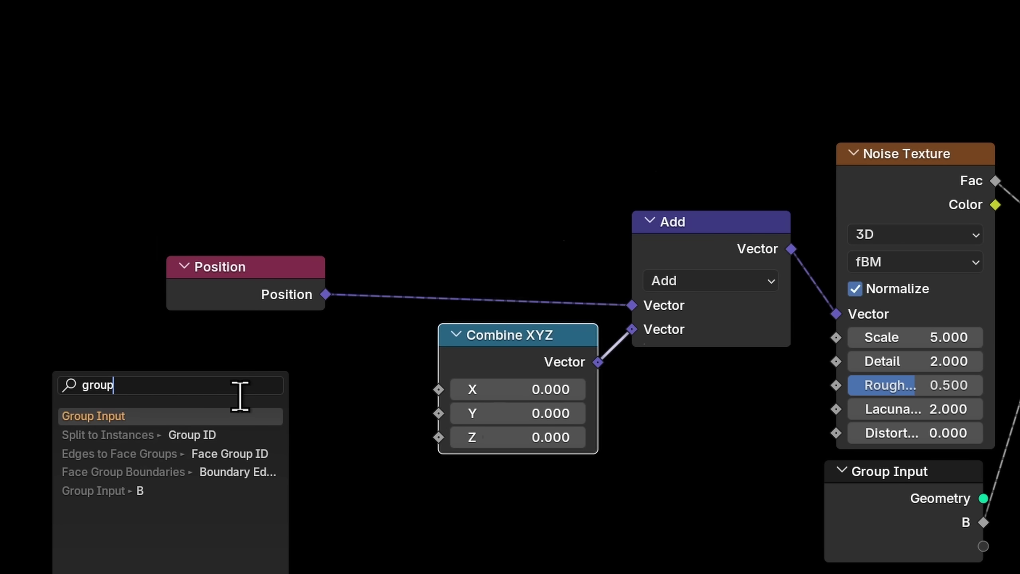
pyautogui.press('Return')
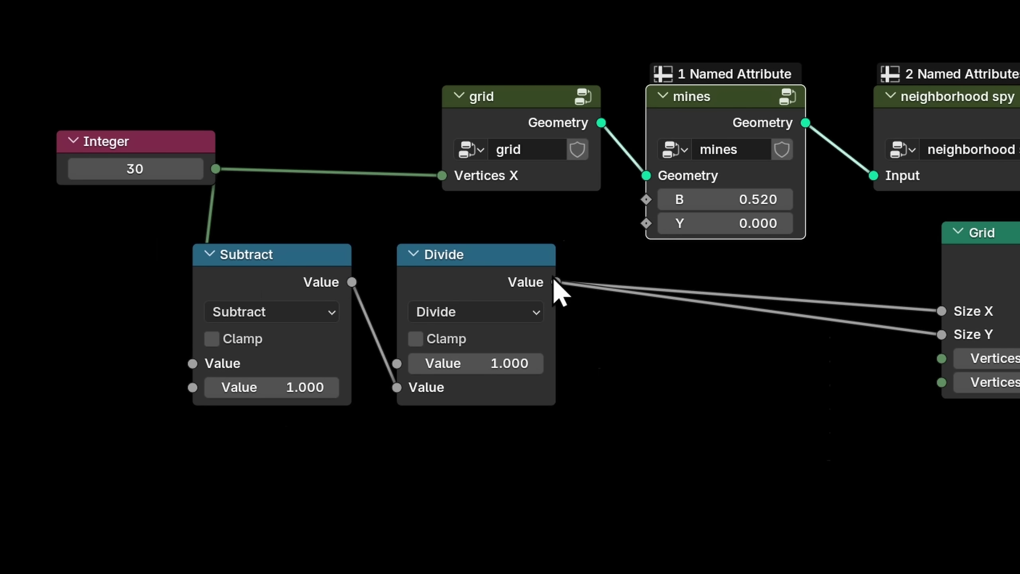
pyautogui.moveTo(557, 282); pyautogui.dragTo(641, 227)
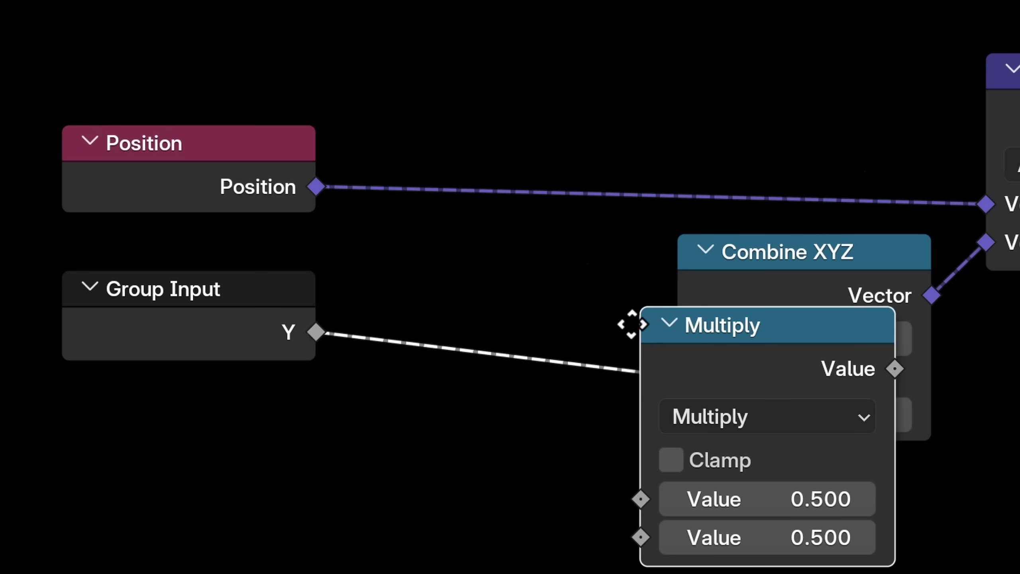
# Insert a Multiply node between the group's Y input and Combine XYZ, with an Integer node feeding its second value.
pyautogui.click(382, 284)
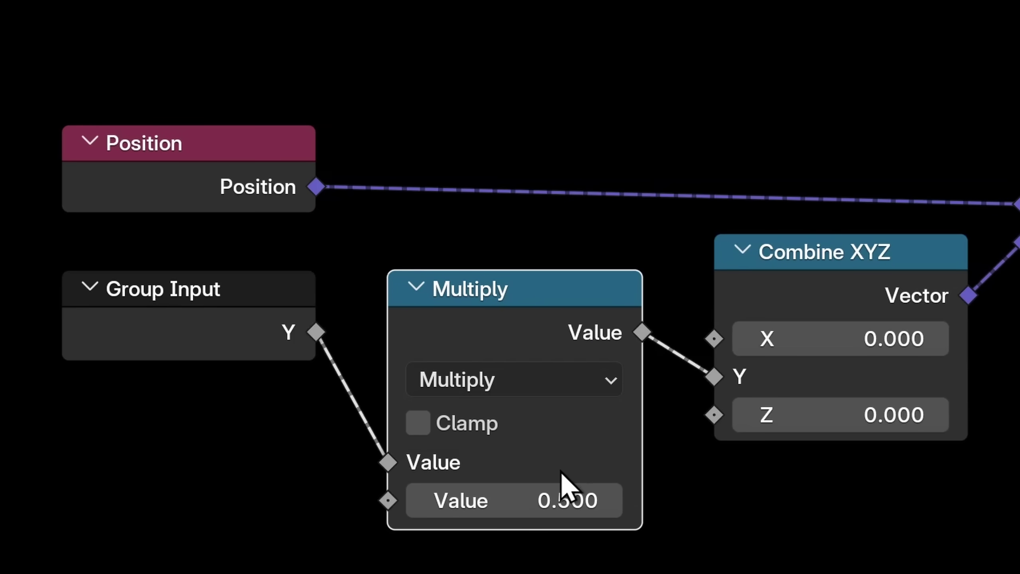
pyautogui.moveTo(305, 443); pyautogui.dragTo(505, 404, button='middle')
pyautogui.hotkey('shift', 'a')
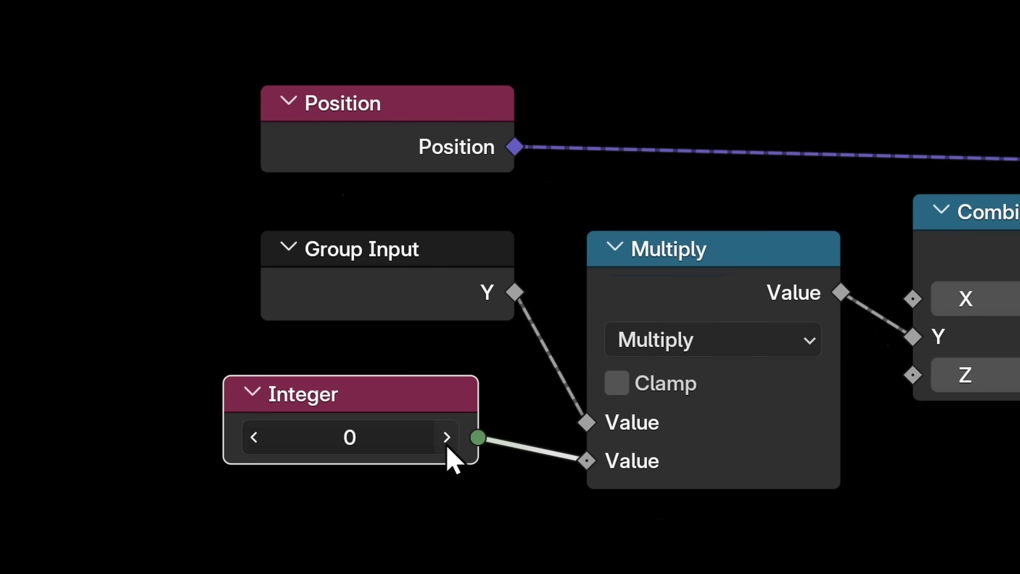
# Step the Integer up to 8, raise it to 120, and examine how the mine layout scrolls down the board.
pyautogui.click(445, 444)
pyautogui.click(446, 444)
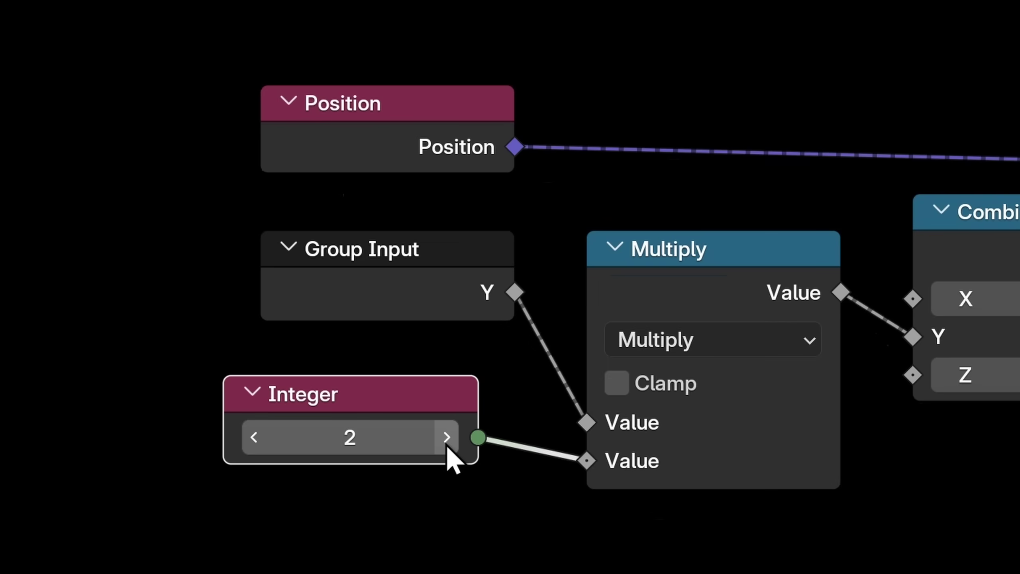
pyautogui.click(445, 443)
pyautogui.click(446, 444)
pyautogui.click(306, 480)
pyautogui.click(306, 480)
pyautogui.click(305, 480)
pyautogui.click(305, 481)
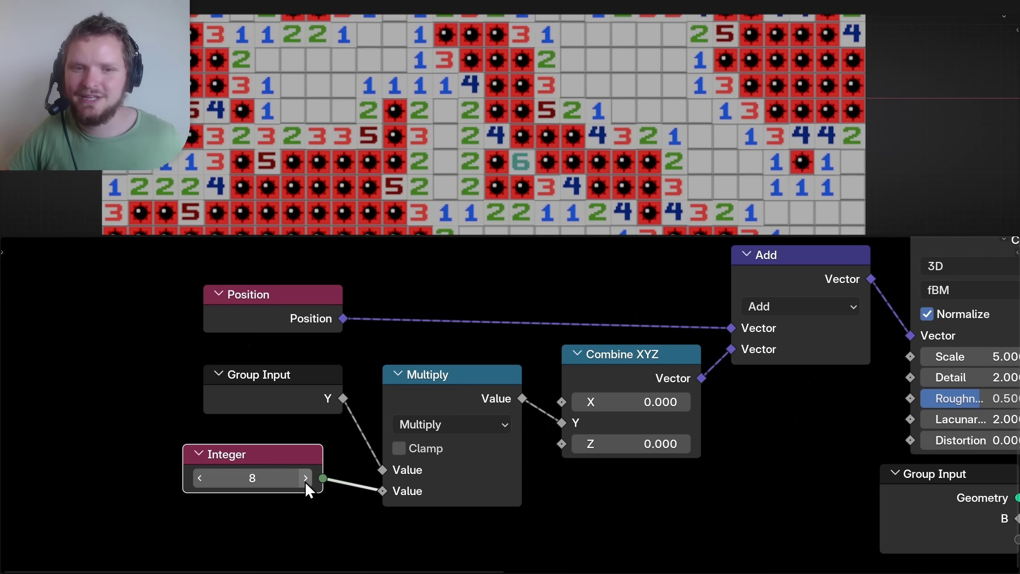
pyautogui.scroll(-8, 504, 207)
pyautogui.moveTo(252, 478); pyautogui.dragTo(364, 478)
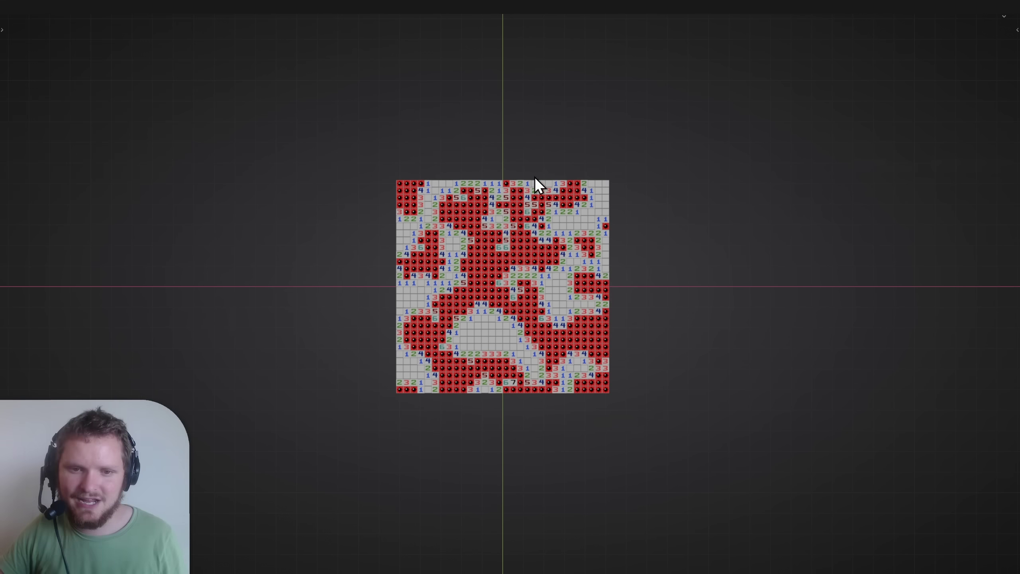
pyautogui.scroll(6, 523, 121)
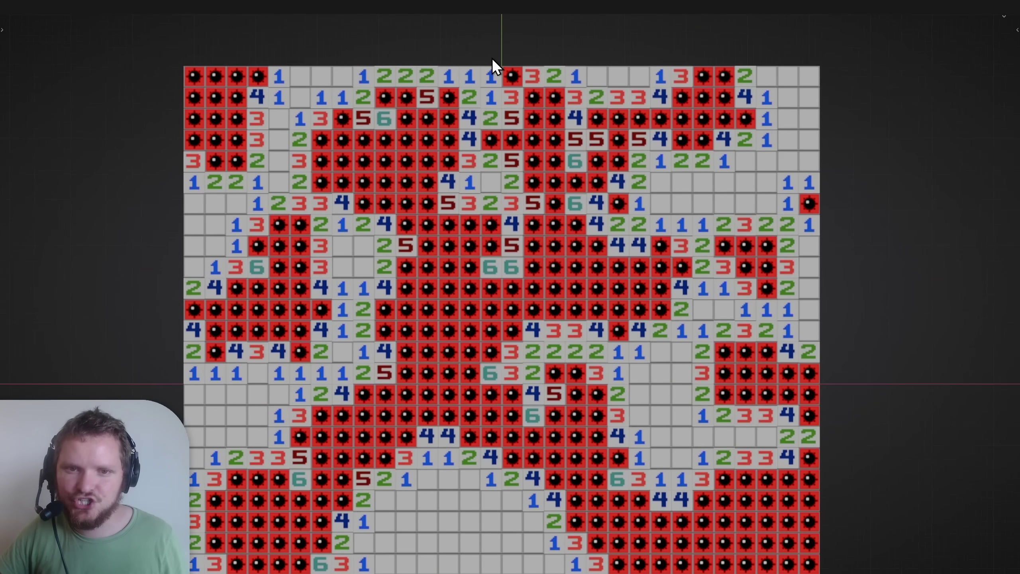
pyautogui.moveTo(492, 58); pyautogui.dragTo(494, 363)
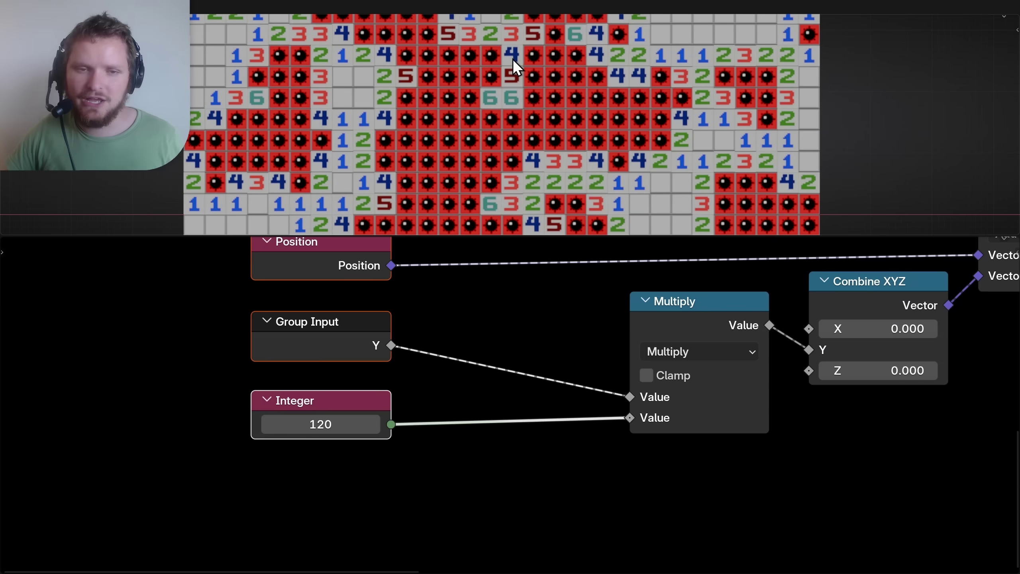
# Add a Scene Time node and connect its Seconds output to the Multiply node's second value in place of the Integer.
pyautogui.hotkey('shift', 'a')
pyautogui.write('scene')
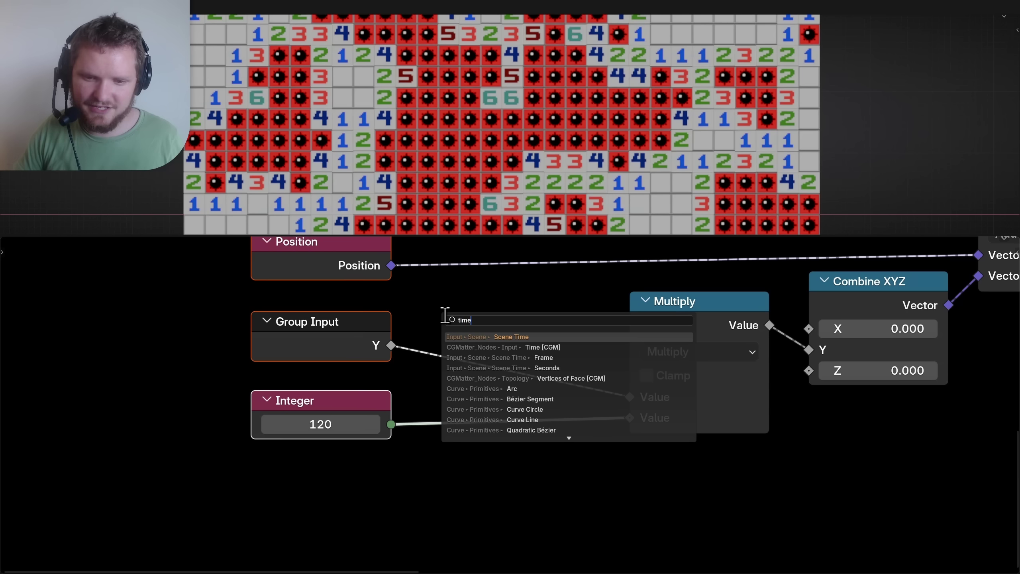
pyautogui.press('Return')
pyautogui.click(238, 474)
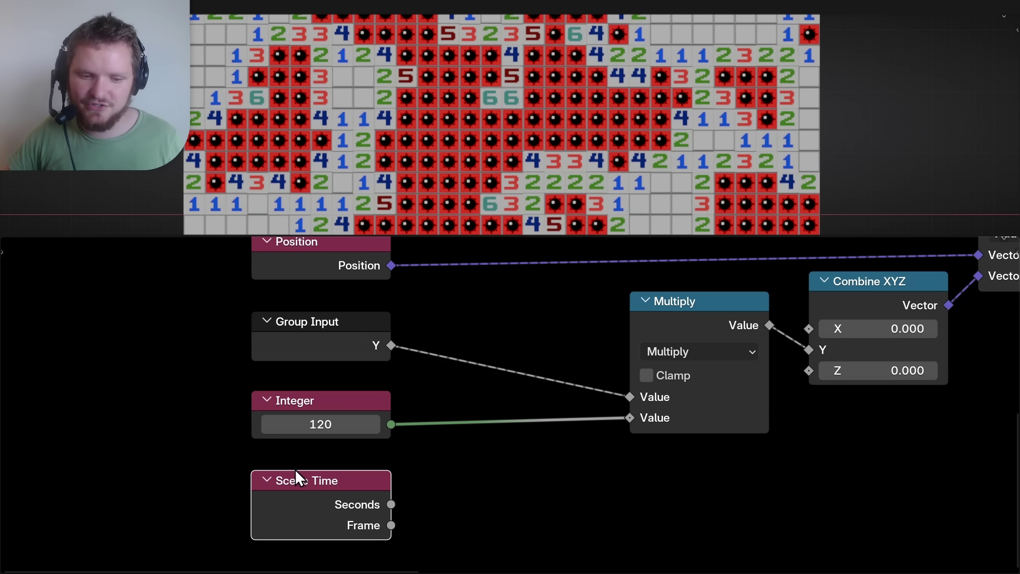
pyautogui.moveTo(617, 425); pyautogui.dragTo(629, 418)
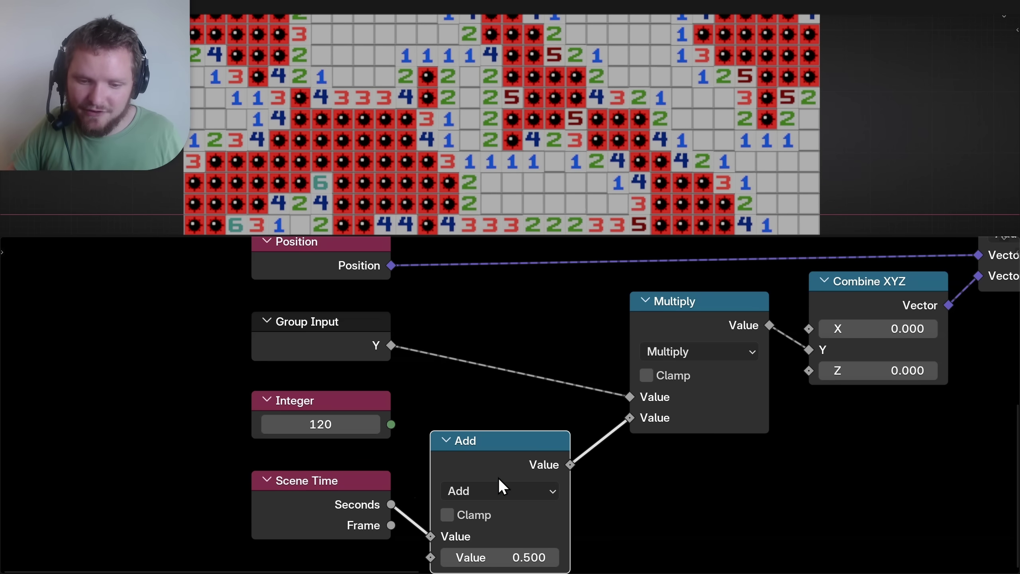
# Change the Add math node between Scene Time and Multiply to Ceil.
pyautogui.click(498, 486)
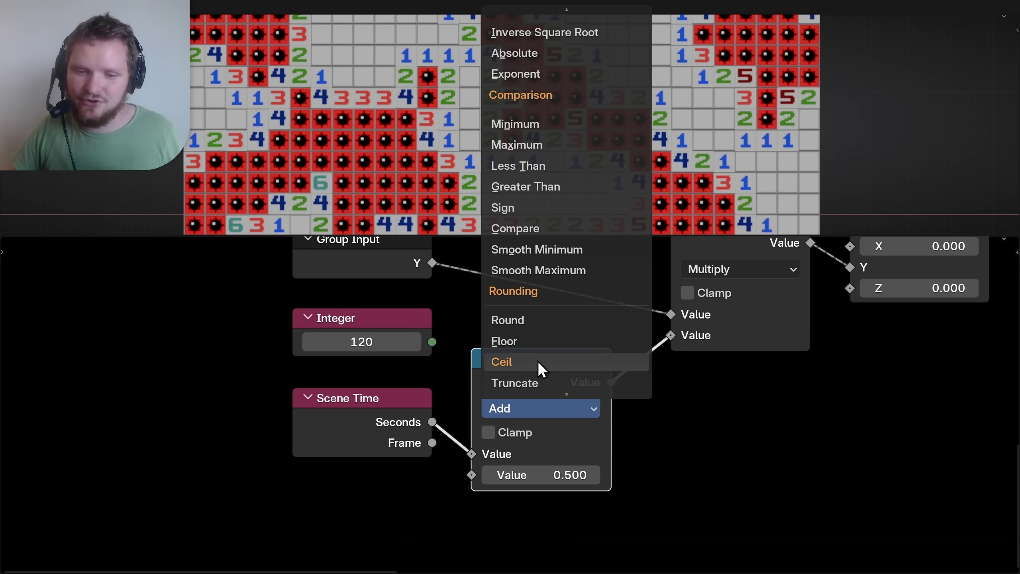
pyautogui.click(539, 362)
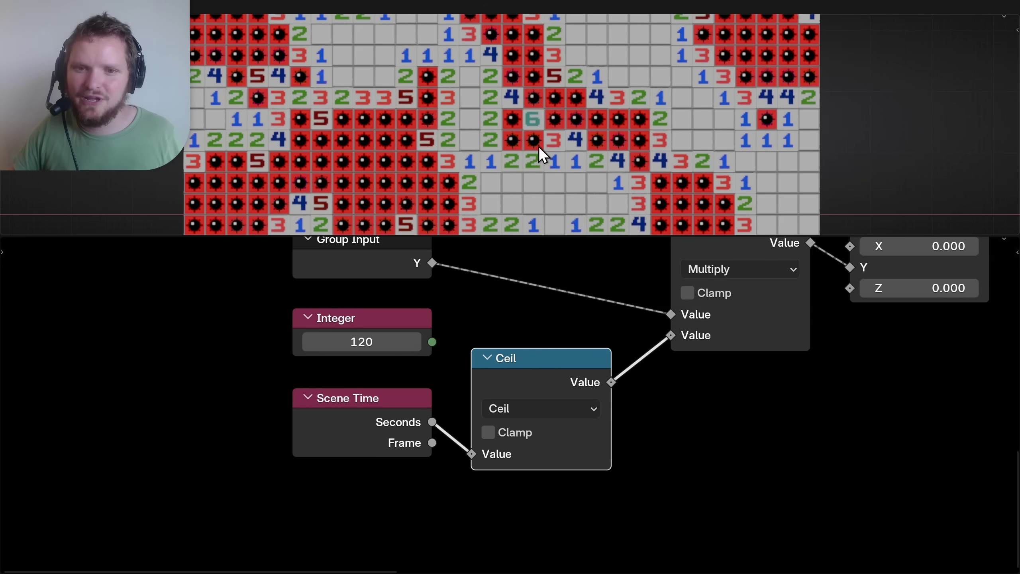
pyautogui.scroll(-1, 538, 136)
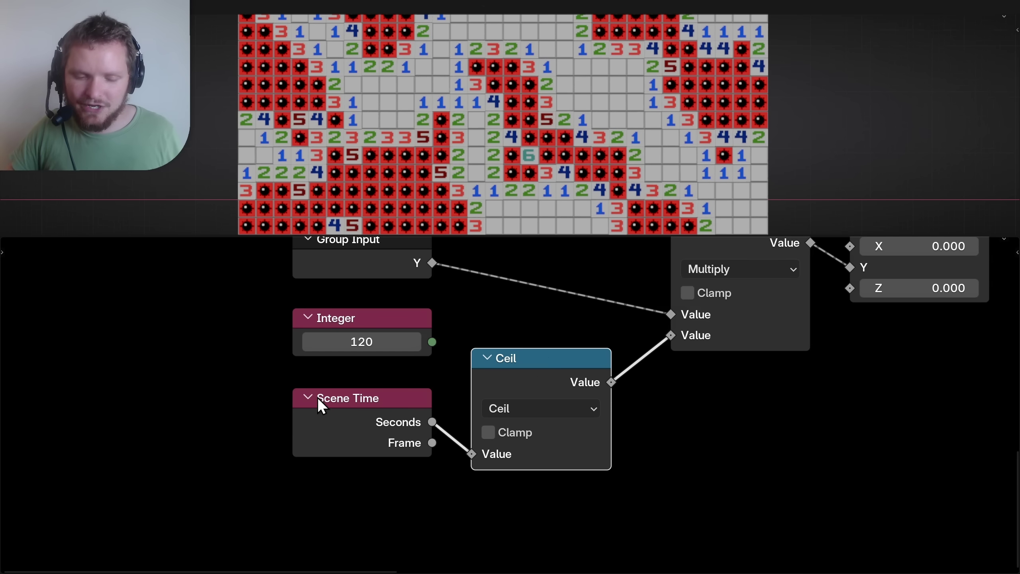
# Replace the Scene Time node with a Time [CGM] node whose Time output feeds the Ceil node.
pyautogui.hotkey('shift', 'a')
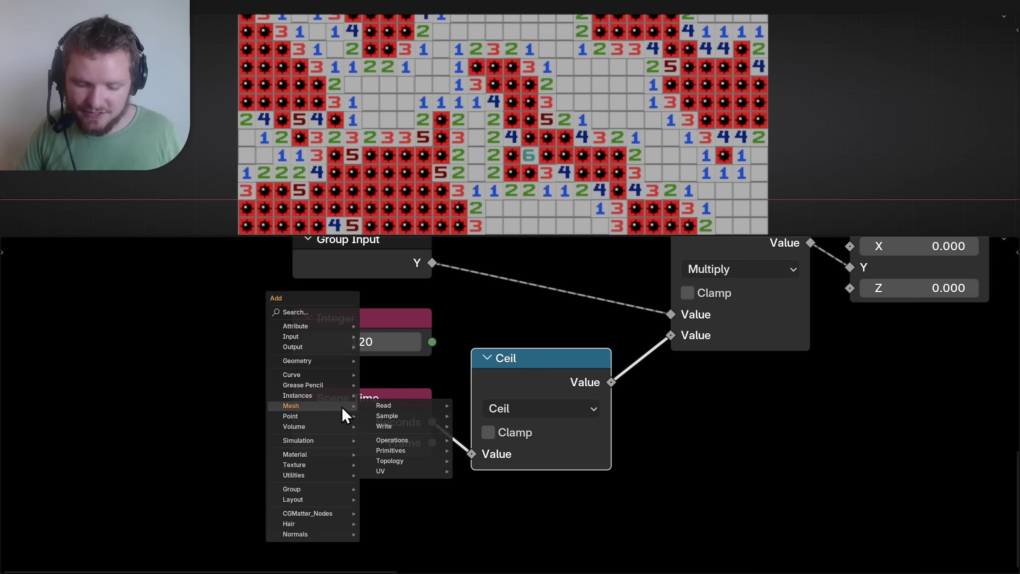
pyautogui.write('time')
pyautogui.click(401, 439)
pyautogui.click(169, 404)
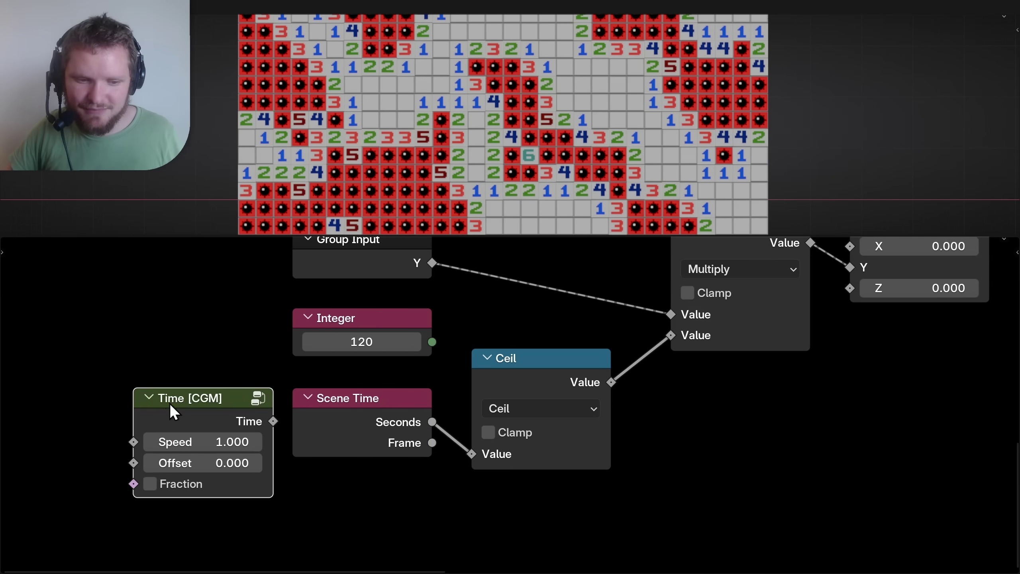
pyautogui.click(321, 408)
pyautogui.press('x')
pyautogui.moveTo(230, 405); pyautogui.dragTo(471, 454)
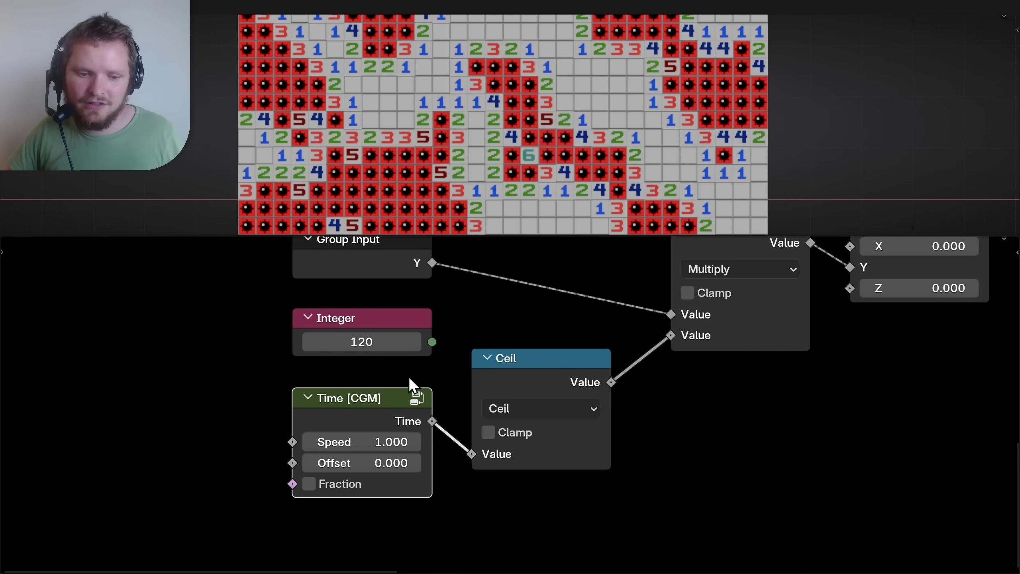
# Examine the nodes inside the Time [CGM] group and return to the mines group.
pyautogui.press('Tab')
pyautogui.scroll(-1, 413, 396)
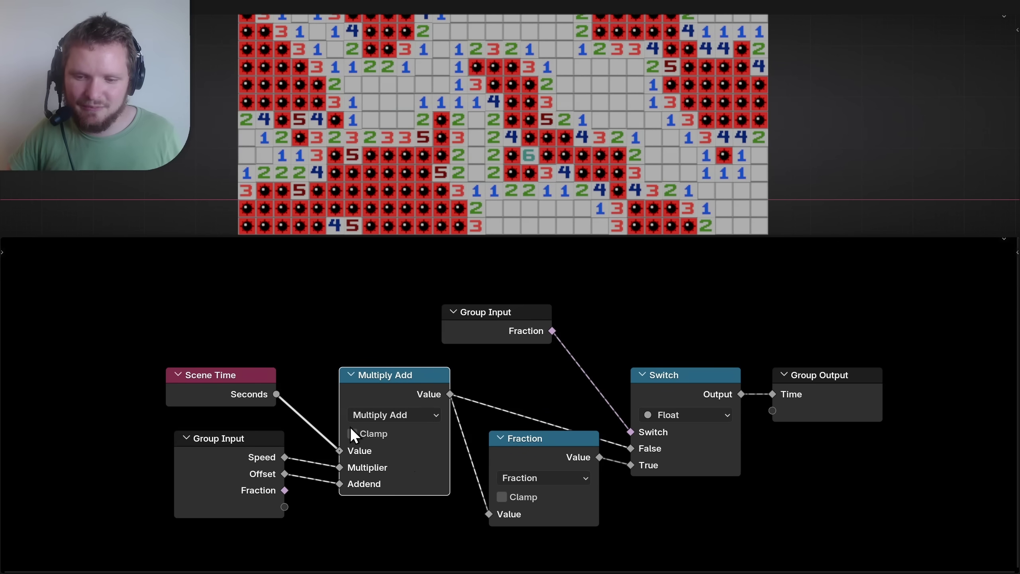
pyautogui.press('Tab')
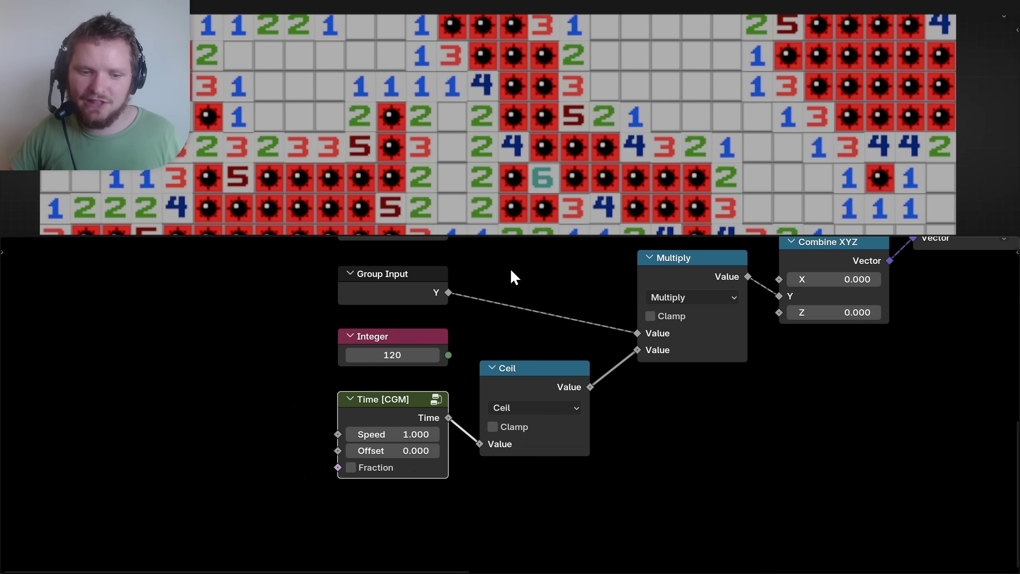
# Set the Time [CGM] node's Speed to 10 and view the animated board as a whole.
pyautogui.scroll(-2, 501, 189)
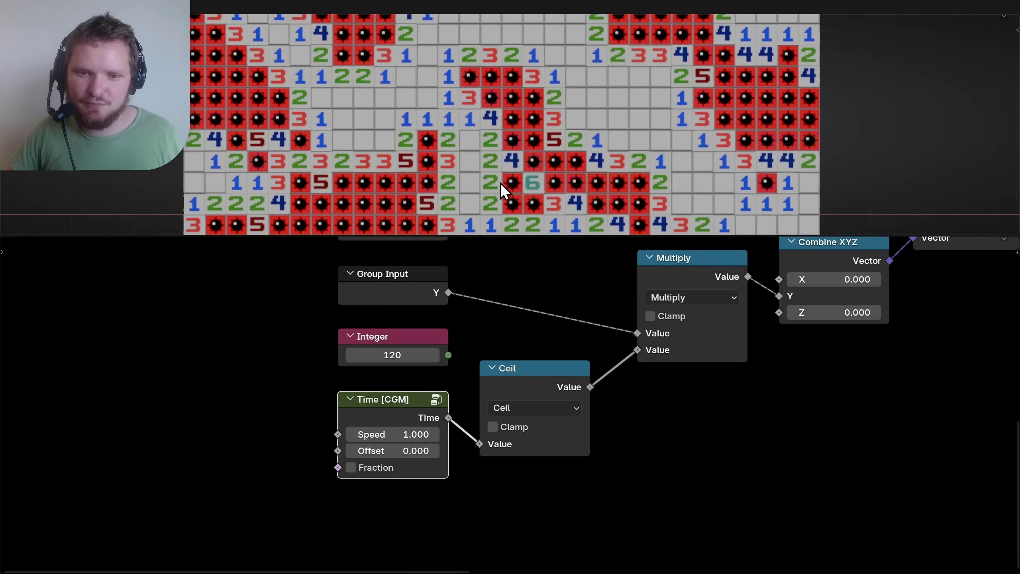
pyautogui.click(397, 430)
pyautogui.write('10')
pyautogui.press('Return')
pyautogui.scroll(-3, 513, 181)
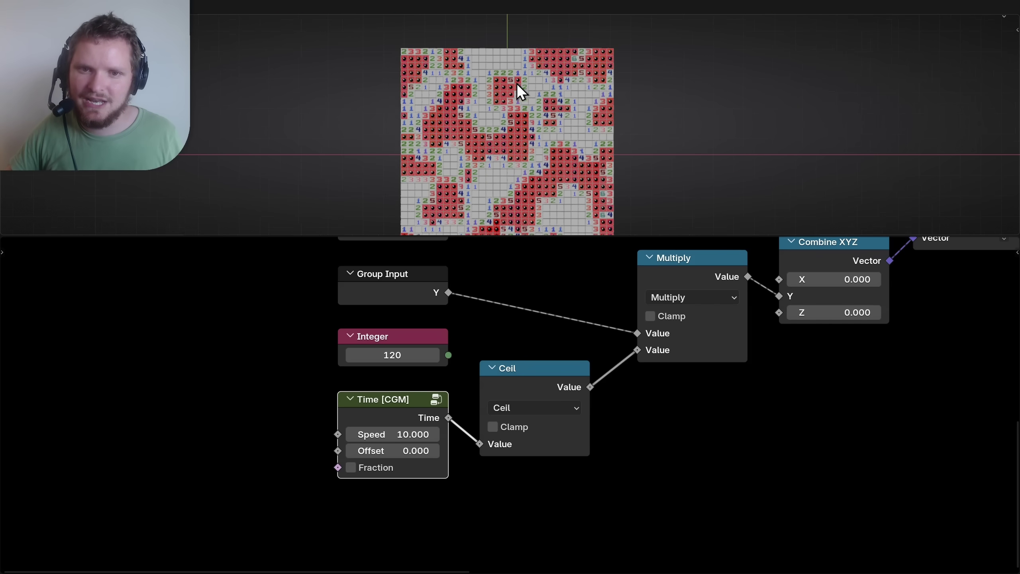
pyautogui.keyDown('shift'); pyautogui.moveTo(516, 117); pyautogui.dragTo(514, 98, button='middle'); pyautogui.keyUp('shift')
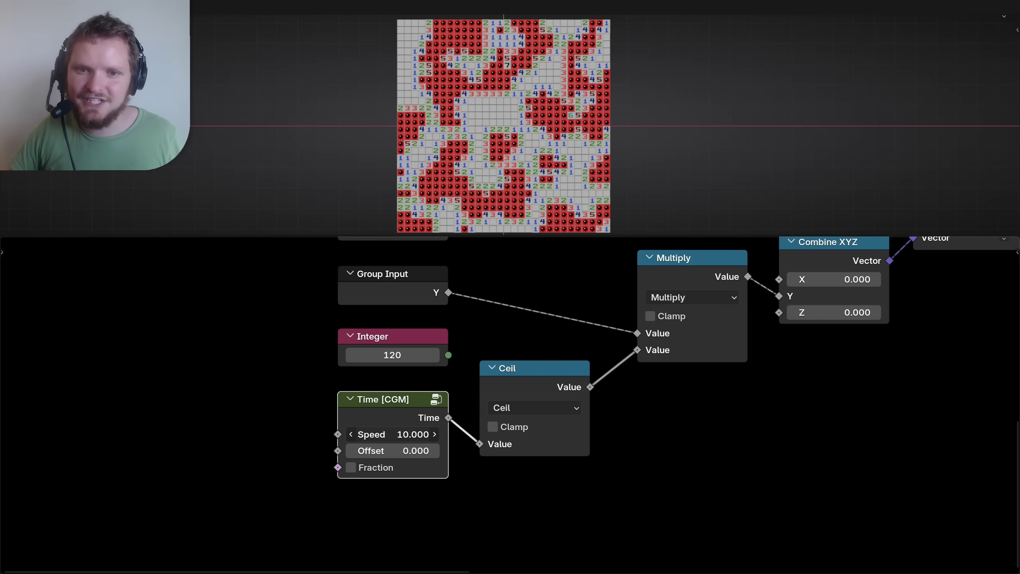
pyautogui.moveTo(402, 434); pyautogui.dragTo(384, 434)
pyautogui.hotkey('ctrl', 'z')
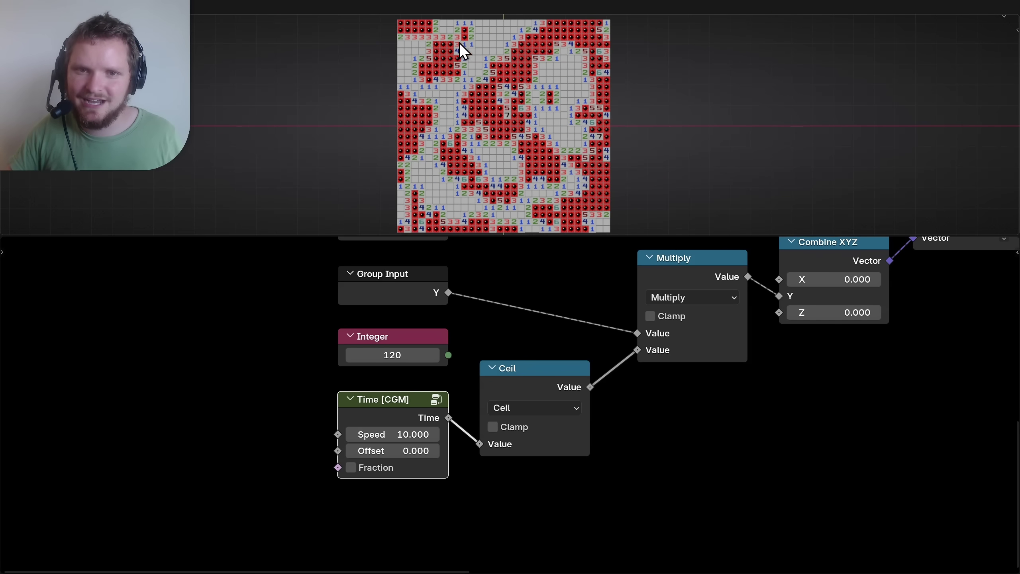
# Add a Separate XYZ node fed by the Position node's output.
pyautogui.scroll(2, 518, 57)
pyautogui.keyDown('shift'); pyautogui.moveTo(518, 56); pyautogui.dragTo(500, 192, button='middle'); pyautogui.keyUp('shift')
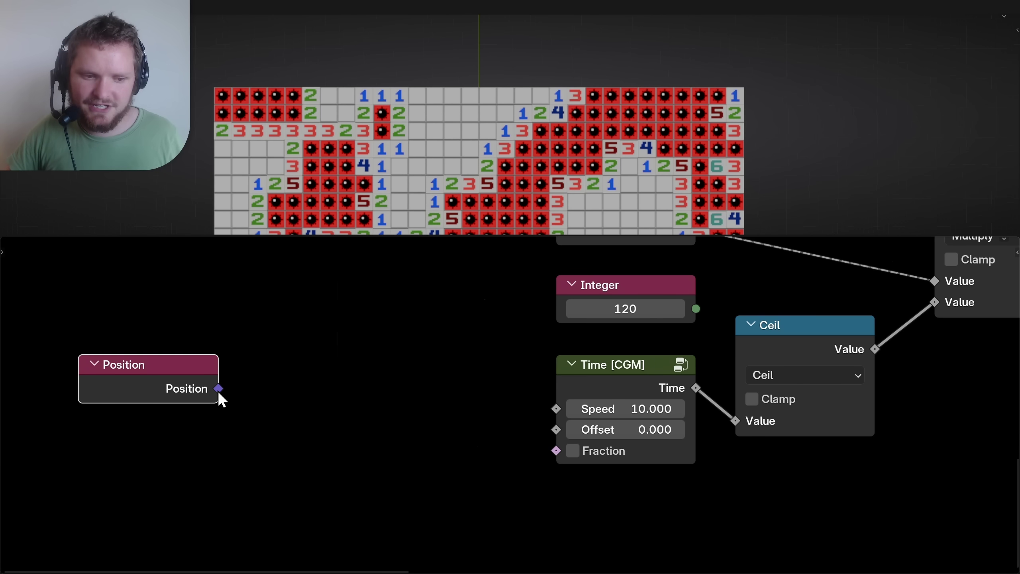
pyautogui.moveTo(219, 394); pyautogui.dragTo(349, 392)
pyautogui.write('separ')
pyautogui.press('Return')
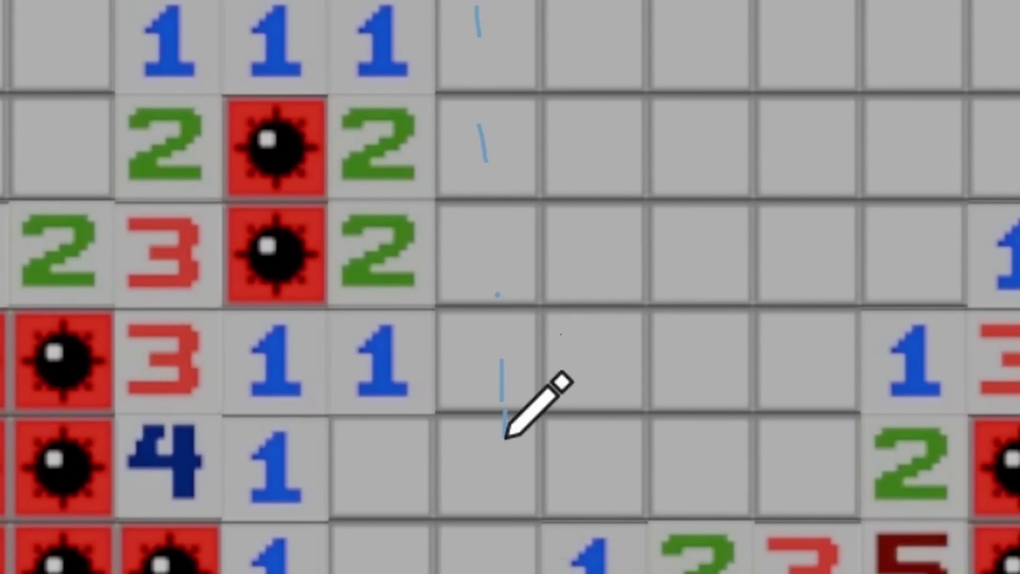
# Feed the X output into a new 1D White Noise Texture and link its Value to the Time [CGM] node's Speed.
pyautogui.moveTo(258, 369); pyautogui.dragTo(342, 373)
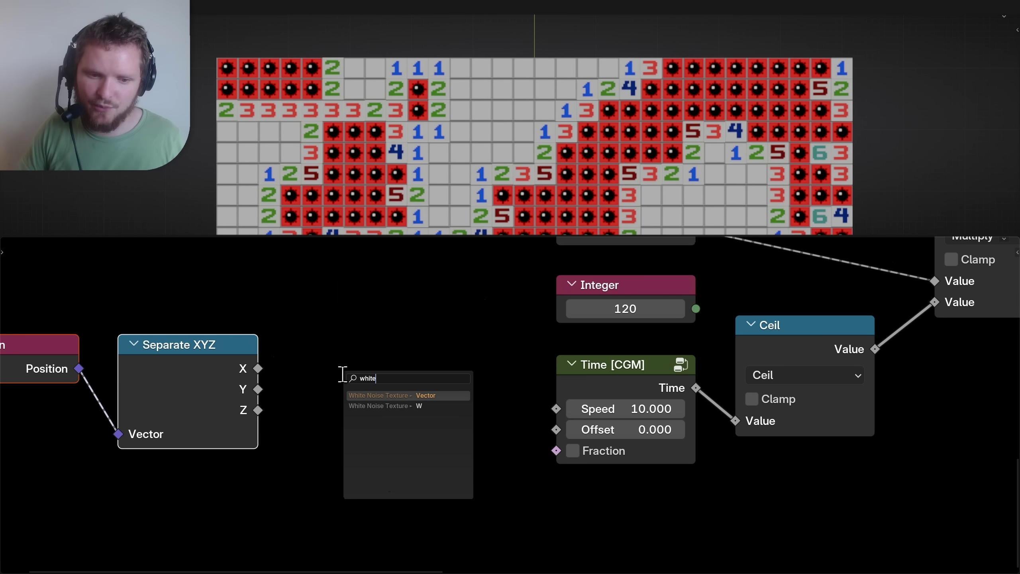
pyautogui.write('white')
pyautogui.press('Return')
pyautogui.click(307, 349)
pyautogui.click(337, 418)
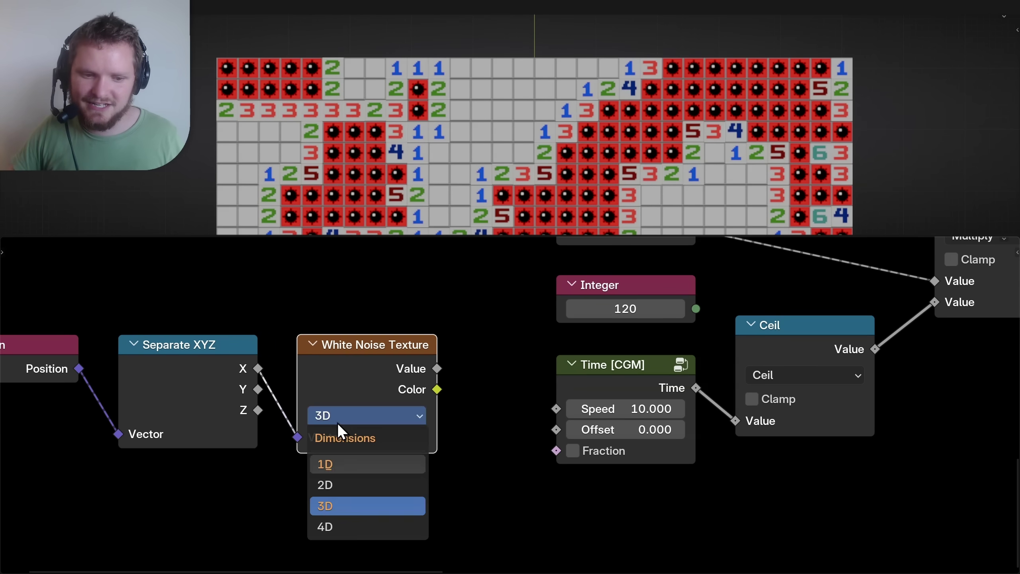
pyautogui.click(329, 462)
pyautogui.moveTo(268, 407); pyautogui.dragTo(325, 400, button='middle')
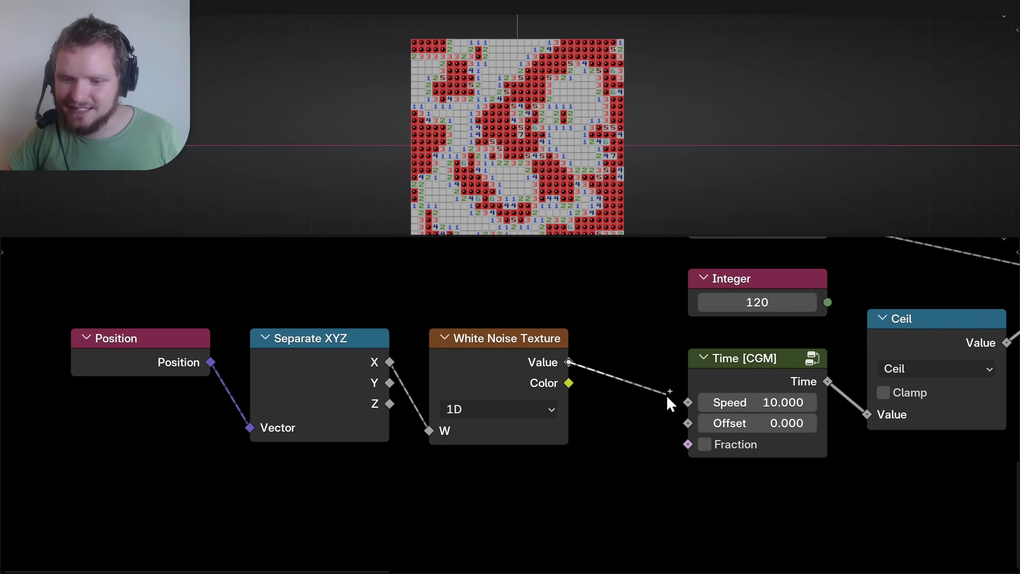
pyautogui.moveTo(668, 397); pyautogui.dragTo(685, 401)
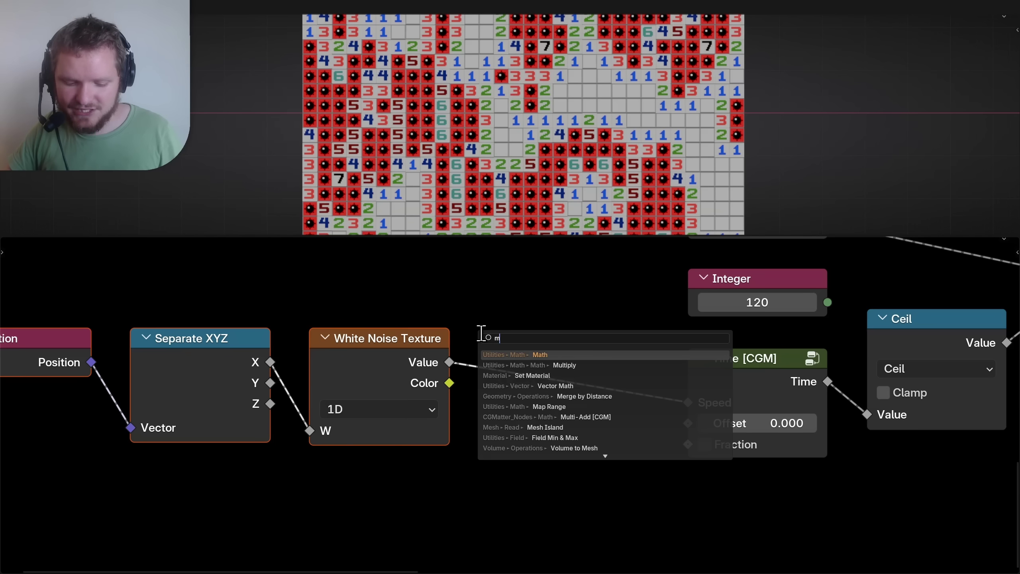
# Insert a Math node set to Multiply between the White Noise Texture and Time [CGM] nodes.
pyautogui.write('math')
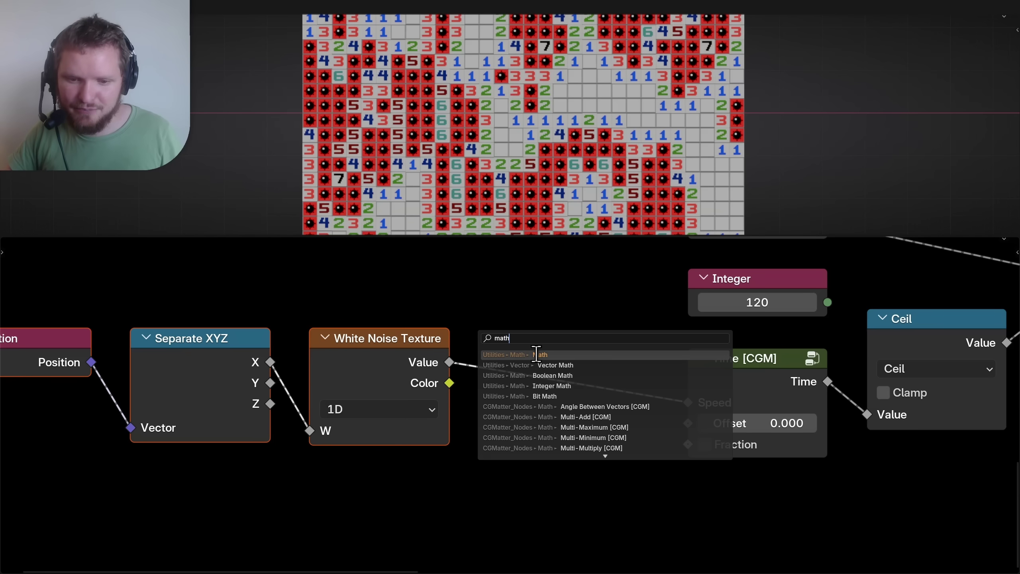
pyautogui.press('Return')
pyautogui.click(480, 335)
pyautogui.click(553, 394)
pyautogui.press('m')
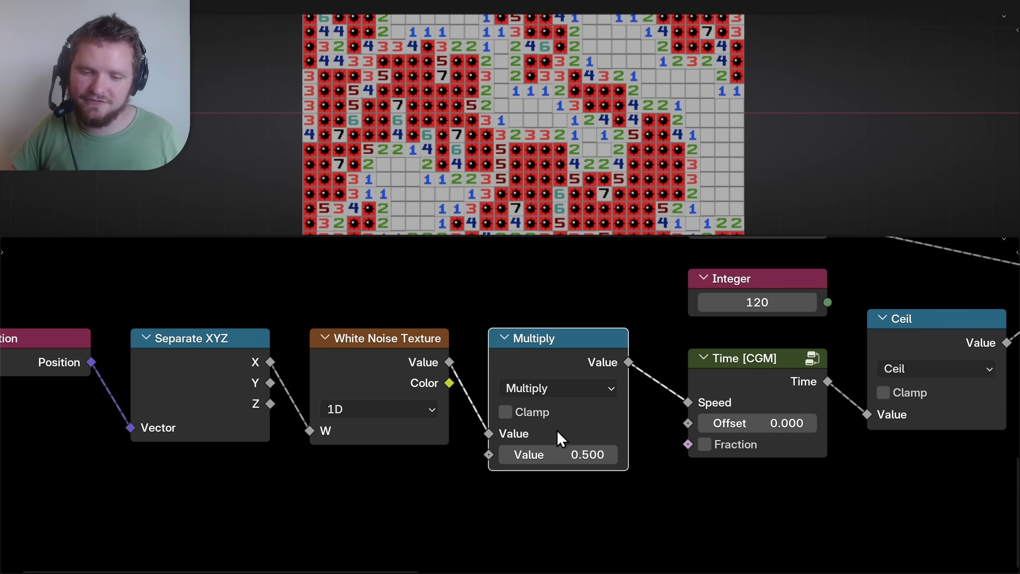
# Set the Multiply node's second value to 2 and view the animated board in a maximized viewport.
pyautogui.click(564, 446)
pyautogui.write('2')
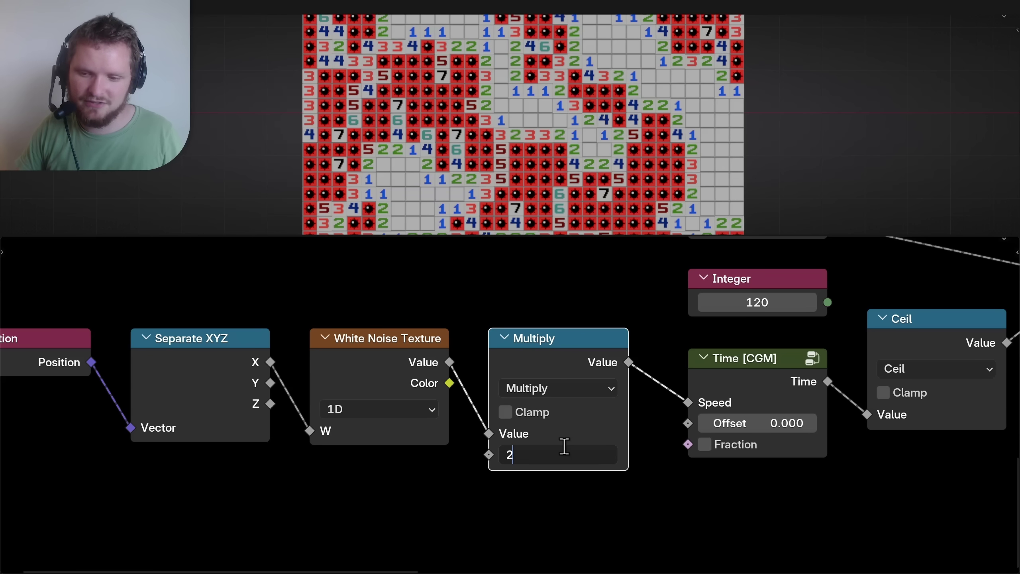
pyautogui.write('.5')
pyautogui.press('Return')
pyautogui.write('2')
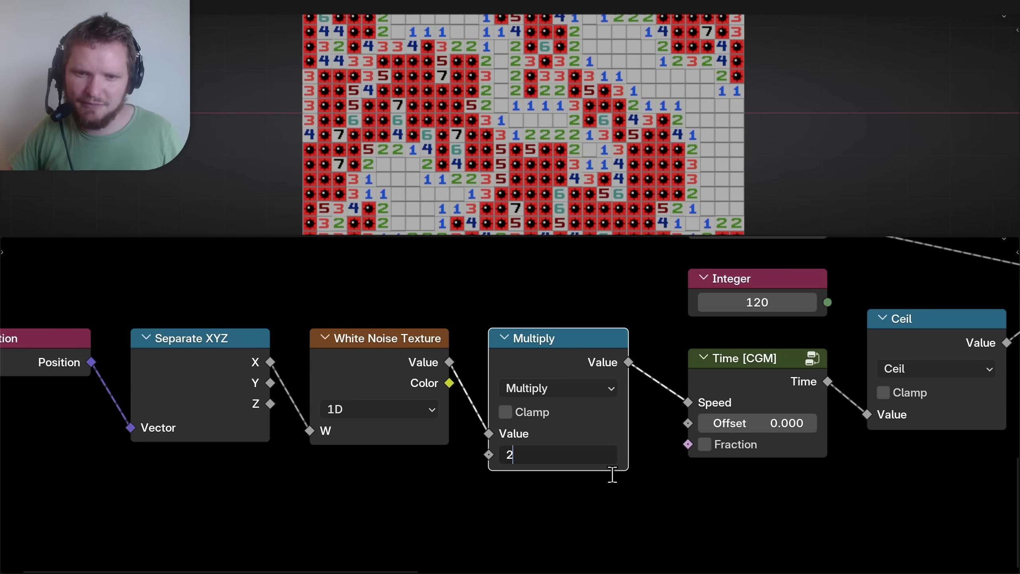
pyautogui.press('Return')
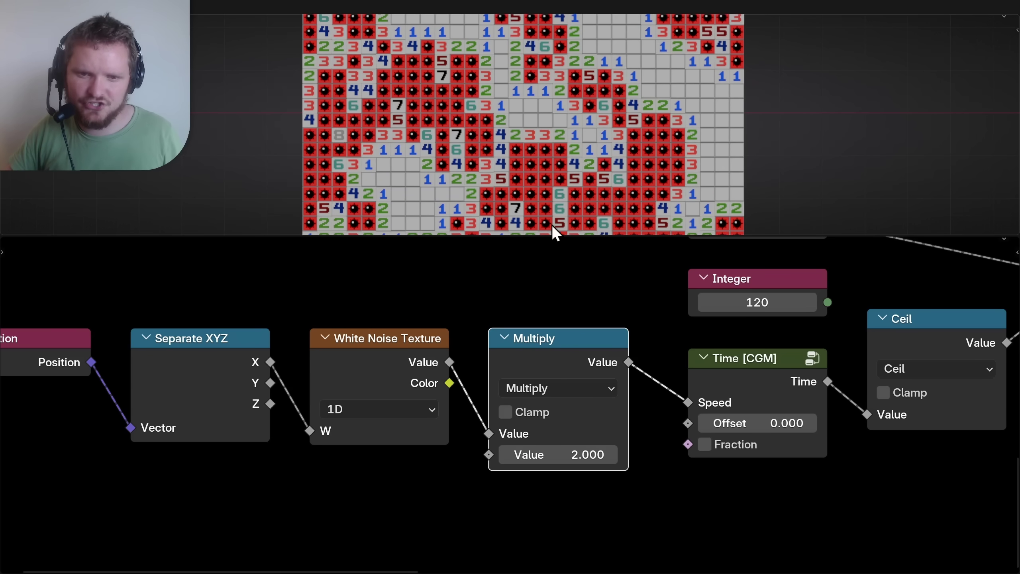
pyautogui.hotkey('ctrl', 'space')
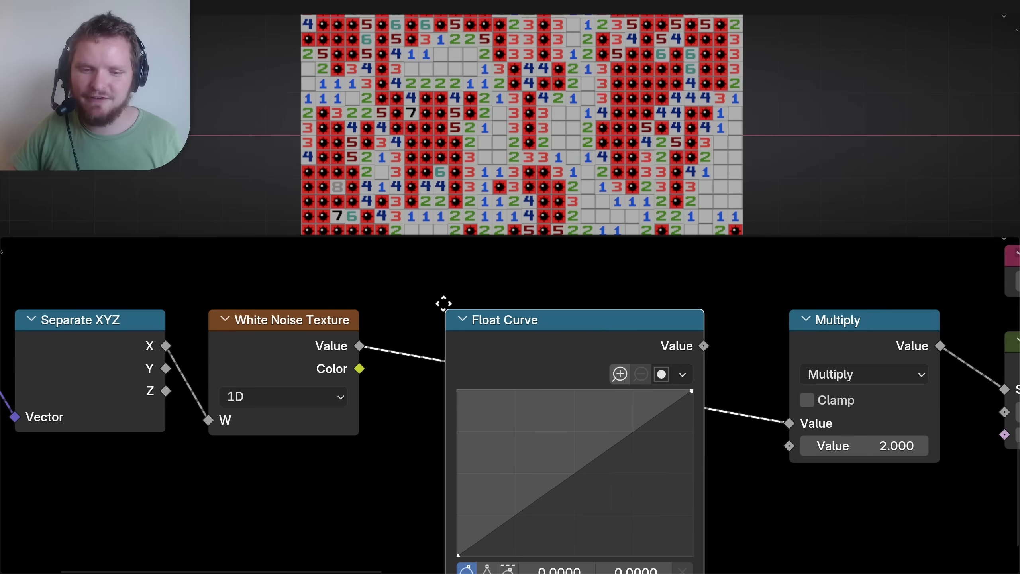
# Insert a Float Curve node between the White Noise Texture's Value output and the Multiply node.
pyautogui.click(424, 299)
pyautogui.scroll(-4, 450, 313)
pyautogui.moveTo(472, 324); pyautogui.dragTo(457, 321, button='middle')
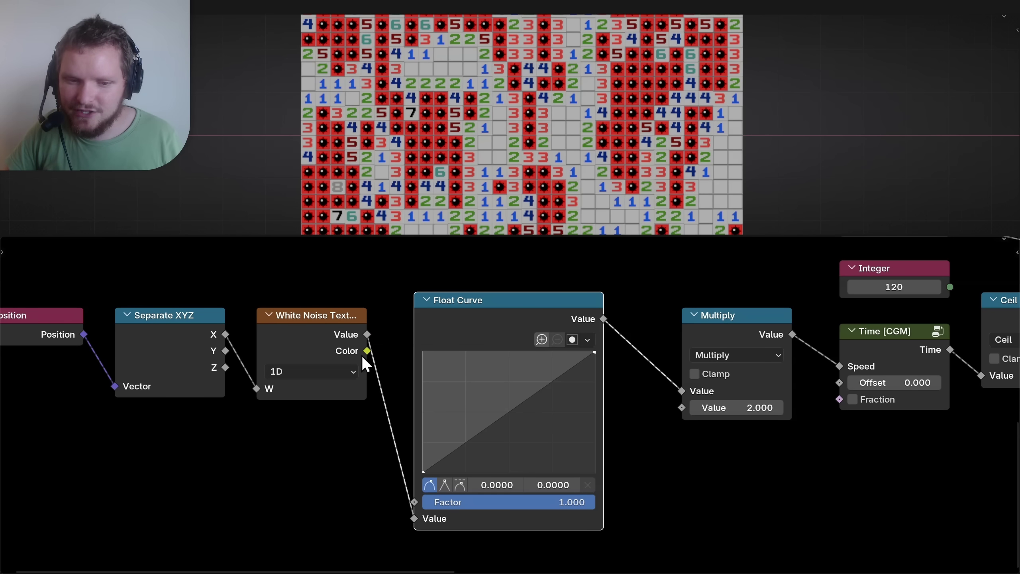
# Bend the Float Curve downward into a late steep rise, with its middle control point at about 0.81, 0.25.
pyautogui.moveTo(492, 358); pyautogui.dragTo(467, 342, button='middle')
pyautogui.moveTo(486, 393); pyautogui.dragTo(523, 431)
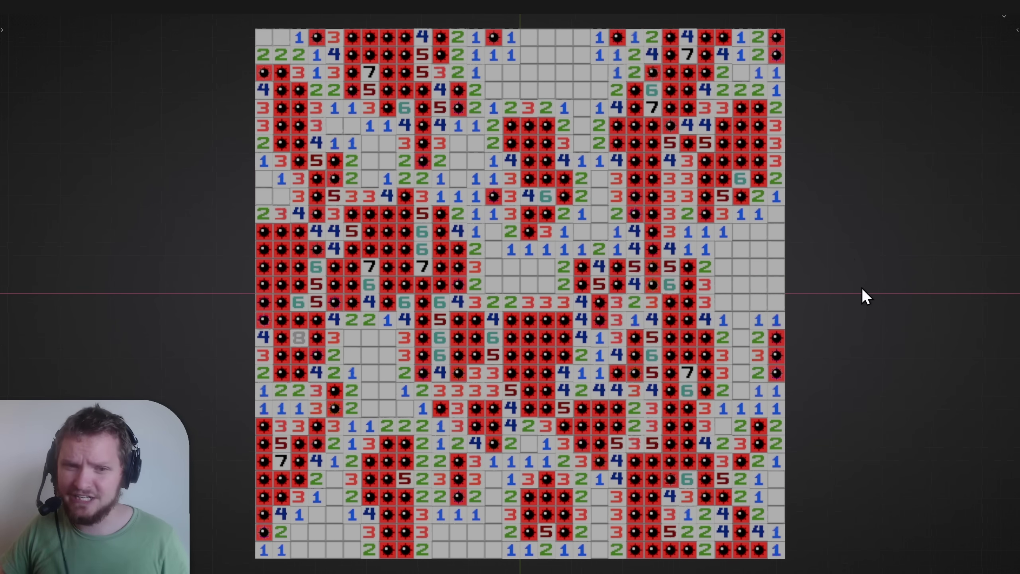
pyautogui.scroll(-1, 635, 245)
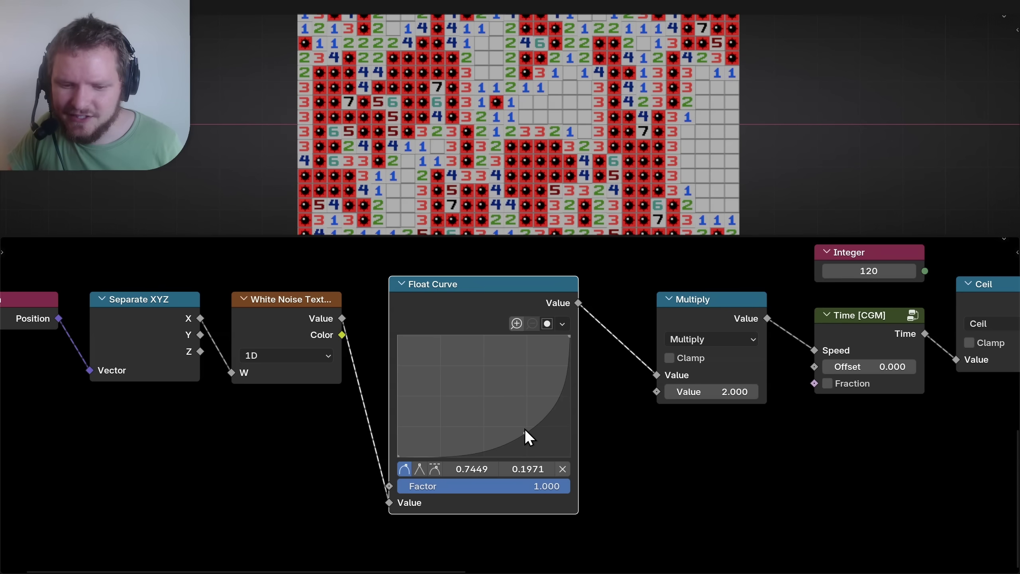
pyautogui.moveTo(526, 432); pyautogui.dragTo(521, 428)
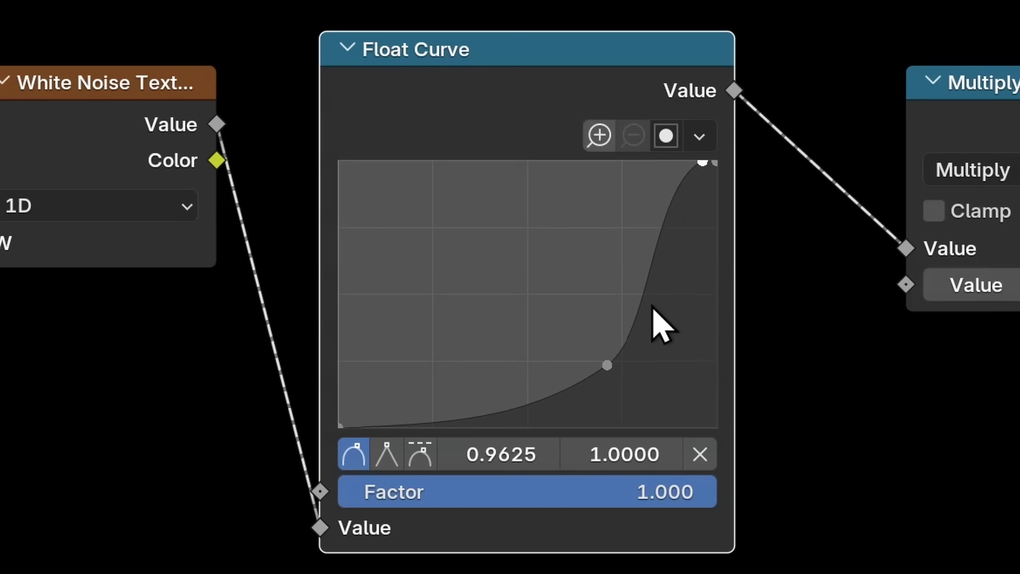
pyautogui.moveTo(611, 367); pyautogui.dragTo(643, 376)
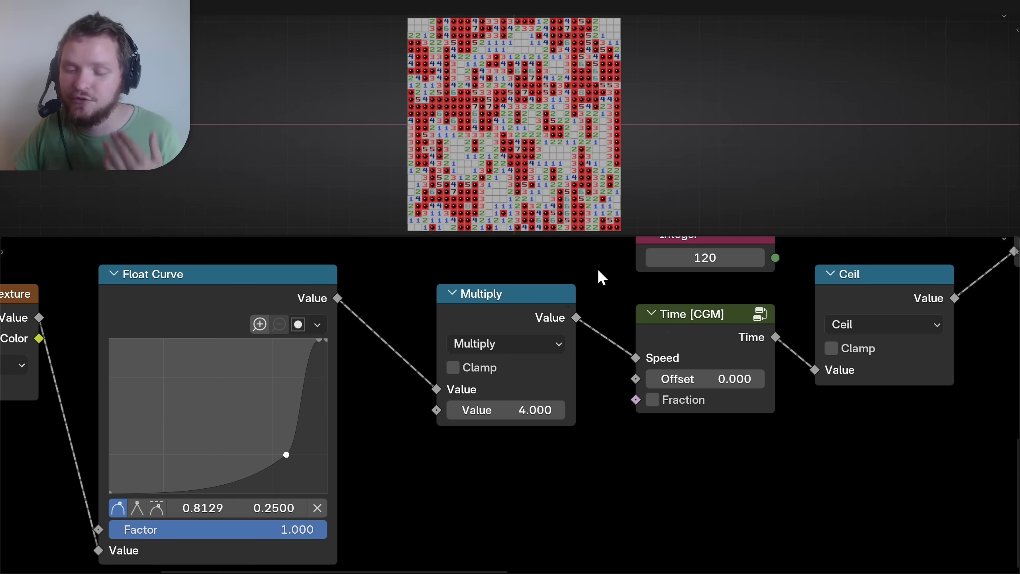
# Return to the main node tree and set the mines group's B value to 0.8.
pyautogui.scroll(-4, 705, 366)
pyautogui.moveTo(811, 284); pyautogui.dragTo(562, 414, button='middle')
pyautogui.scroll(-2, 757, 353)
pyautogui.press('Tab')
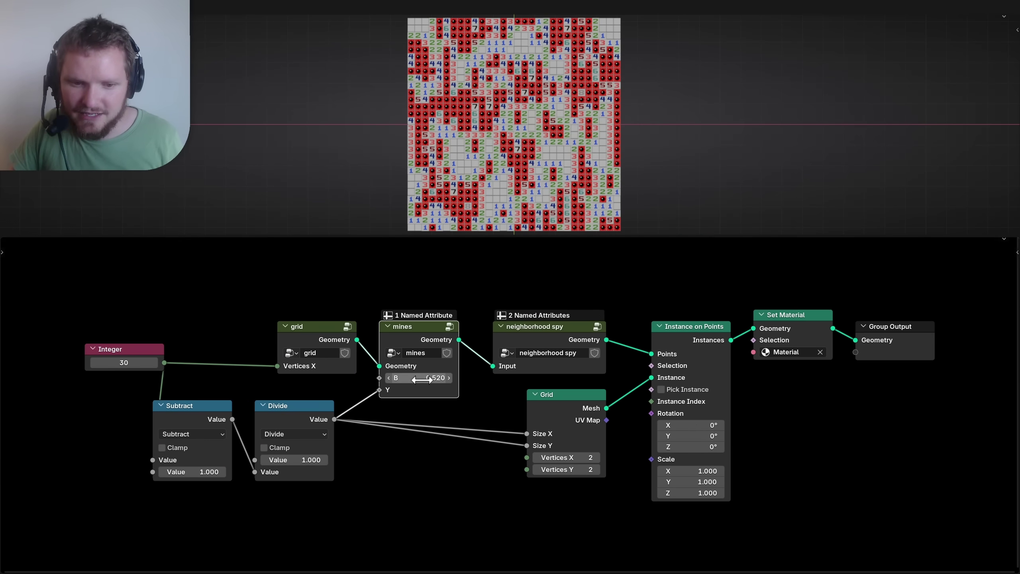
pyautogui.moveTo(406, 378); pyautogui.dragTo(430, 379)
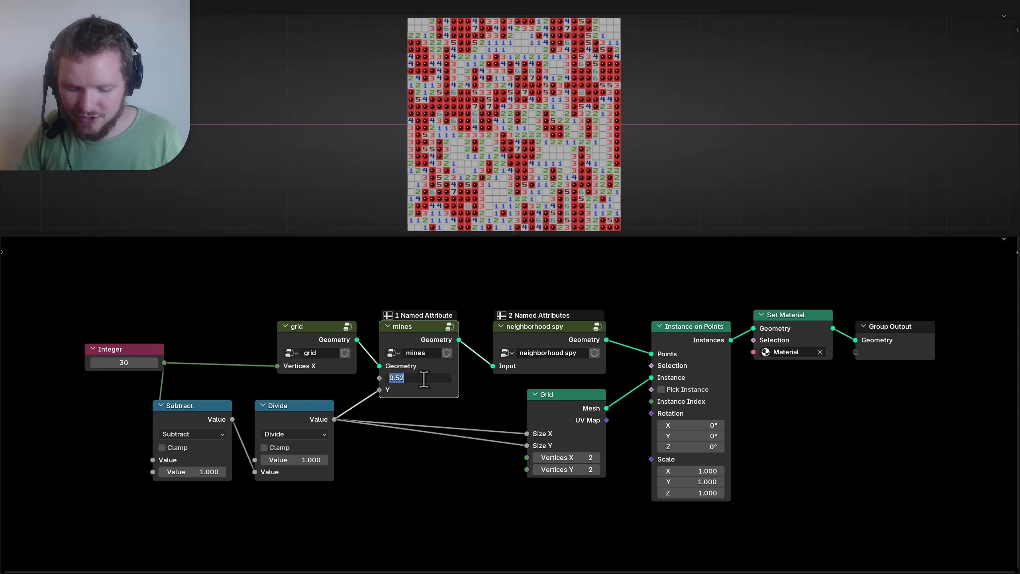
pyautogui.write('0.8')
pyautogui.press('Return')
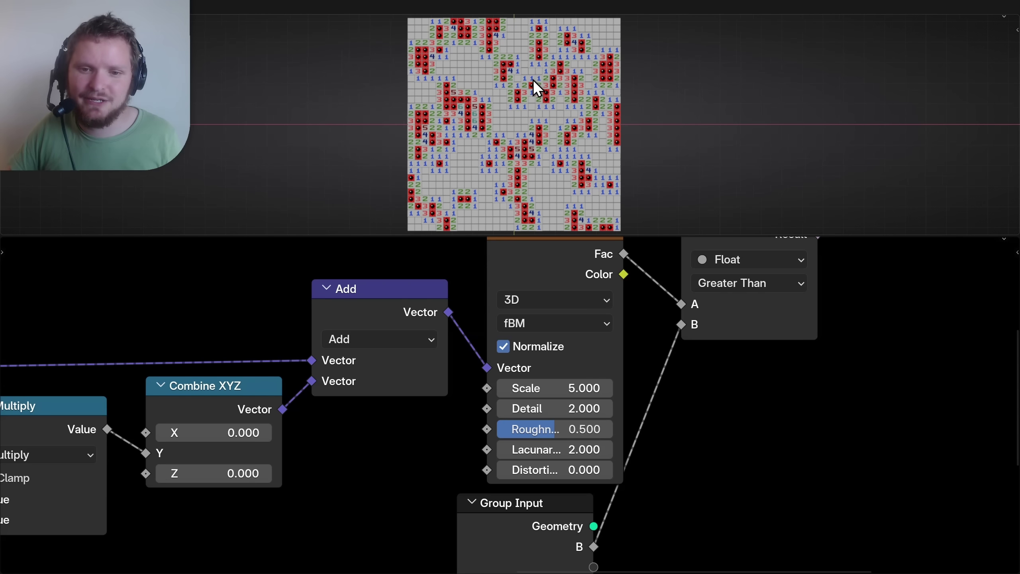
# Try the Noise Texture's Scale at 1 and then at 100.
pyautogui.click(564, 389)
pyautogui.write('1')
pyautogui.press('Return')
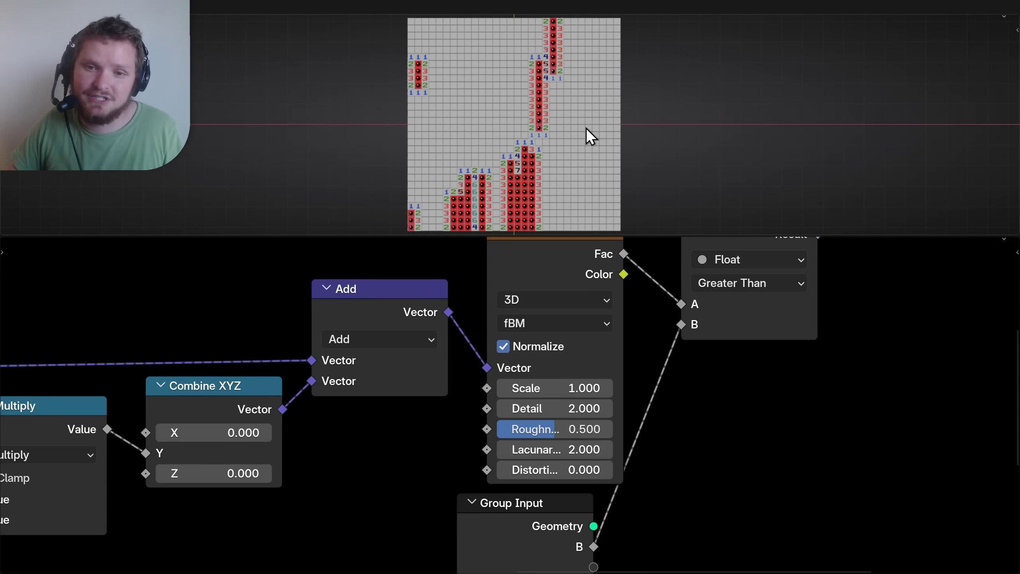
pyautogui.click(554, 389)
pyautogui.write('100')
pyautogui.press('Return')
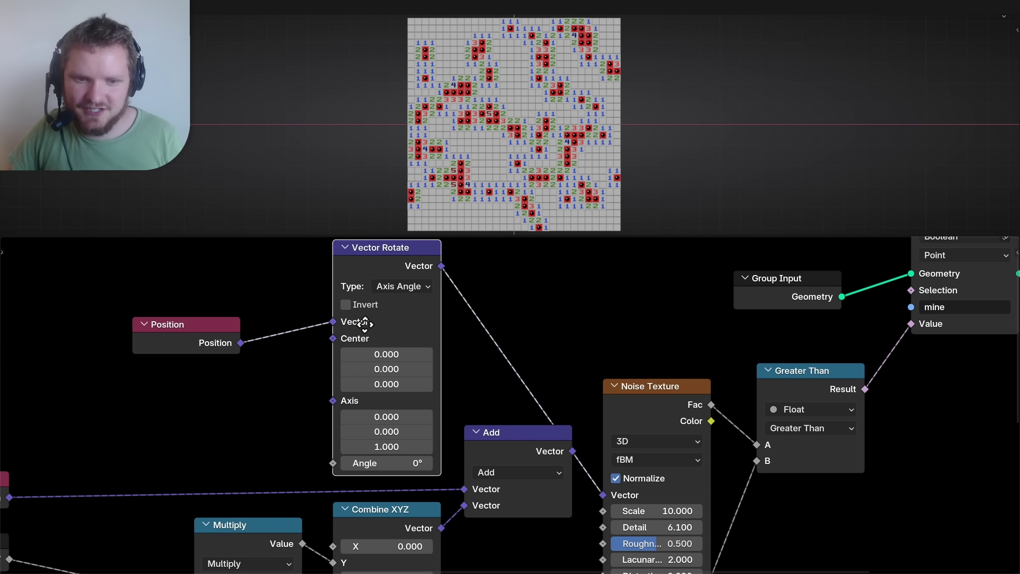
# Adjust the Vector Rotate node's Angle for the noise coordinates and inspect the mine layout up close.
pyautogui.moveTo(392, 466); pyautogui.dragTo(414, 467)
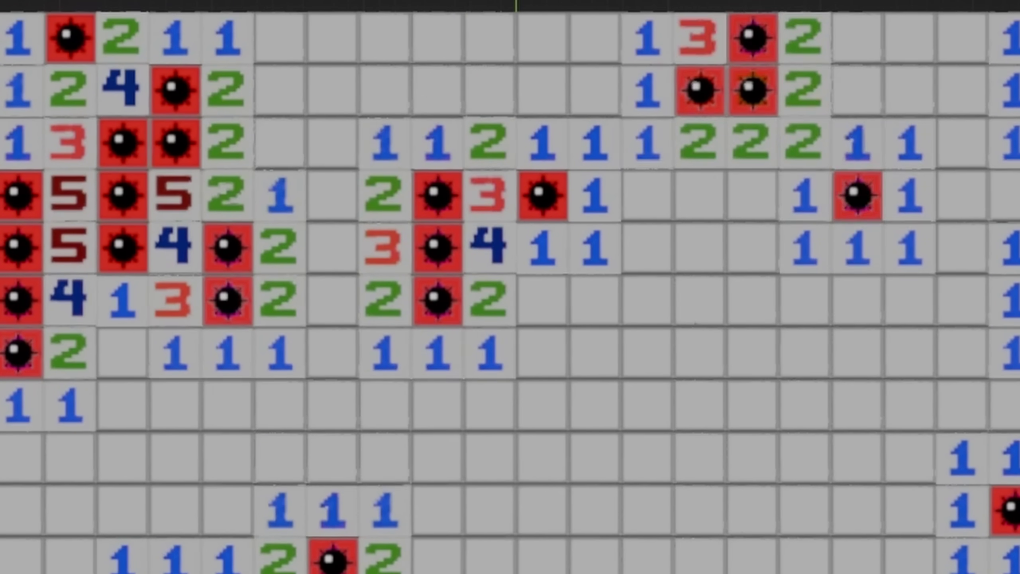
pyautogui.scroll(2, 370, 341)
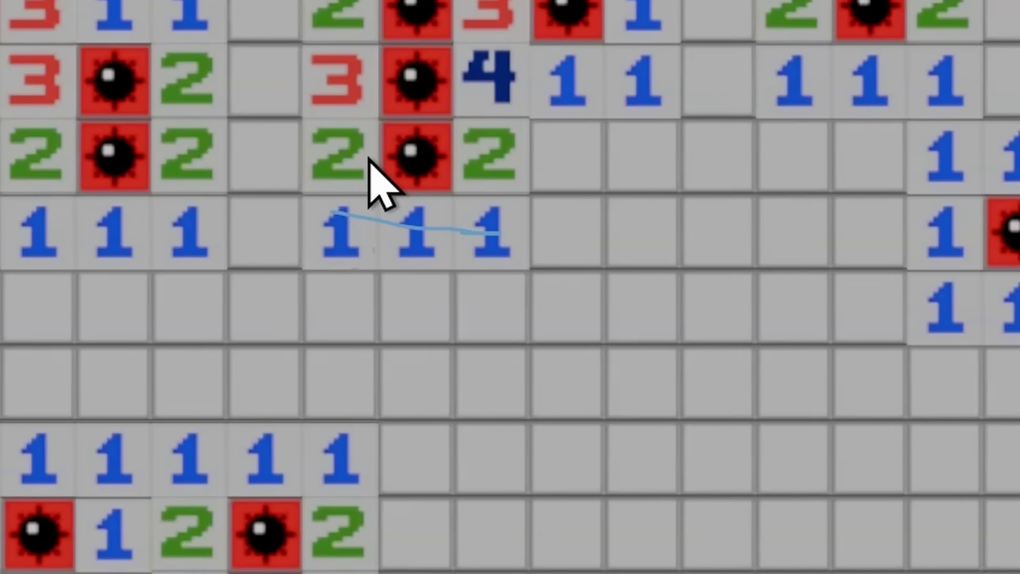